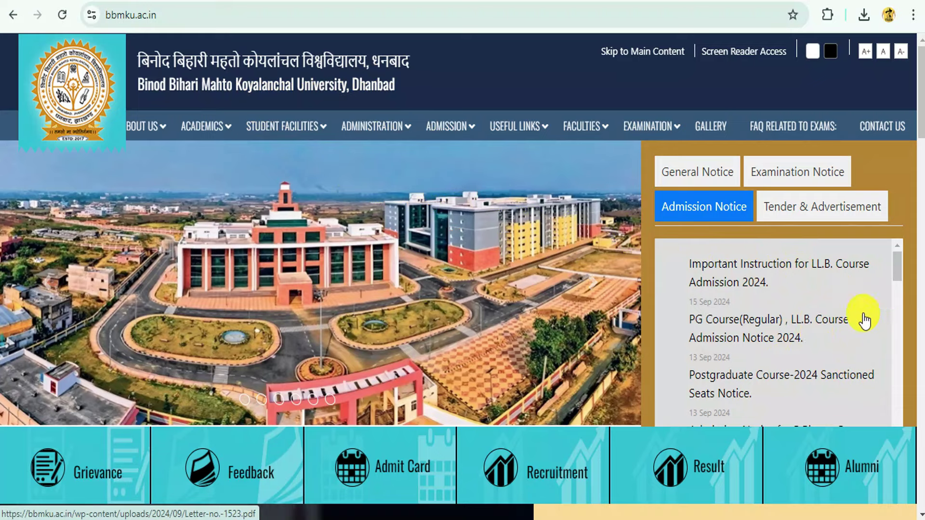
# - Open the PG Course (Regular) admission notice PDF (Letter-no.-1523) and zoom it to 150%
pyautogui.click(772, 324)
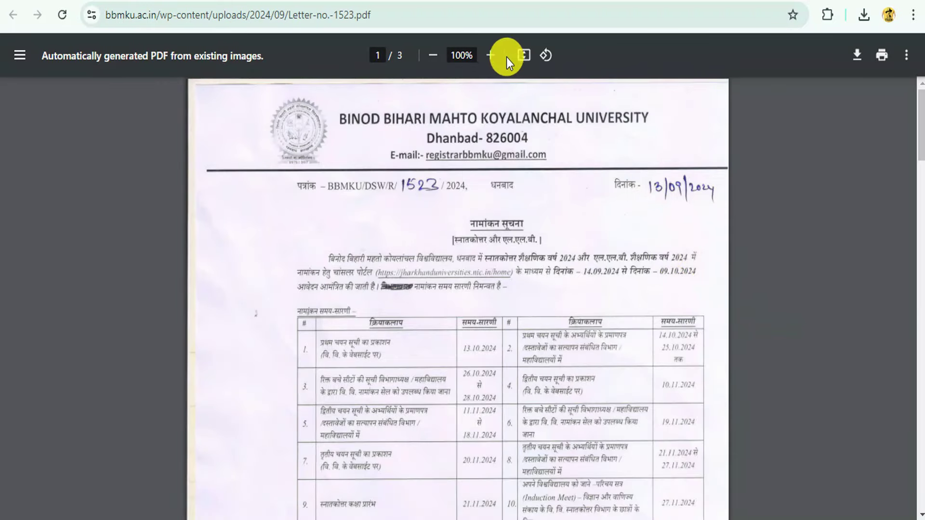
pyautogui.click(491, 56)
pyautogui.click(491, 56)
pyautogui.click(492, 58)
pyautogui.scroll(-3, 593, 299)
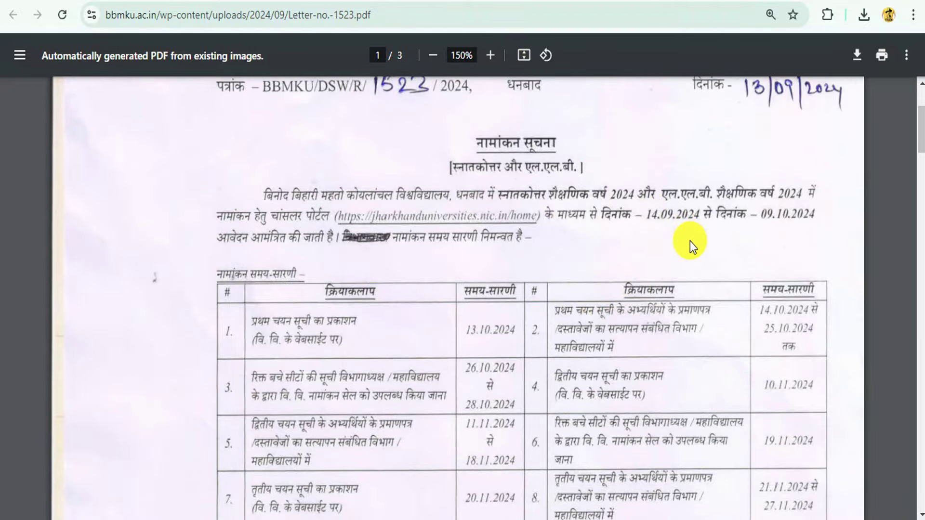
pyautogui.scroll(-2, 687, 242)
pyautogui.scroll(5, 681, 236)
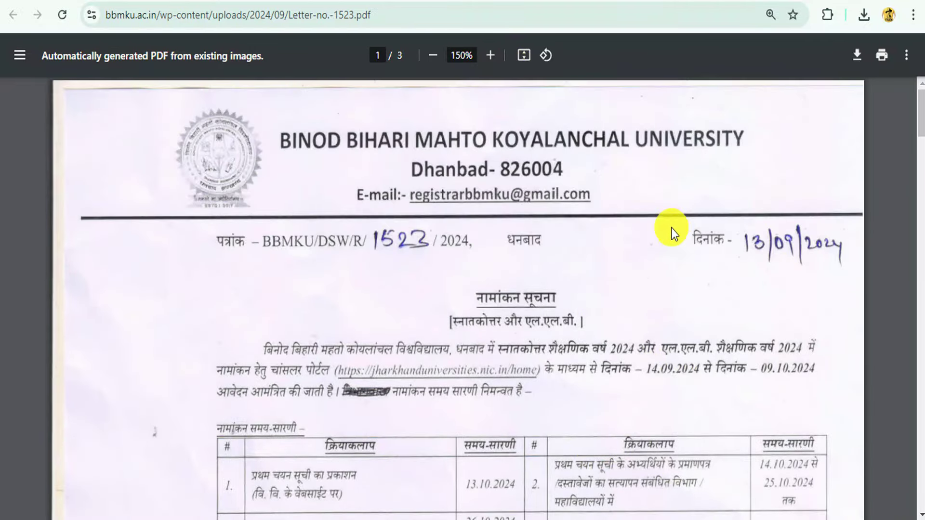
# - Check the BBMKU row in the Application Open Status listing, then close the listing
pyautogui.click(436, 2)
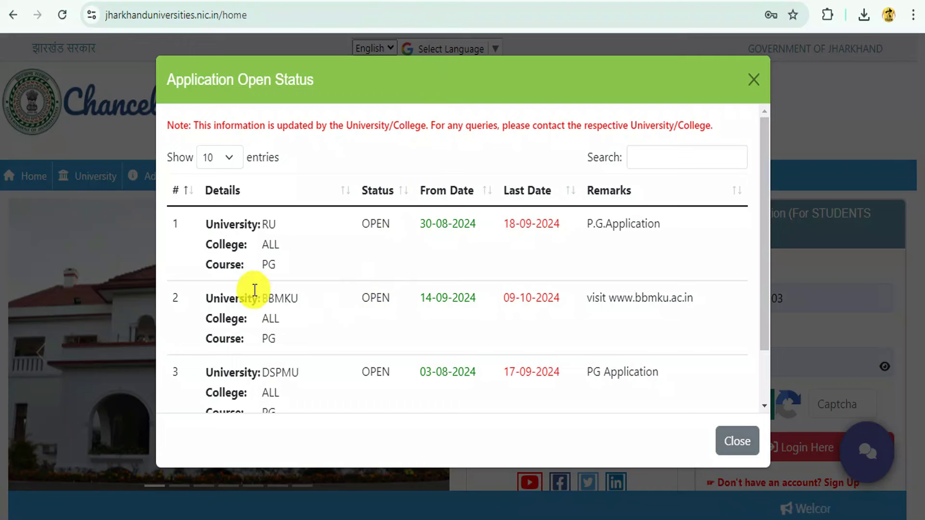
pyautogui.moveTo(255, 290); pyautogui.dragTo(305, 329)
pyautogui.click(363, 326)
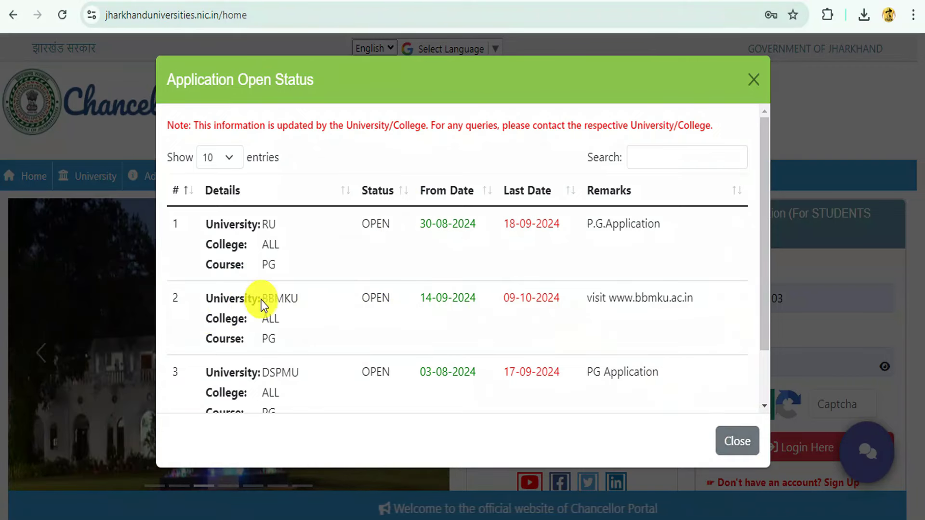
pyautogui.click(747, 441)
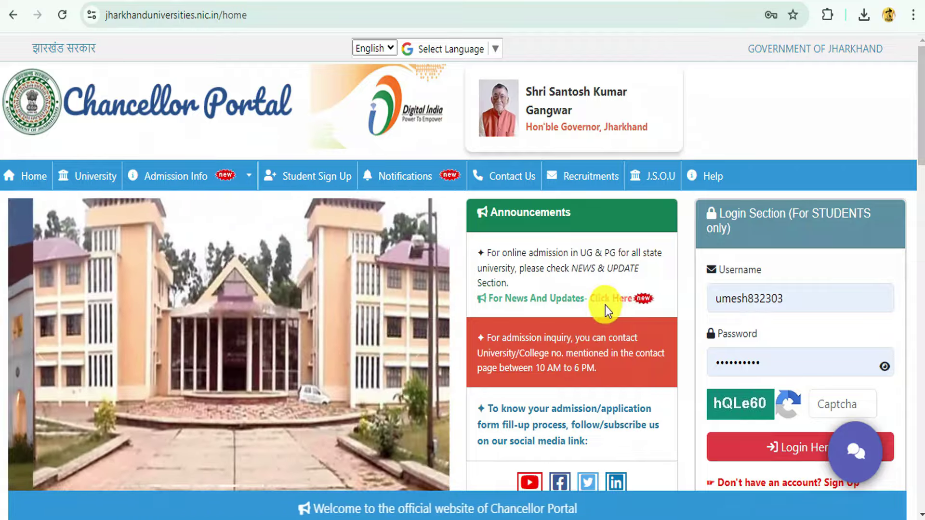
# - Reopen the listing, check BBMKU's college entries and From Date 14-09-2024, then close it
pyautogui.click(606, 302)
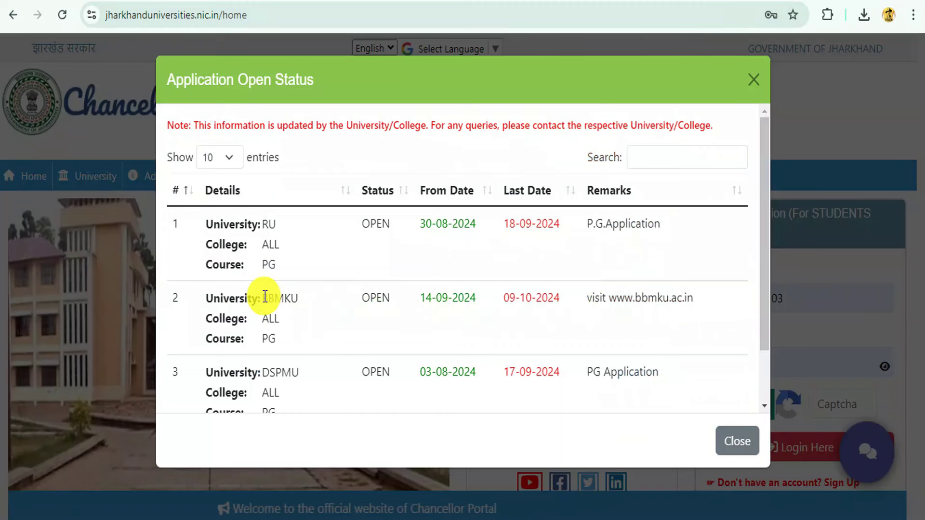
pyautogui.moveTo(276, 303); pyautogui.dragTo(287, 328)
pyautogui.click(334, 324)
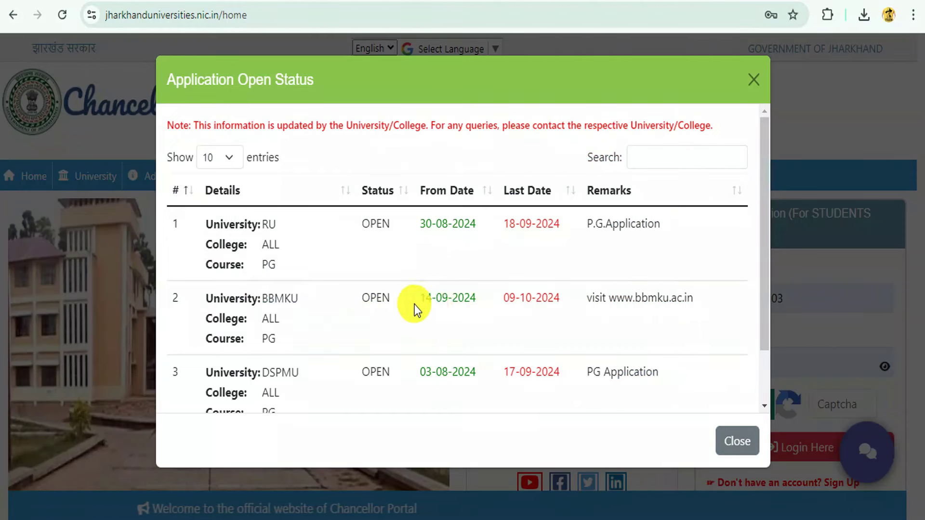
pyautogui.moveTo(414, 305); pyautogui.dragTo(550, 311)
pyautogui.click(687, 385)
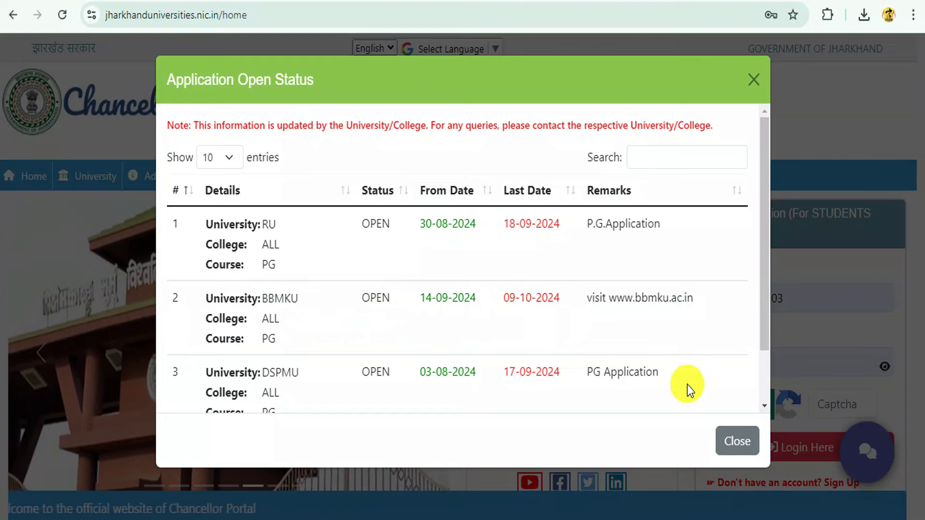
pyautogui.click(738, 441)
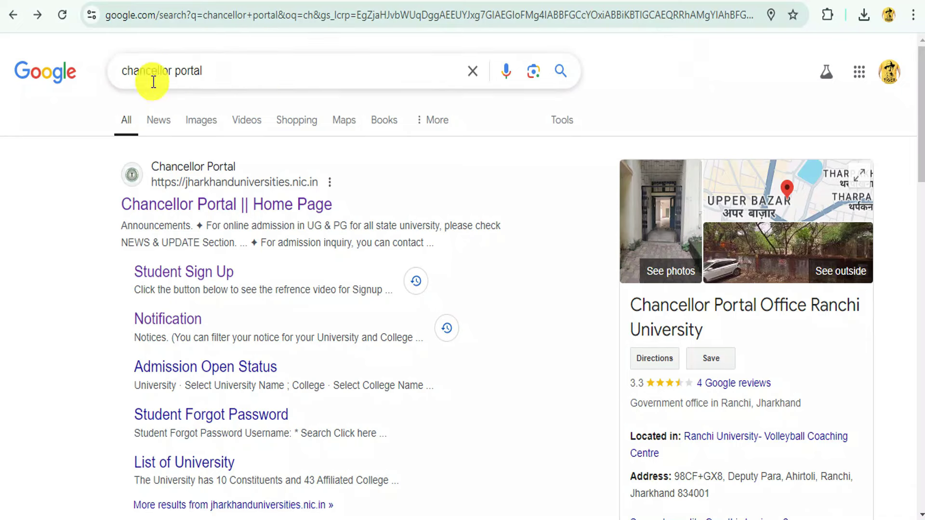
# - Go to the Chancellor Portal home page from the search results and look over its content
pyautogui.click(236, 205)
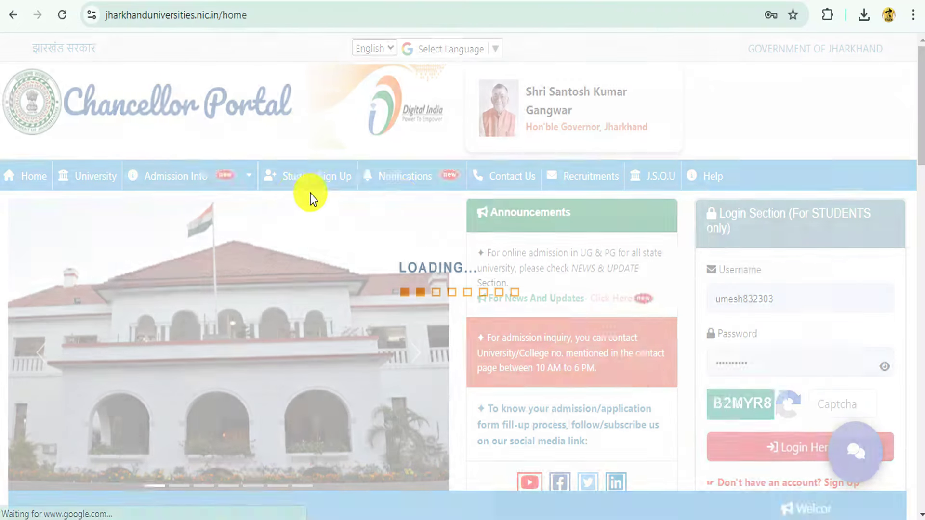
pyautogui.scroll(-5, 481, 200)
pyautogui.scroll(4, 486, 197)
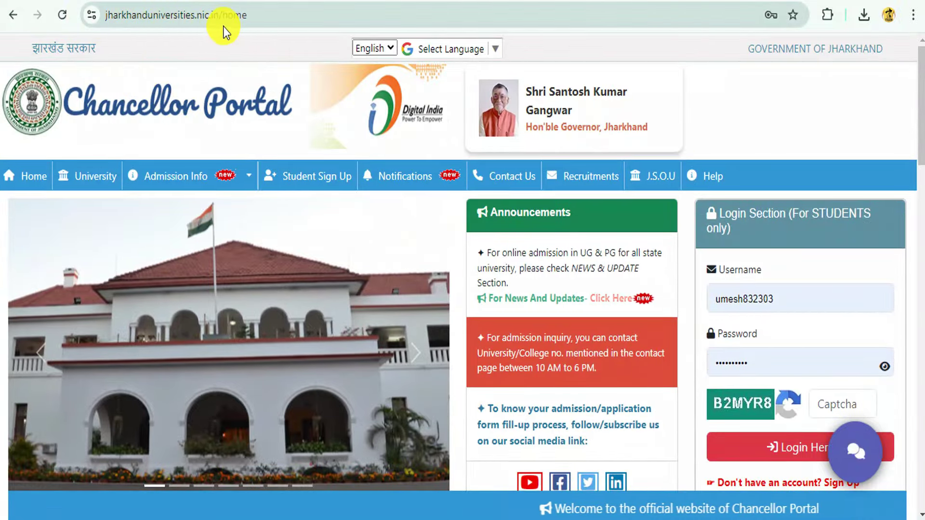
pyautogui.scroll(-5, 702, 149)
pyautogui.scroll(5, 654, 184)
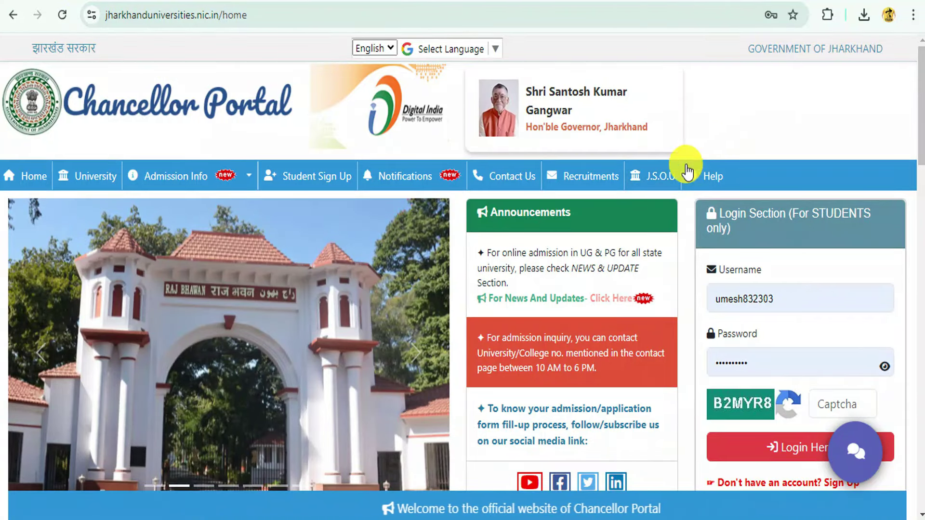
# - Confirm the BBMKU PG application window runs from 14-09-2024 to 09-10-2024, then close the listing
pyautogui.click(612, 299)
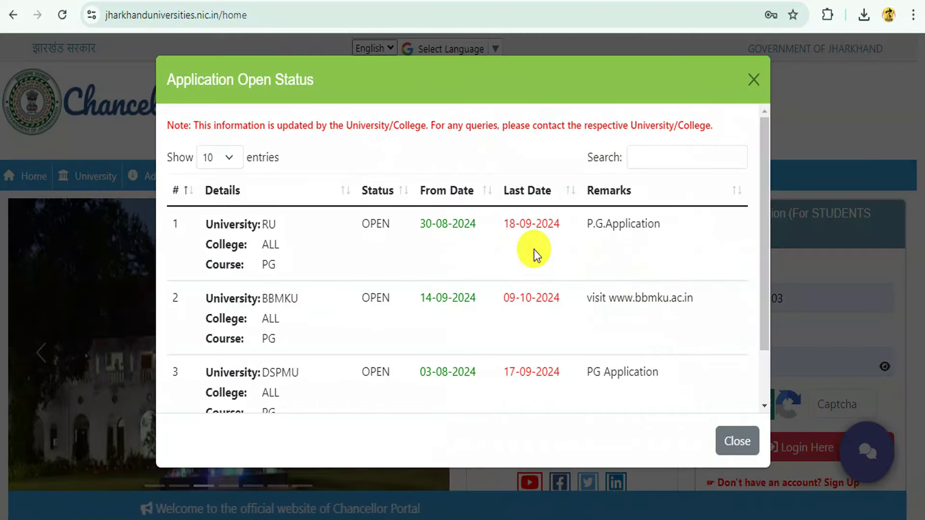
pyautogui.scroll(-2, 340, 254)
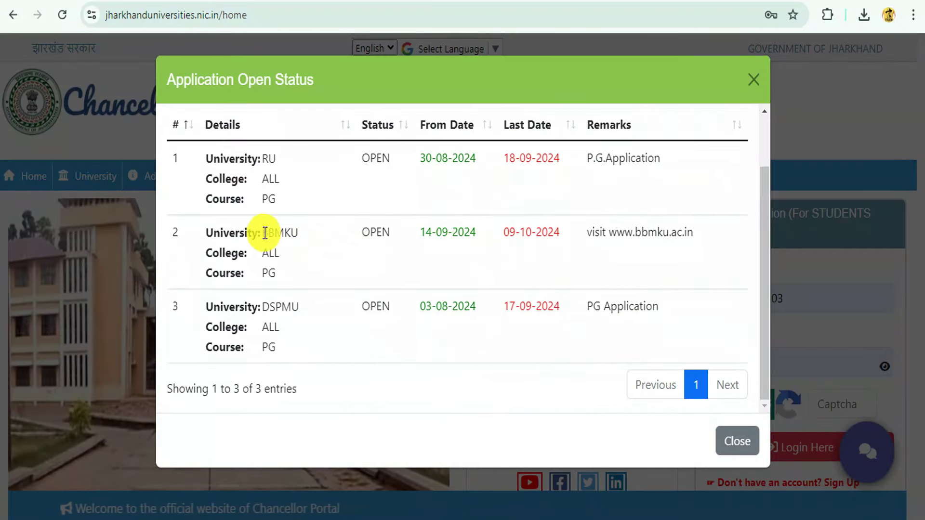
pyautogui.moveTo(265, 238); pyautogui.dragTo(269, 265)
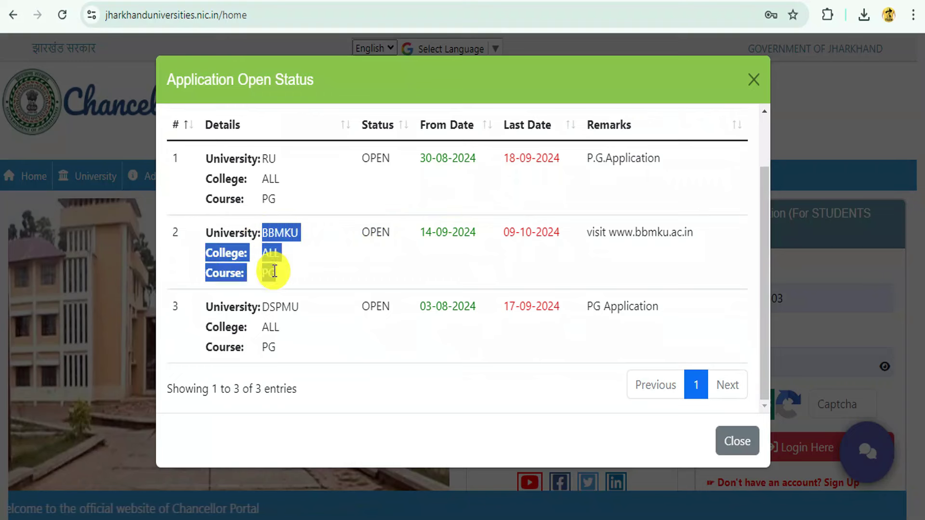
pyautogui.click(280, 255)
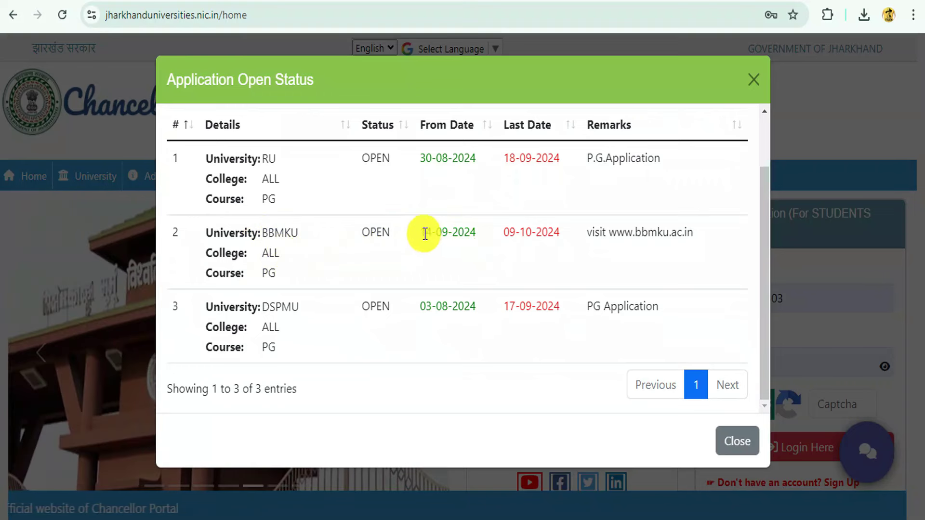
pyautogui.moveTo(431, 233); pyautogui.dragTo(555, 235)
pyautogui.click(482, 247)
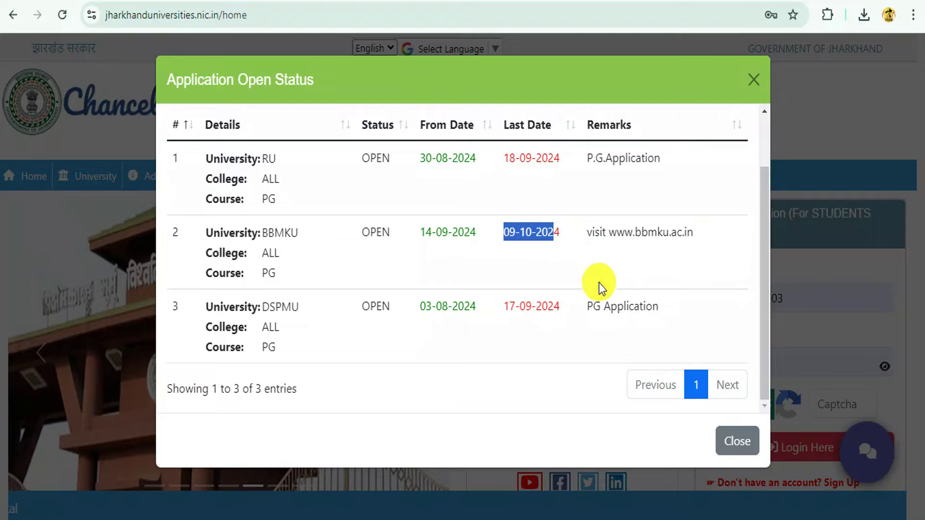
pyautogui.click(742, 440)
pyautogui.scroll(-3, 776, 236)
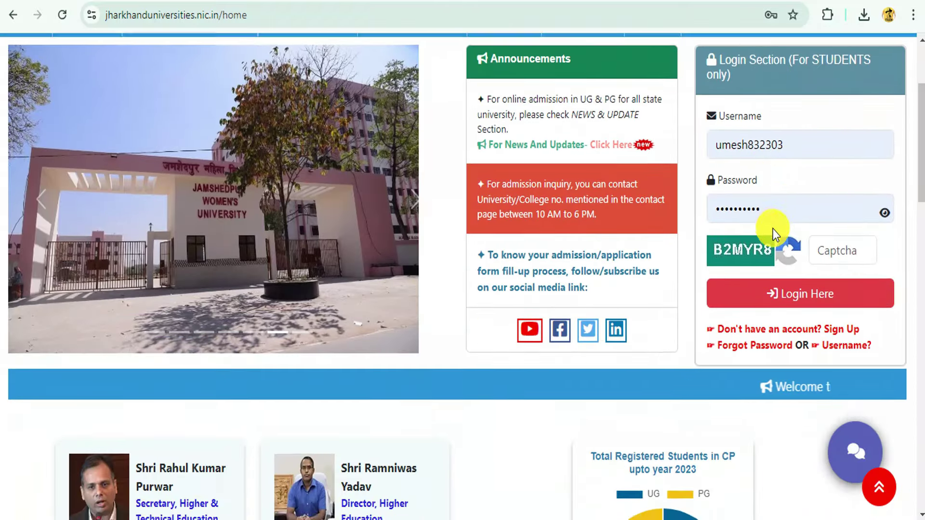
pyautogui.scroll(3, 773, 230)
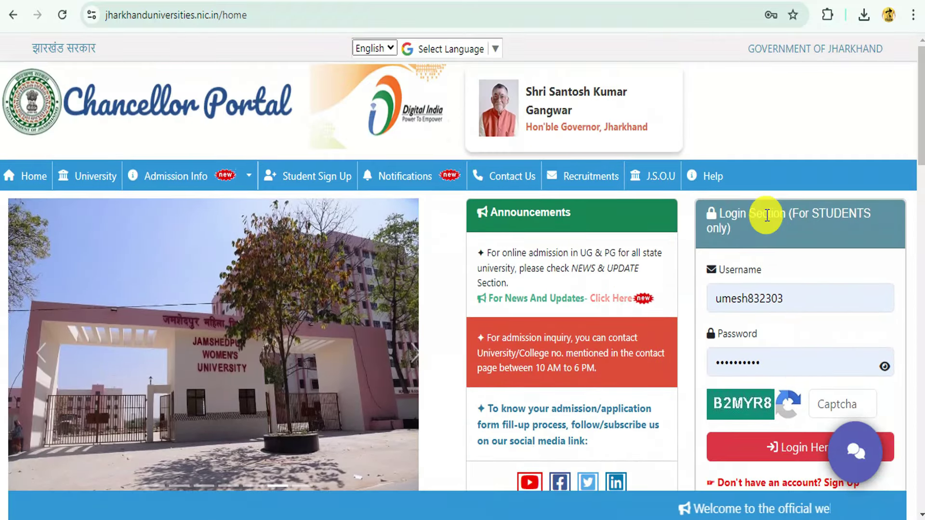
pyautogui.scroll(-5, 766, 215)
pyautogui.scroll(3, 721, 281)
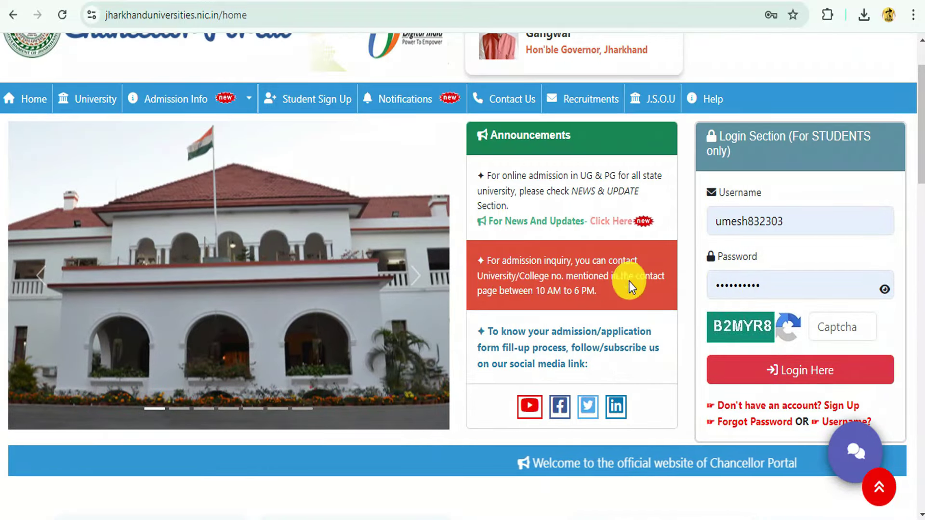
pyautogui.scroll(2, 583, 236)
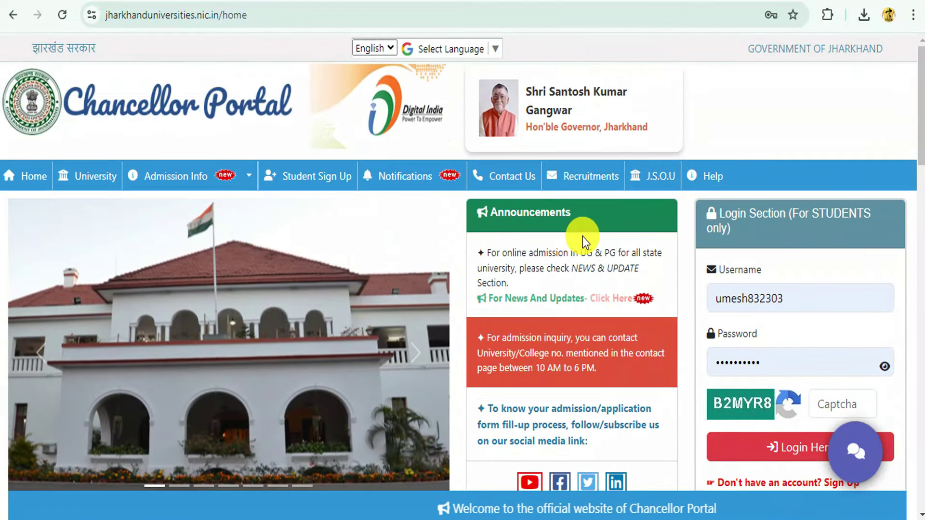
pyautogui.scroll(-4, 761, 267)
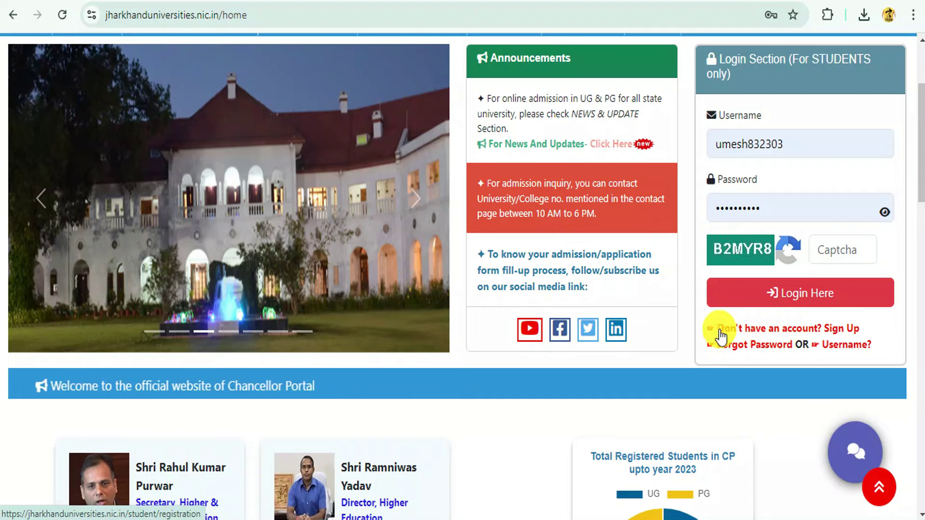
# - Go to the student sign-up registration page and look over the form
pyautogui.click(800, 332)
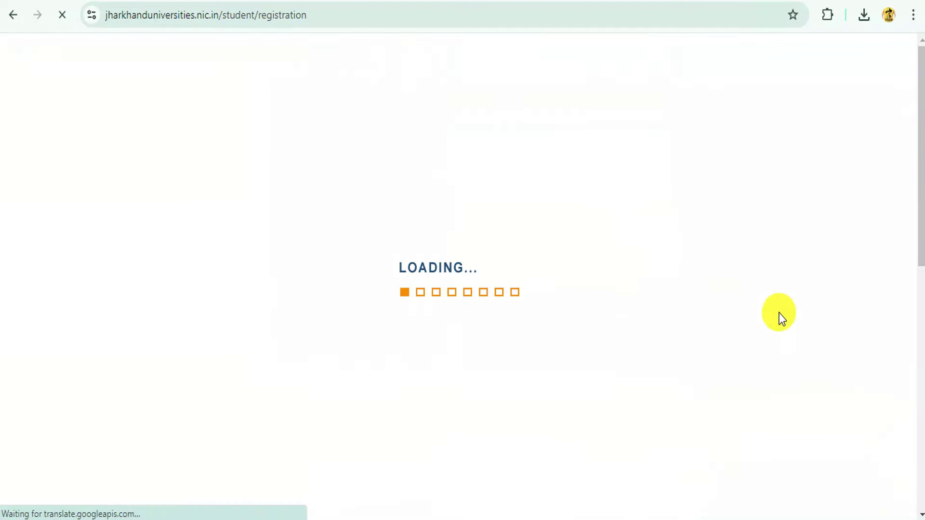
pyautogui.scroll(-7, 586, 255)
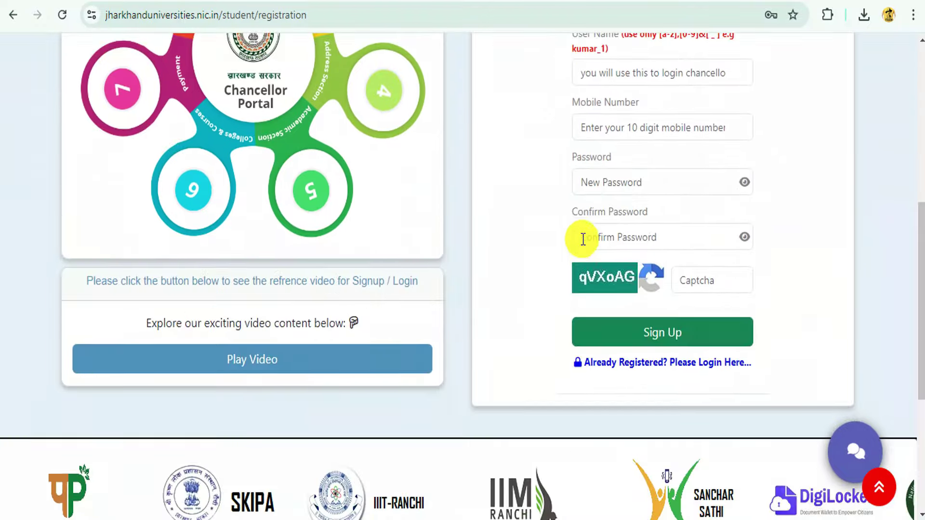
pyautogui.scroll(5, 583, 239)
pyautogui.scroll(-2, 689, 224)
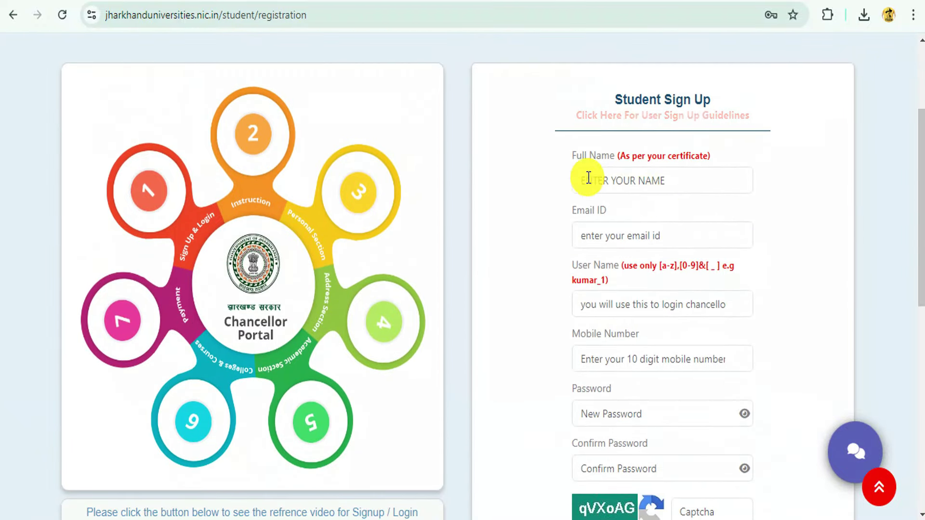
# - Step through the Full Name, Email ID and User Name fields, then switch to the saved login-details note
pyautogui.moveTo(572, 166); pyautogui.dragTo(620, 182)
pyautogui.click(618, 176)
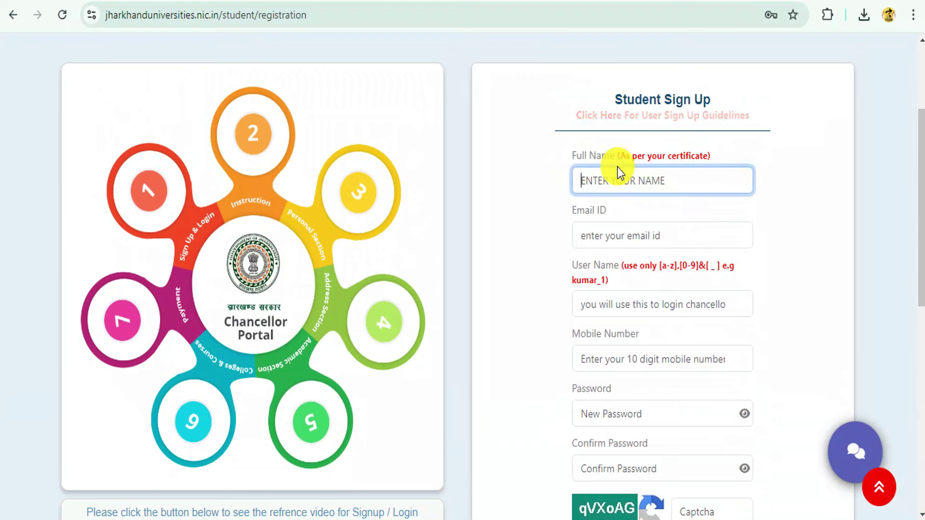
pyautogui.click(661, 179)
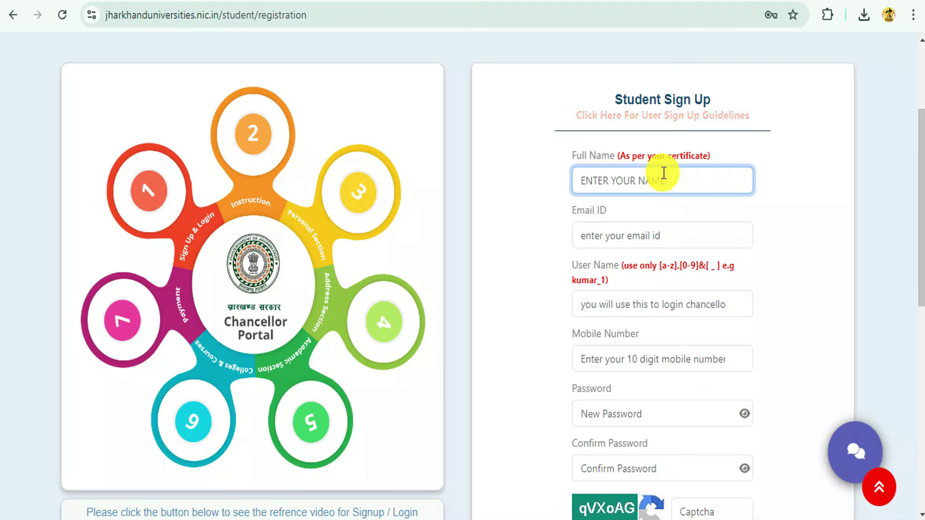
pyautogui.click(631, 238)
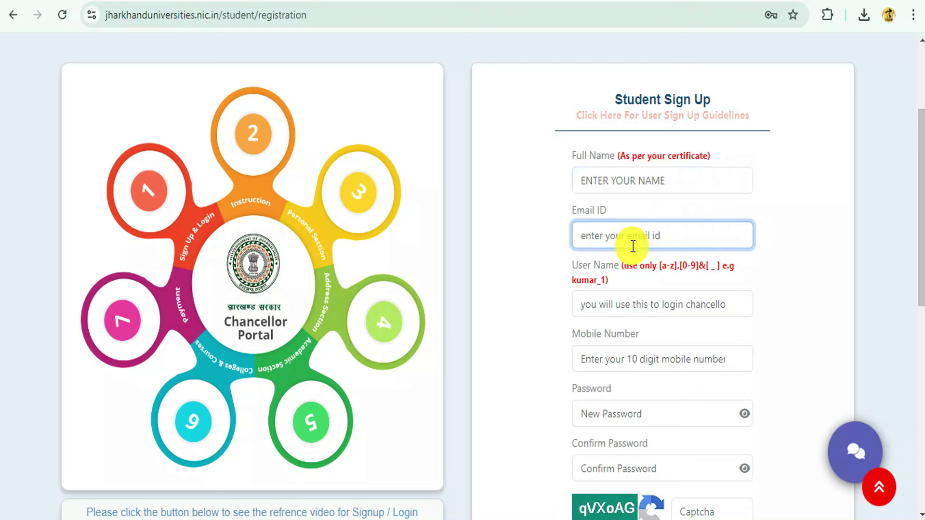
pyautogui.scroll(-2, 614, 270)
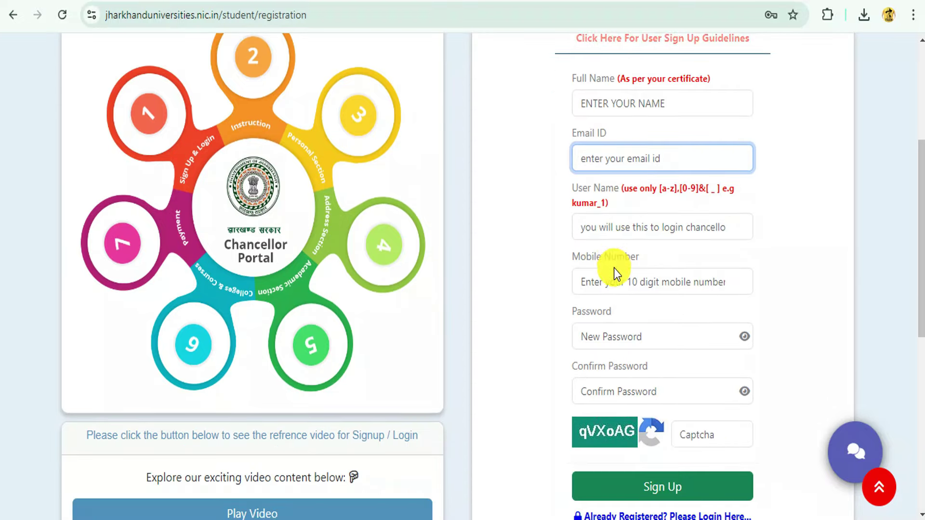
pyautogui.click(605, 228)
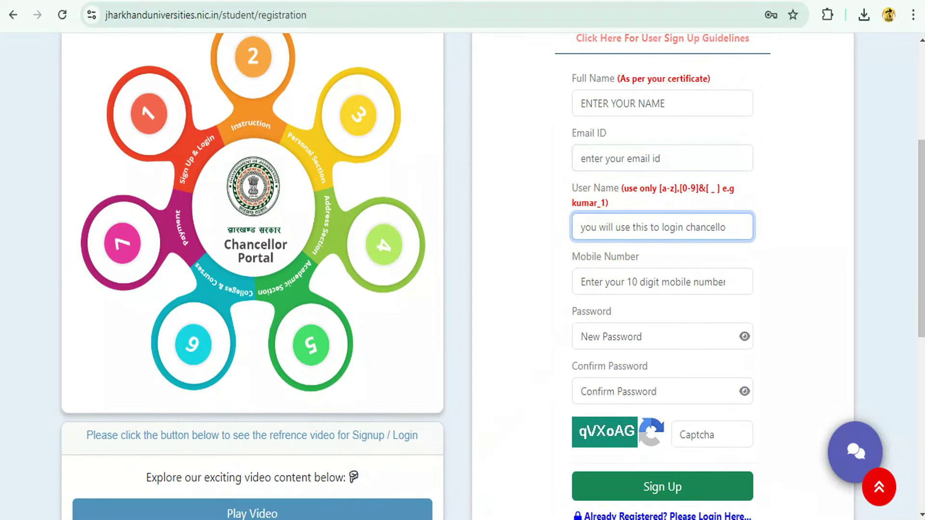
pyautogui.hotkey('alt', 'Tab')
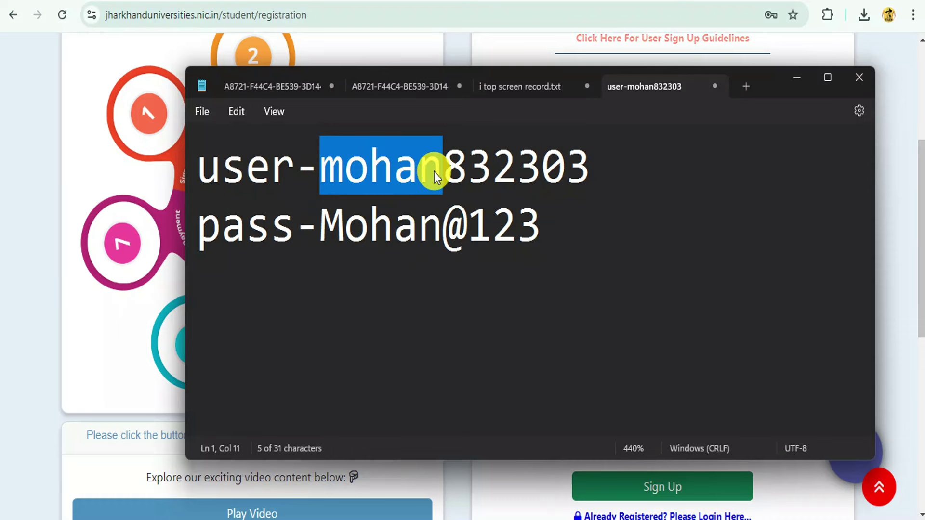
# - Select the digits at the end of the saved username, then return to the form's mobile number field
pyautogui.moveTo(443, 166); pyautogui.dragTo(608, 161)
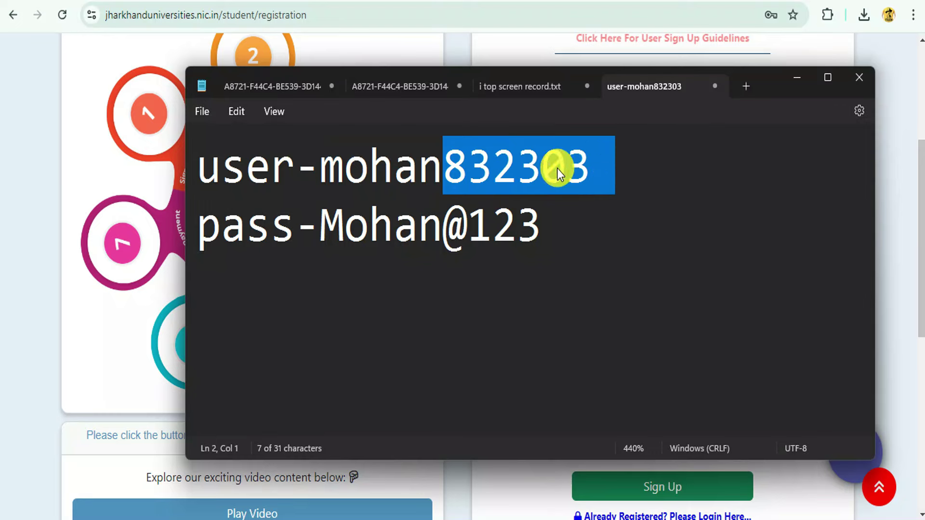
pyautogui.click(796, 79)
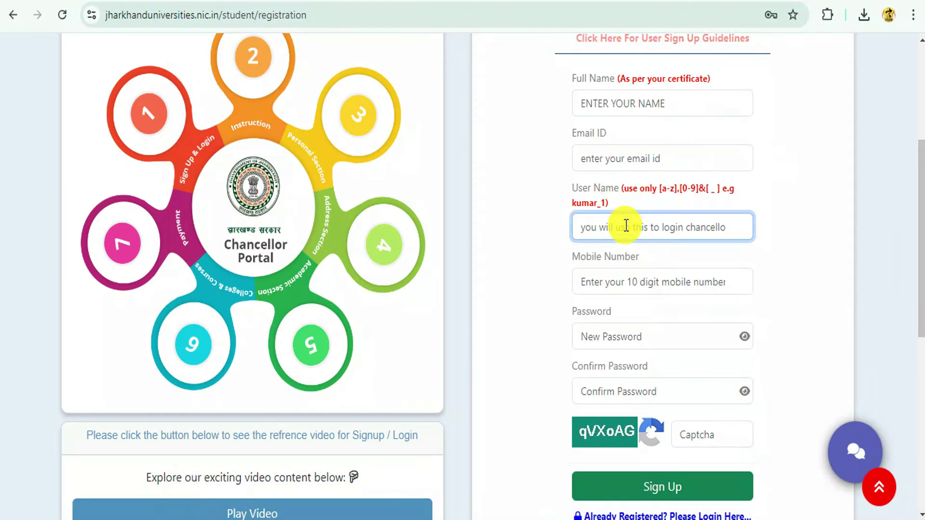
pyautogui.click(595, 270)
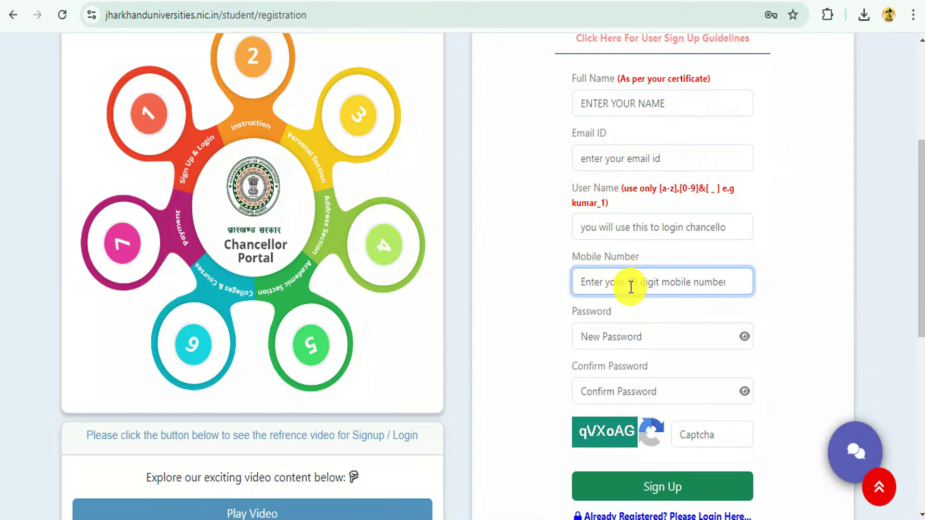
pyautogui.scroll(-2, 641, 287)
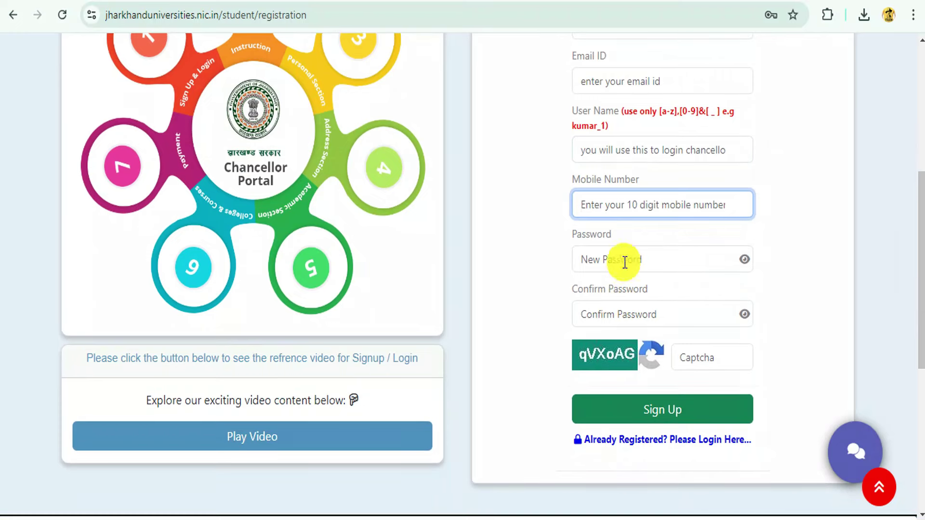
# - Bring the login-details note back and select the saved password text
pyautogui.click(292, 512)
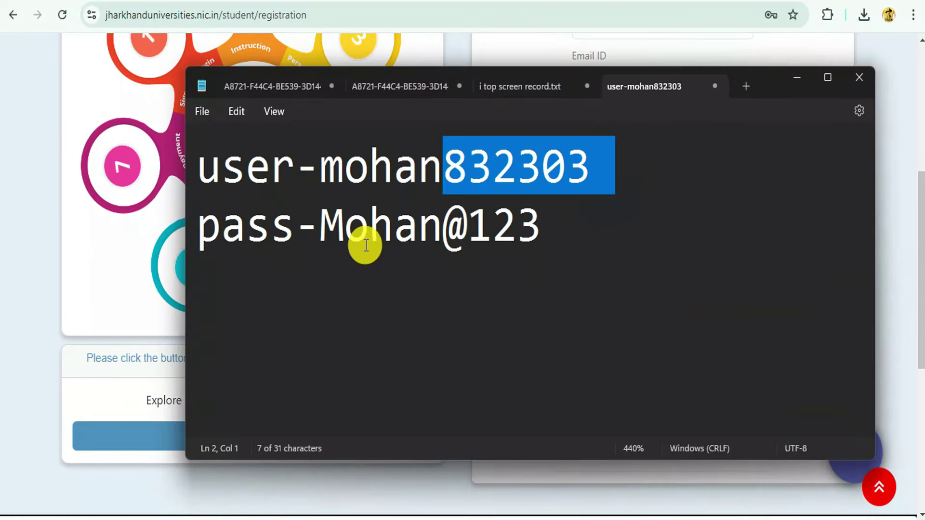
pyautogui.click(366, 246)
pyautogui.moveTo(320, 219); pyautogui.dragTo(434, 230)
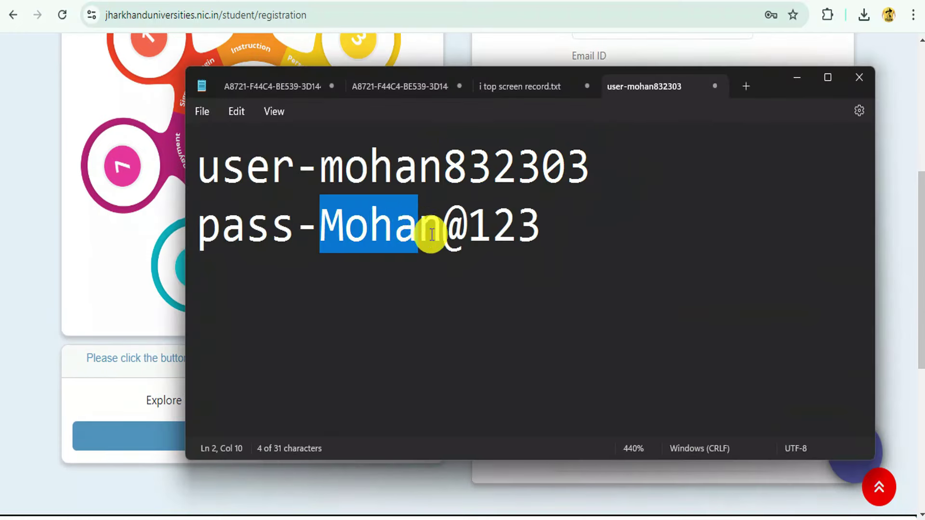
pyautogui.click(433, 231)
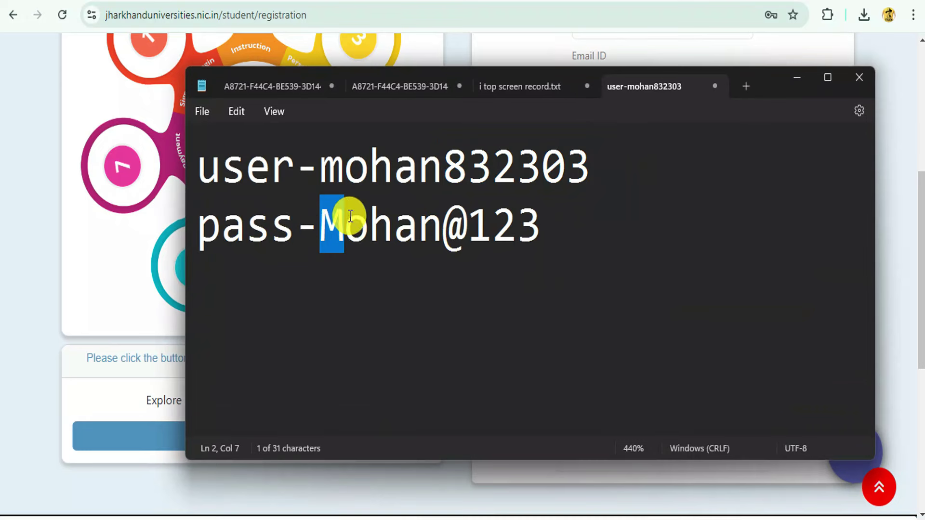
pyautogui.click(444, 229)
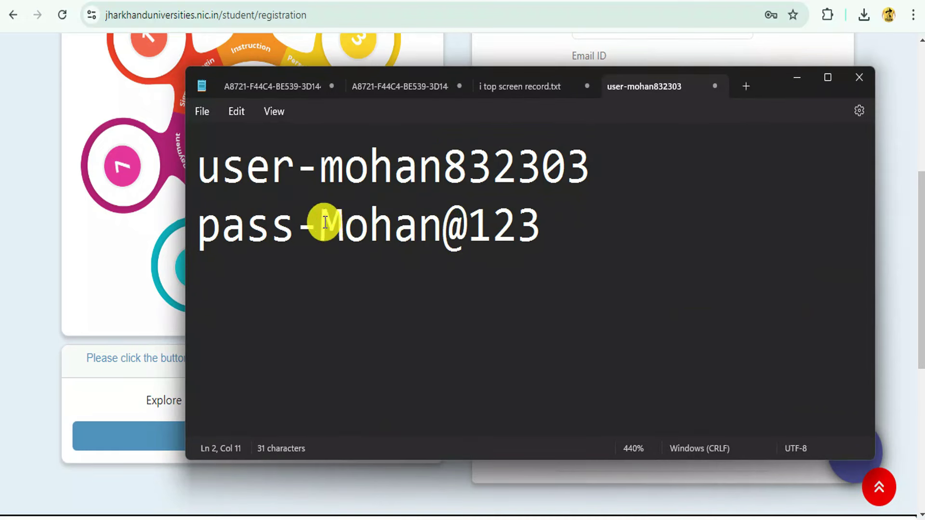
pyautogui.moveTo(319, 223); pyautogui.dragTo(571, 238)
pyautogui.click(572, 238)
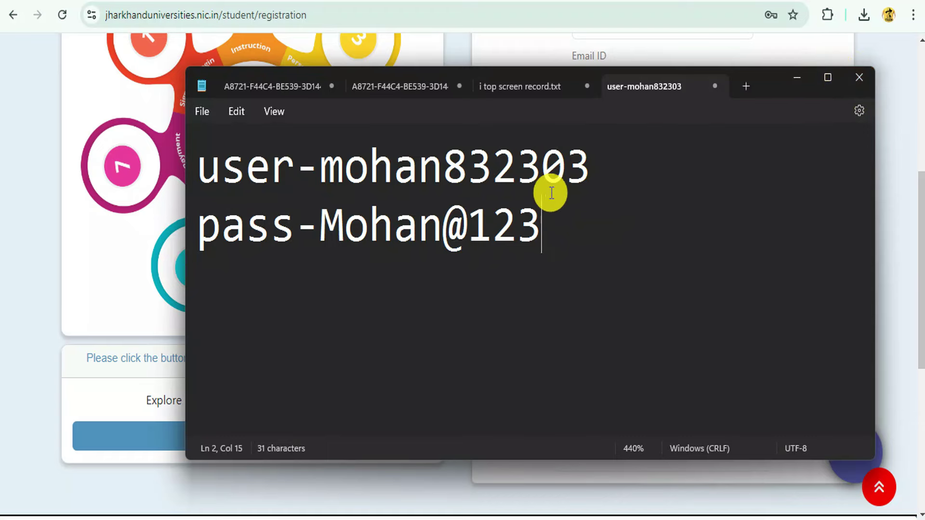
# - Minimize the note and move into the sign-up form's Captcha field
pyautogui.click(796, 78)
pyautogui.scroll(-3, 706, 234)
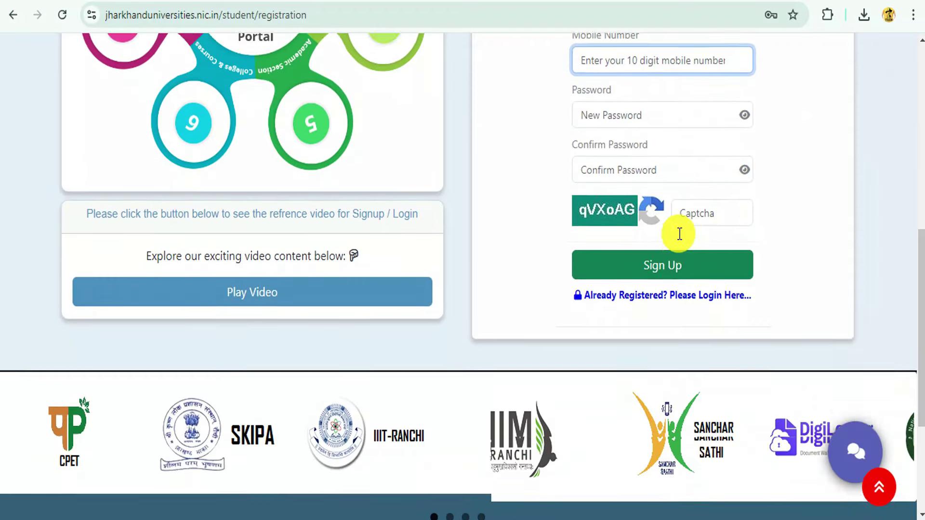
pyautogui.scroll(1, 679, 234)
pyautogui.click(692, 276)
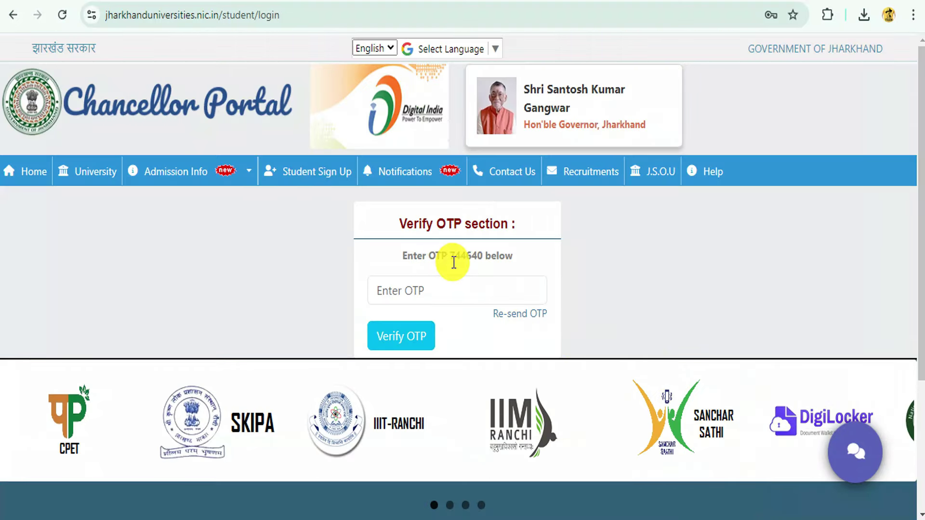
# - Enter the displayed one-time code, verify it to complete registration, and continue to the login page
pyautogui.moveTo(453, 262); pyautogui.dragTo(407, 297)
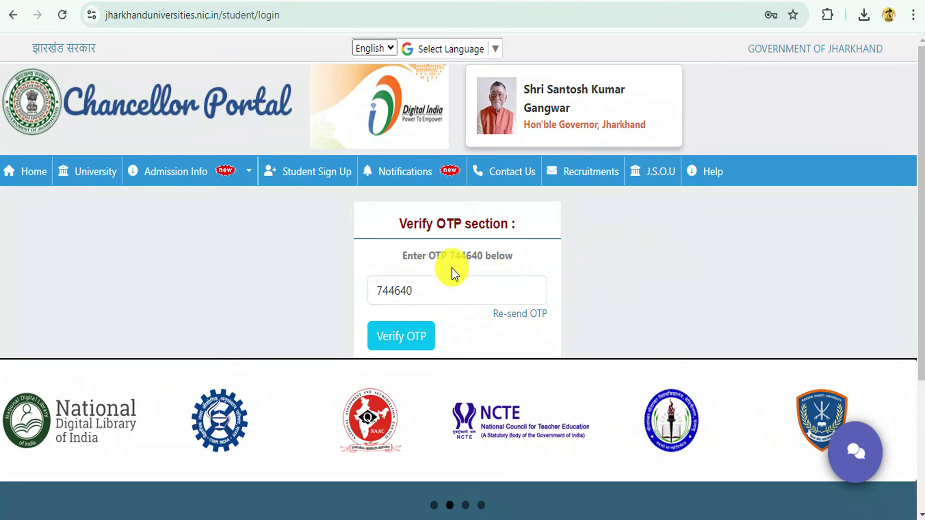
pyautogui.moveTo(451, 261); pyautogui.dragTo(415, 297)
pyautogui.click(408, 344)
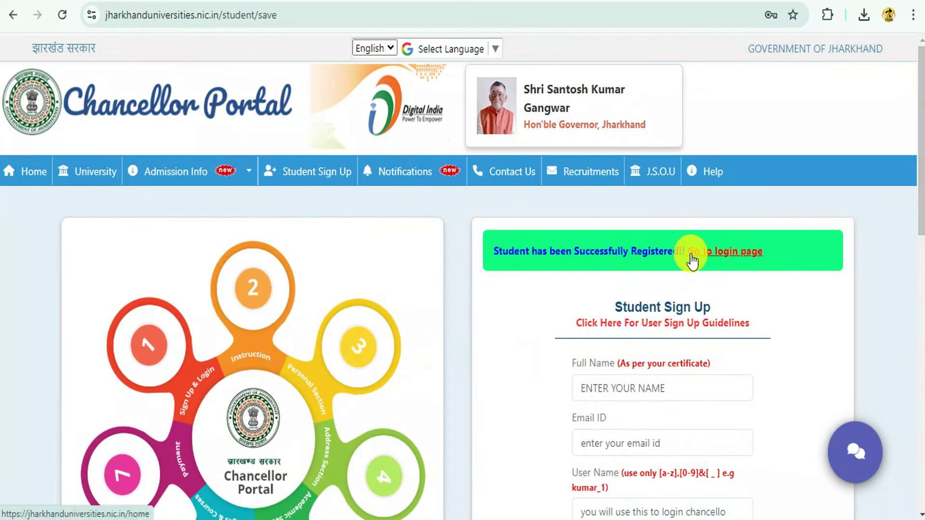
pyautogui.click(731, 255)
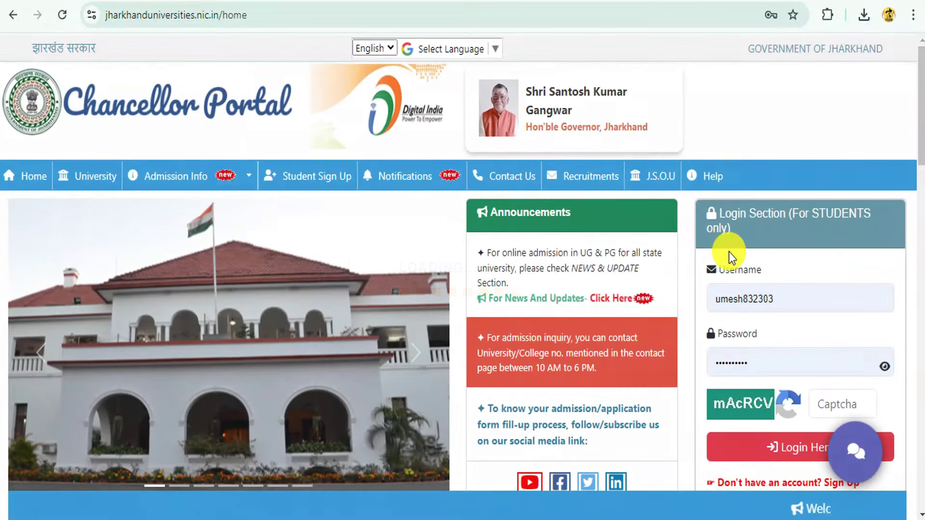
pyautogui.scroll(-2, 734, 274)
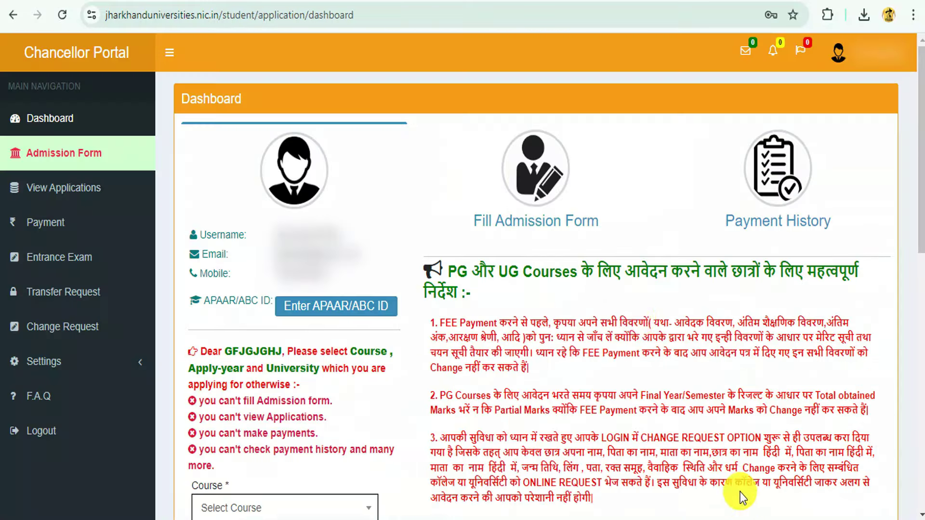
pyautogui.scroll(-7, 485, 252)
pyautogui.scroll(6, 475, 256)
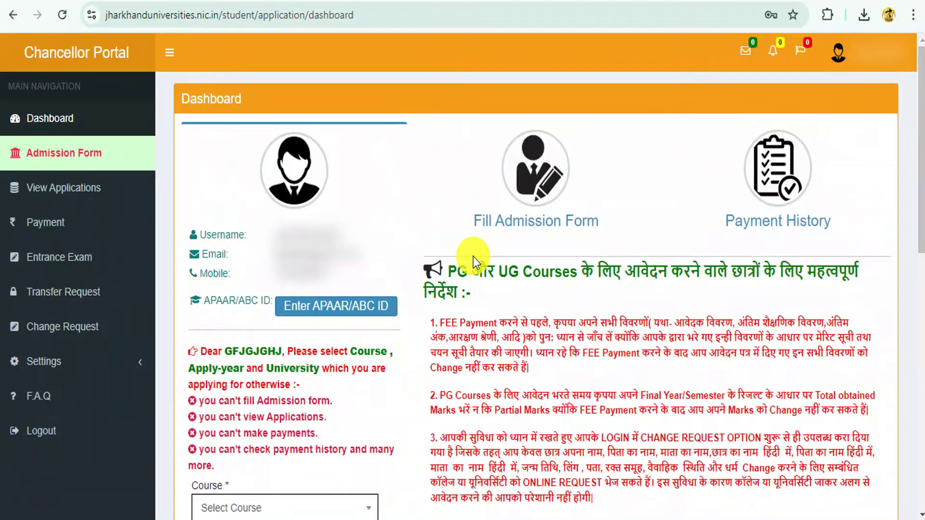
pyautogui.scroll(-7, 473, 257)
pyautogui.scroll(7, 473, 285)
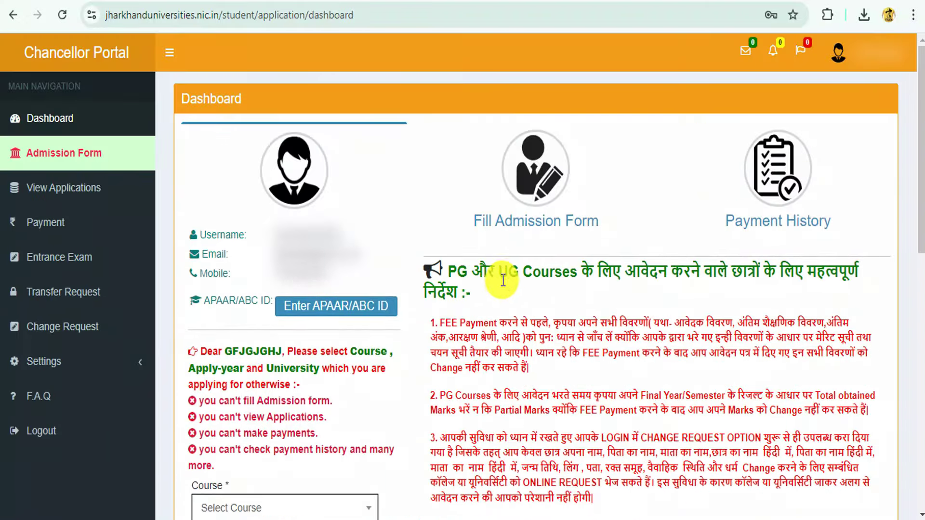
pyautogui.scroll(-1, 641, 152)
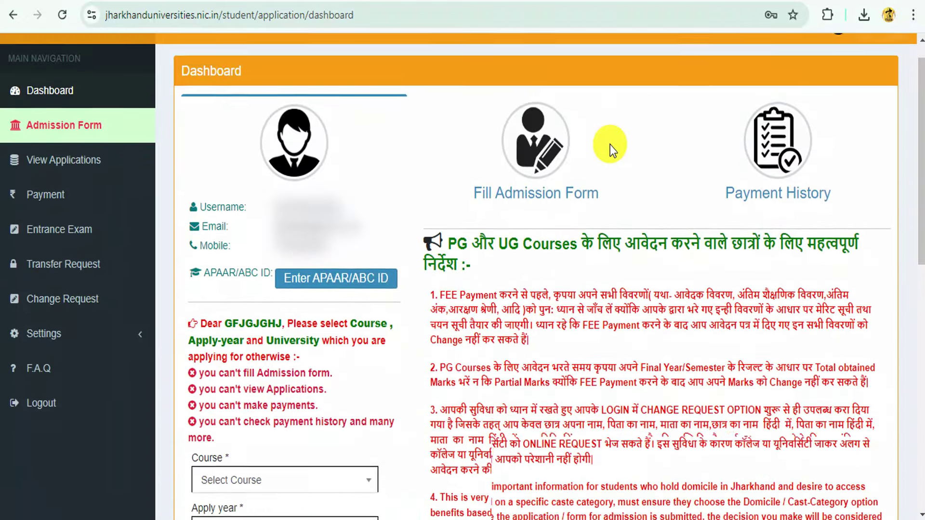
pyautogui.scroll(1, 507, 201)
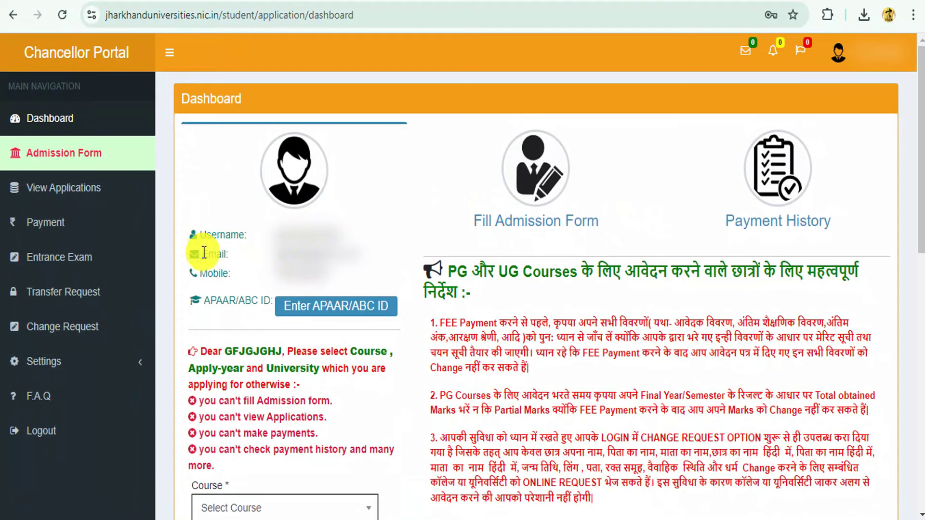
pyautogui.scroll(-3, 346, 209)
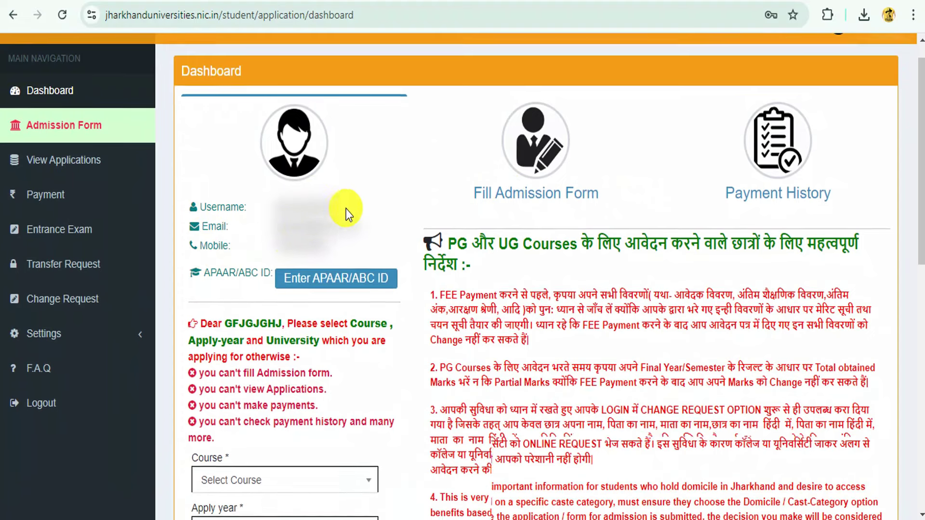
pyautogui.moveTo(238, 227); pyautogui.dragTo(267, 228)
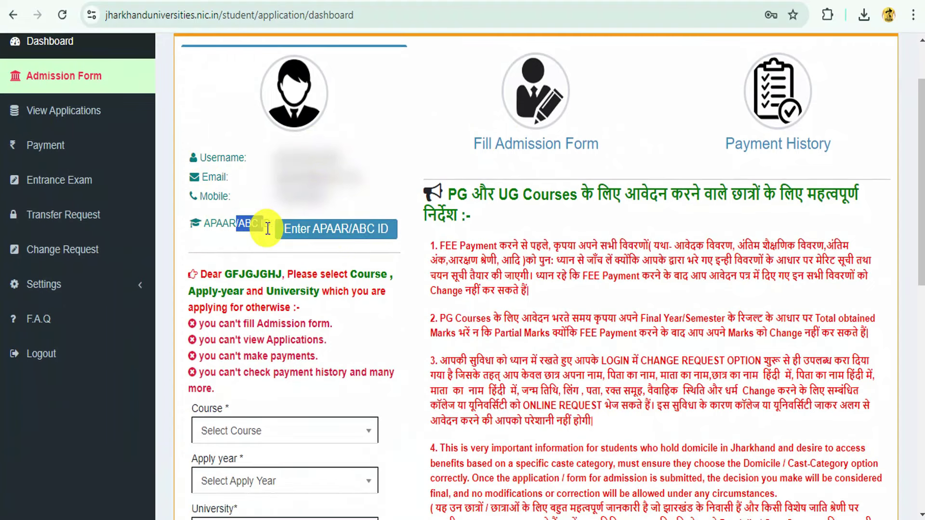
pyautogui.click(357, 230)
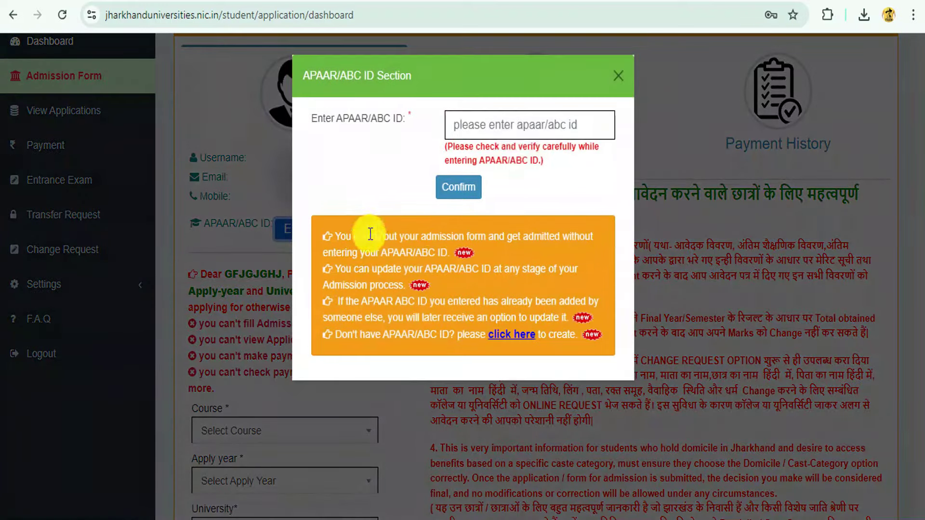
pyautogui.click(619, 85)
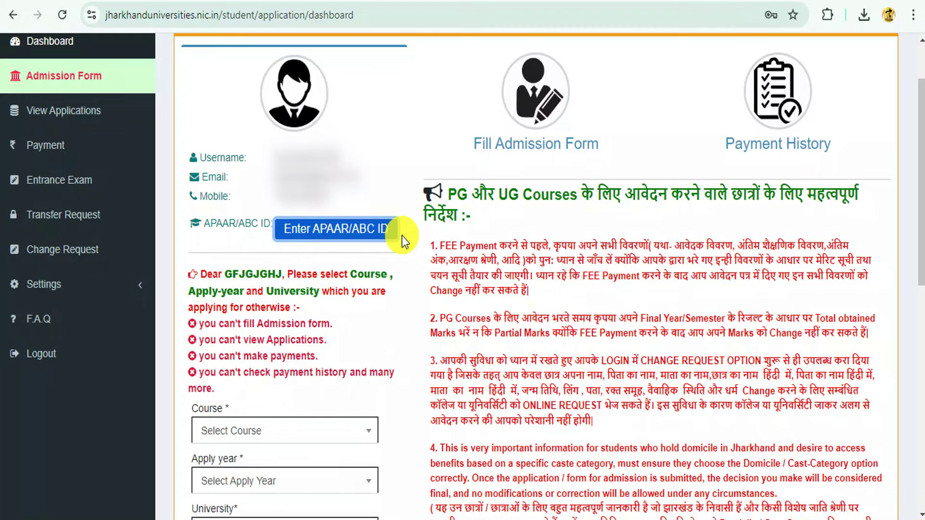
# - Set the session to Post Graduate, apply year 2024, and Binod Bihari Mahto Koyalanchal University, Dhanbad
pyautogui.scroll(-5, 452, 240)
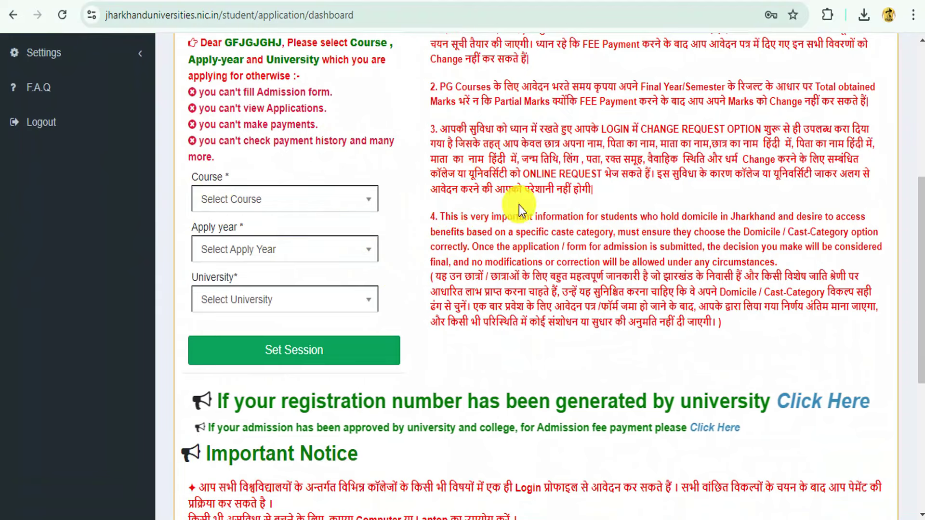
pyautogui.click(224, 199)
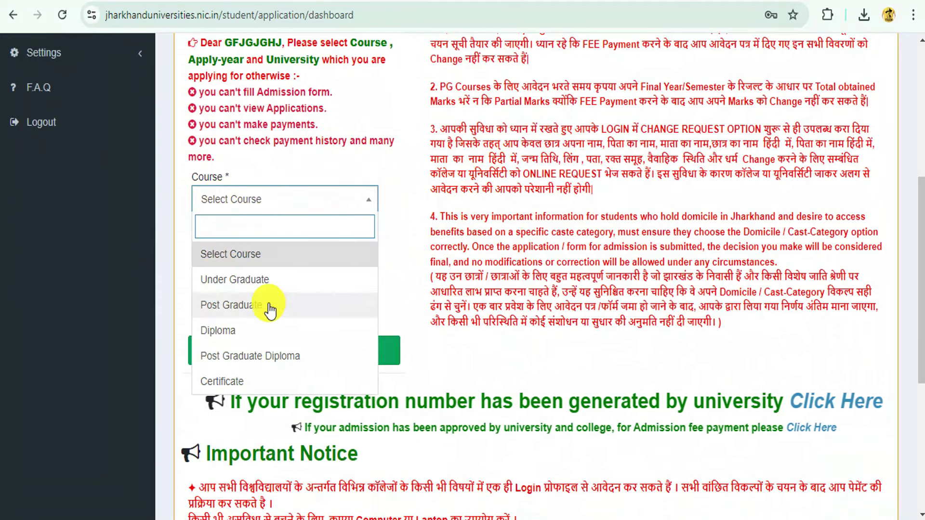
pyautogui.click(265, 304)
pyautogui.click(295, 251)
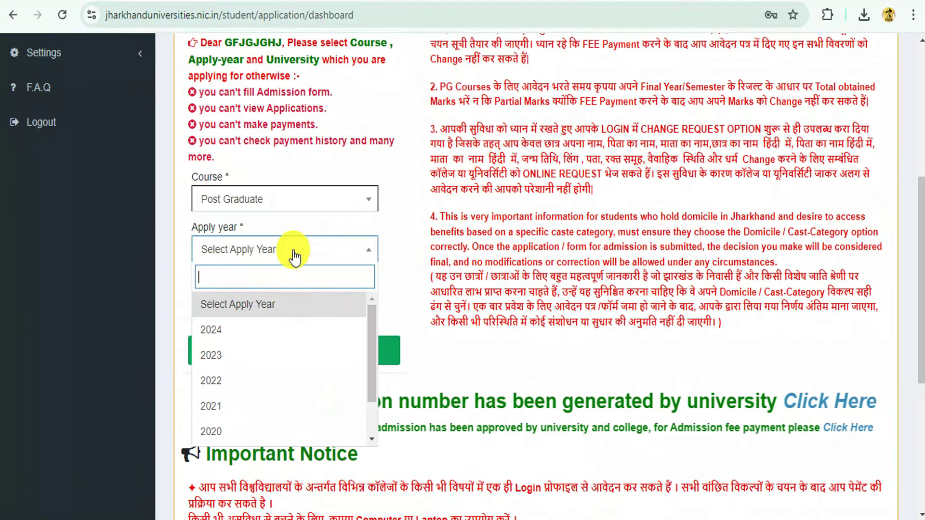
pyautogui.click(238, 331)
pyautogui.click(253, 300)
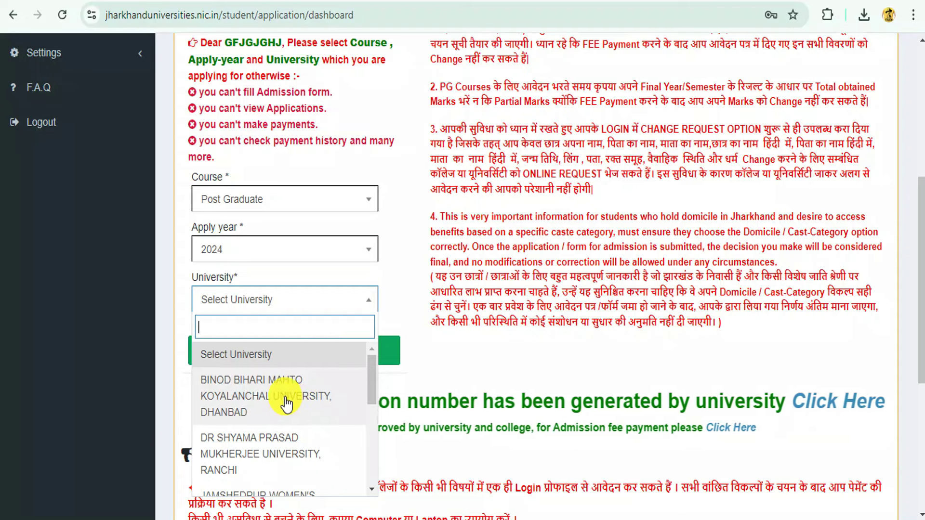
pyautogui.click(286, 404)
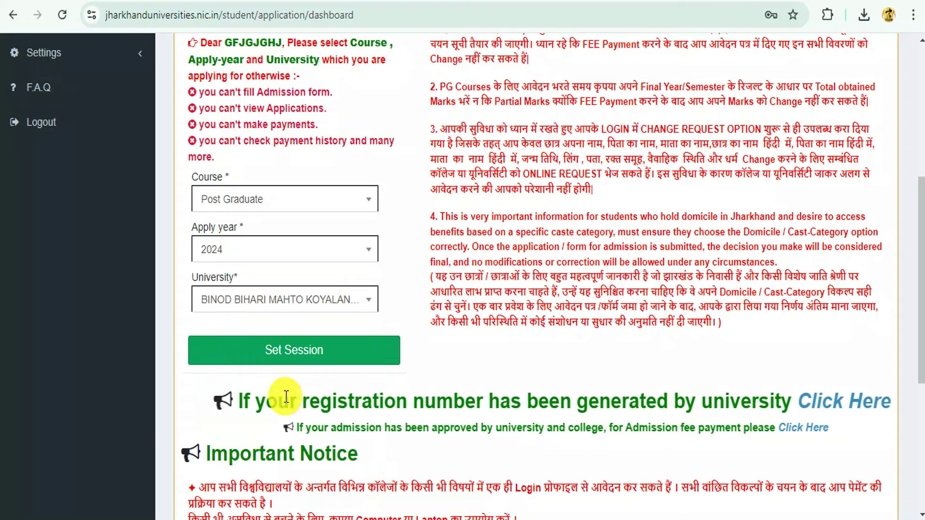
pyautogui.click(299, 344)
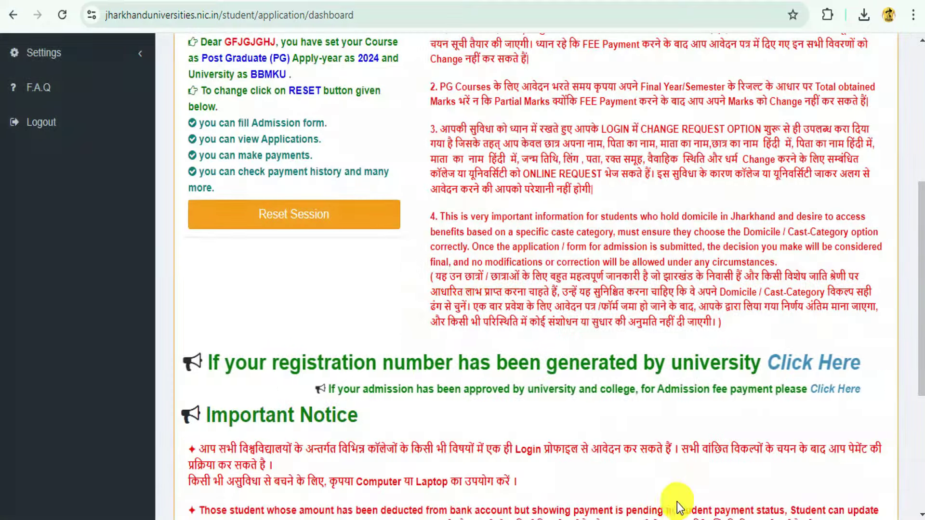
pyautogui.scroll(6, 583, 339)
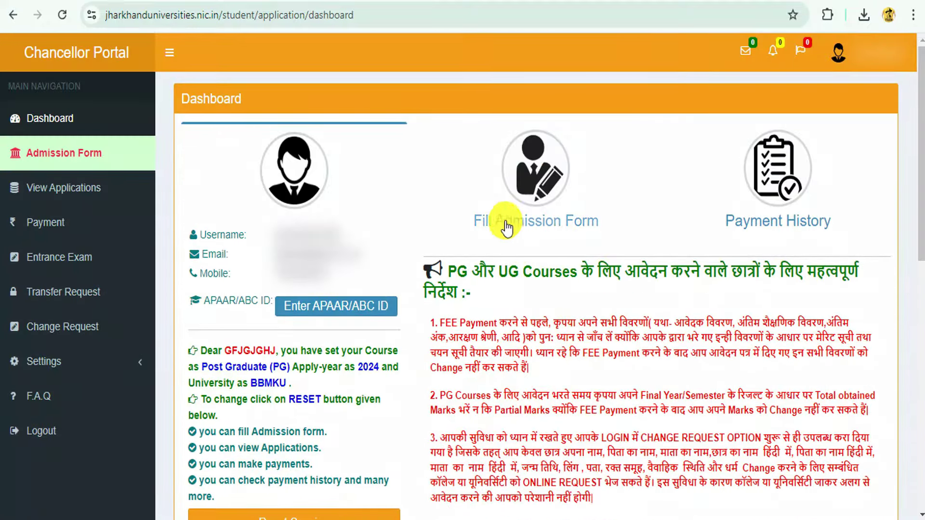
# - Start the admission form, accept the terms and conditions, and select the Post Graduate course
pyautogui.click(574, 231)
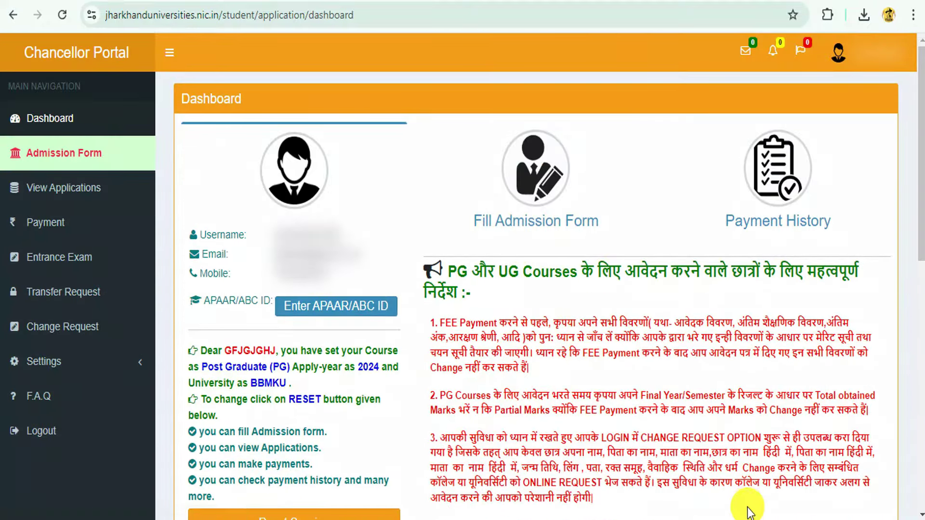
pyautogui.scroll(-5, 422, 268)
pyautogui.scroll(5, 421, 268)
pyautogui.scroll(-3, 423, 271)
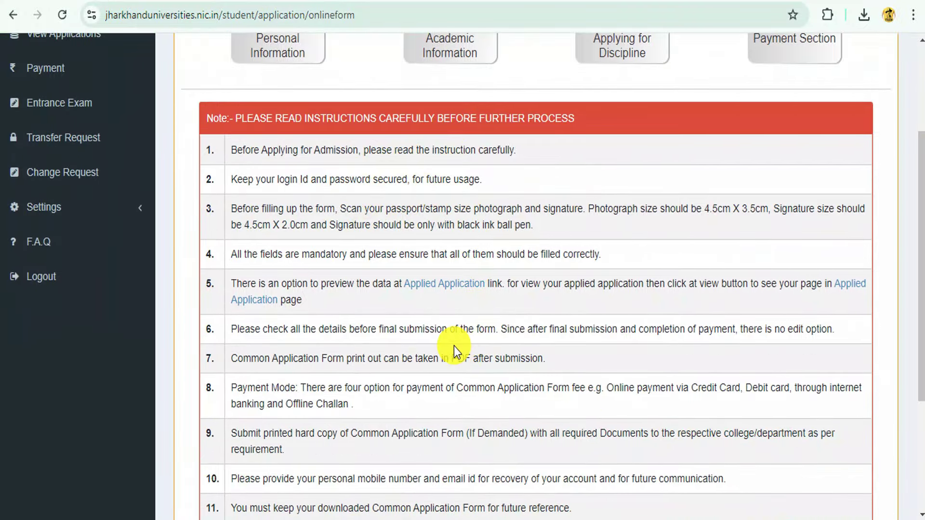
pyautogui.scroll(-4, 454, 346)
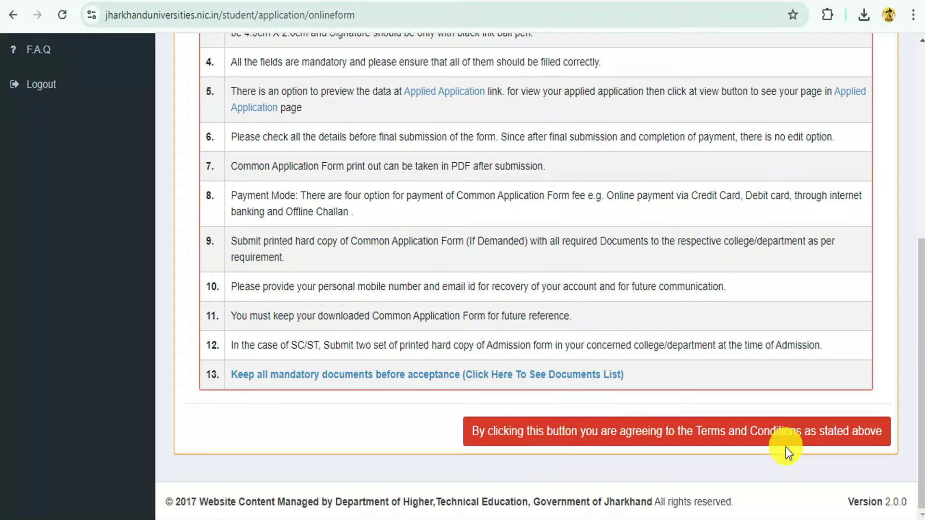
pyautogui.click(818, 439)
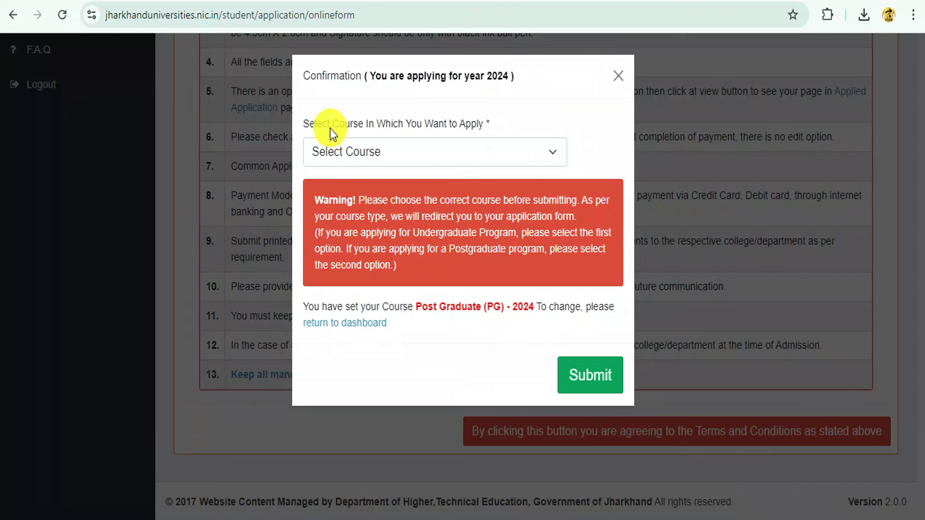
pyautogui.click(336, 150)
pyautogui.click(380, 198)
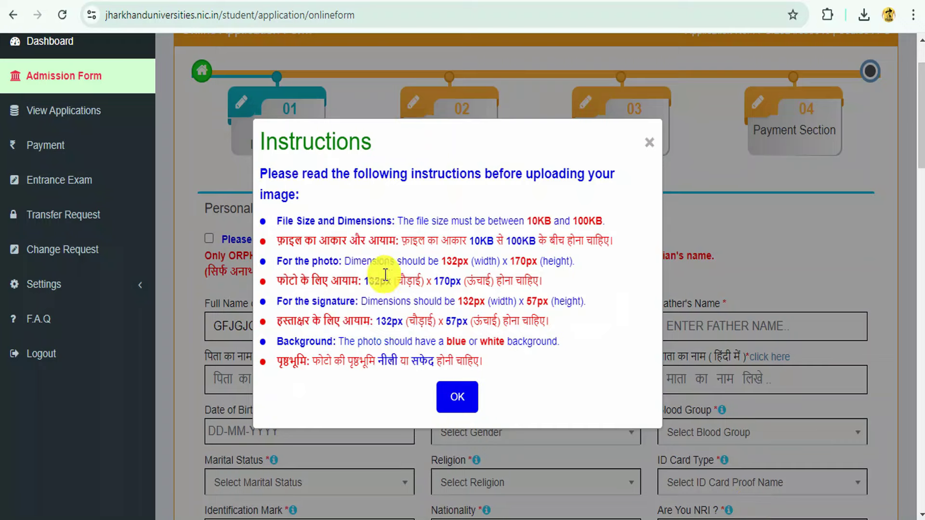
# - Dismiss the image-upload instructions and move from the prefilled full name to the Hindi name field
pyautogui.moveTo(264, 146); pyautogui.dragTo(383, 149)
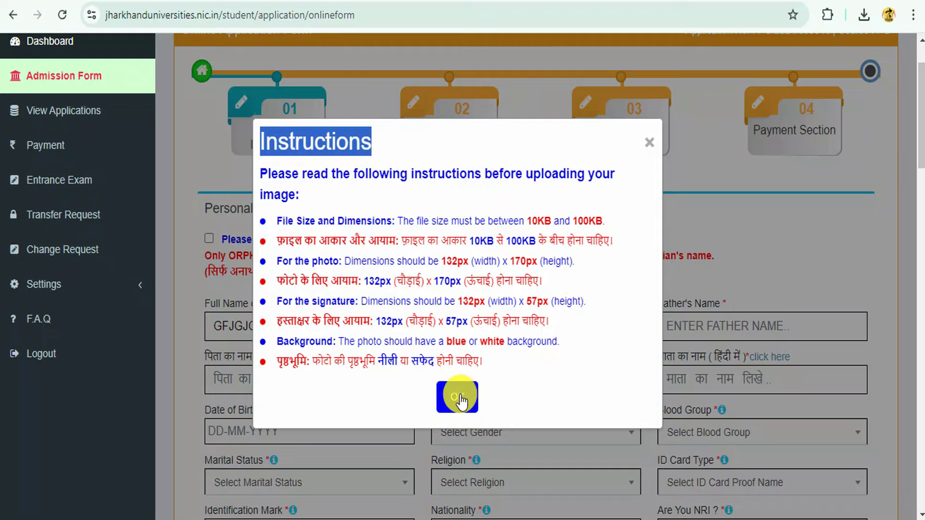
pyautogui.click(771, 491)
pyautogui.scroll(-3, 795, 487)
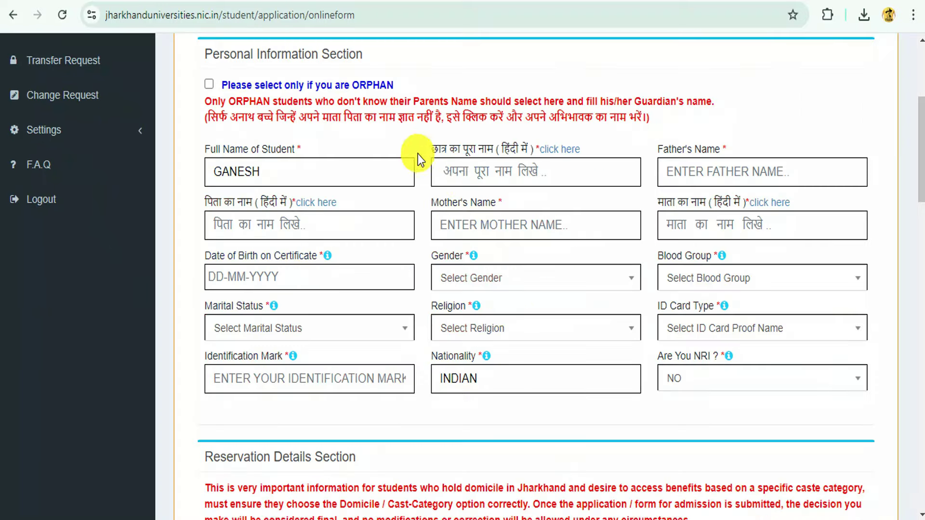
pyautogui.scroll(5, 386, 174)
pyautogui.moveTo(203, 286); pyautogui.dragTo(361, 292)
pyautogui.click(454, 290)
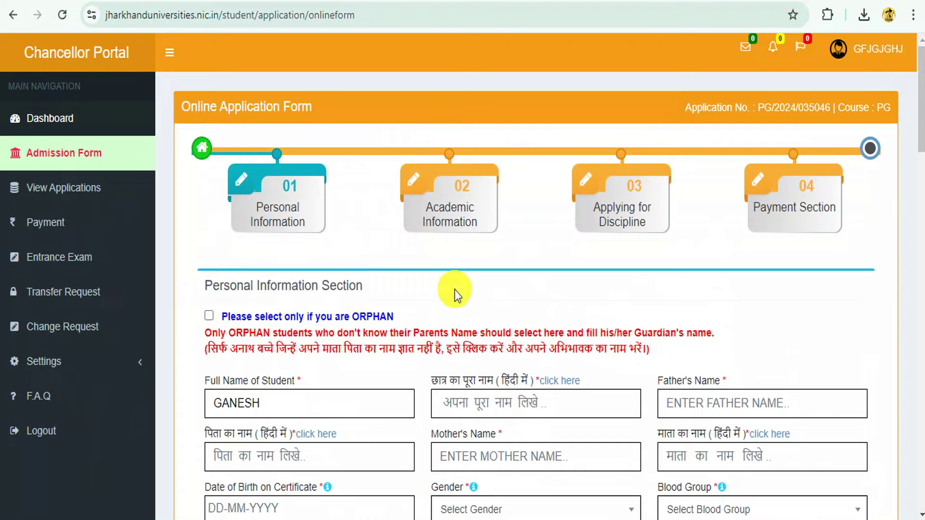
pyautogui.scroll(-5, 482, 270)
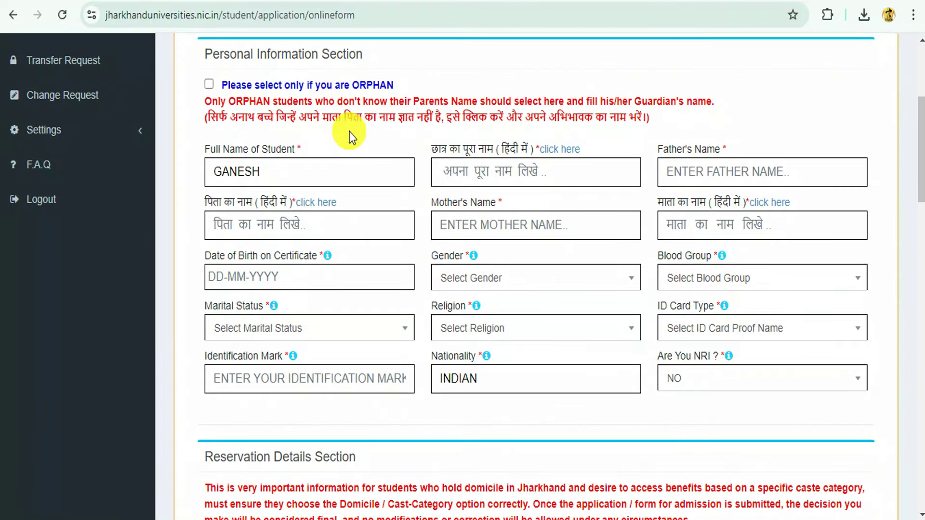
pyautogui.click(297, 172)
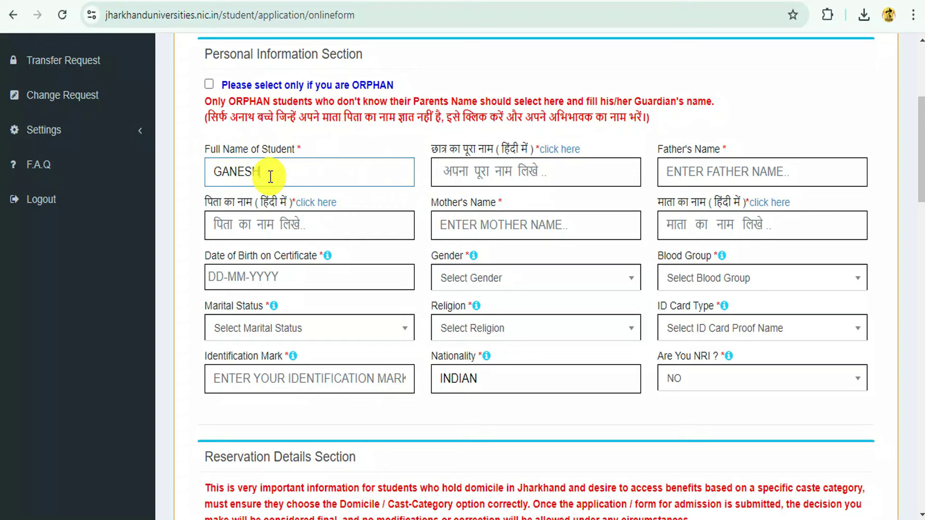
pyautogui.click(481, 176)
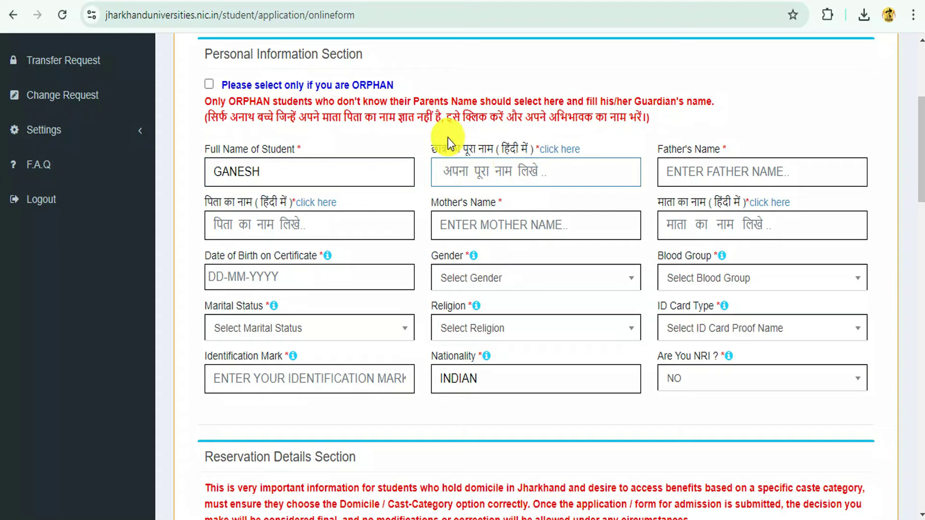
# - Type the student's name in Google Input Tools, insert the first Devanagari suggestion, and return to the form
pyautogui.click(562, 153)
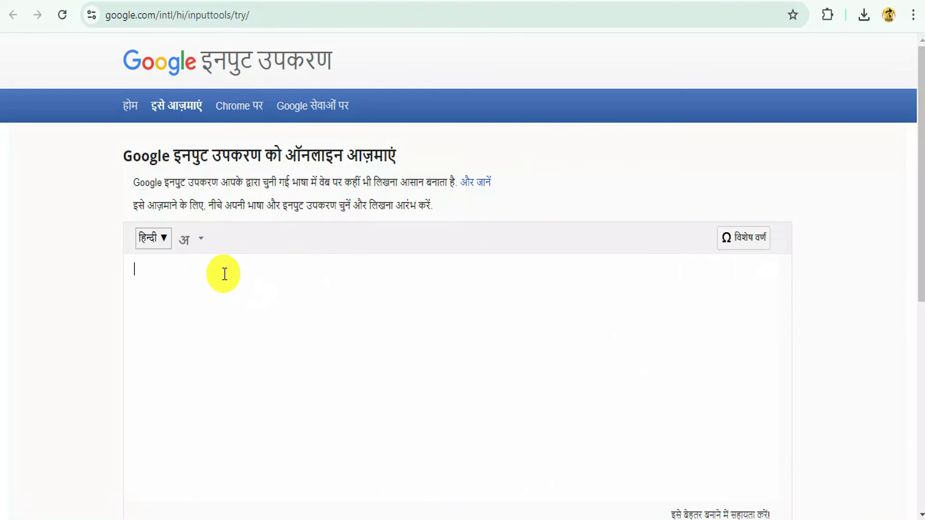
pyautogui.write('gan')
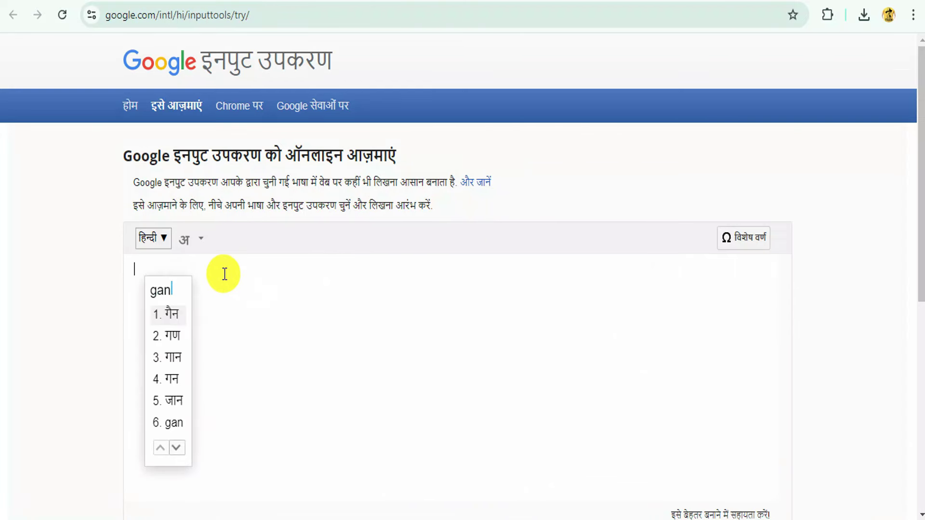
pyautogui.write('esh')
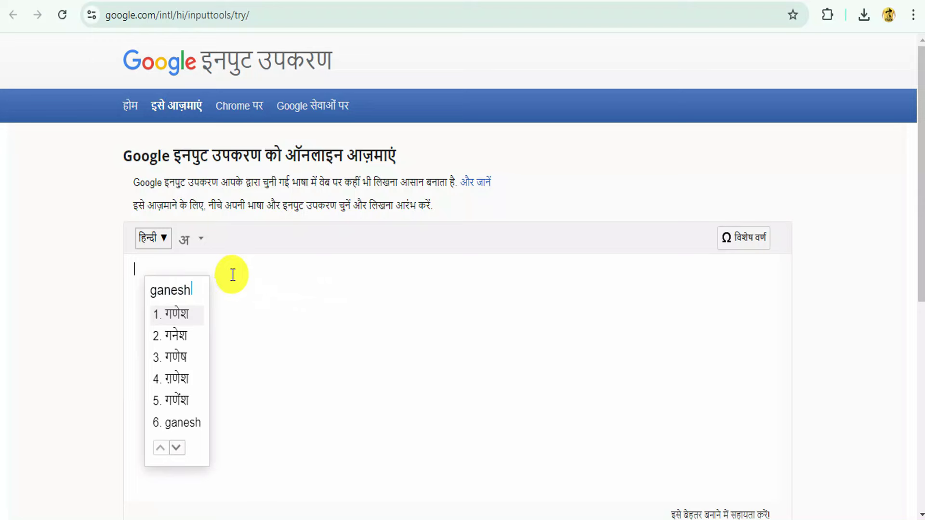
pyautogui.click(182, 316)
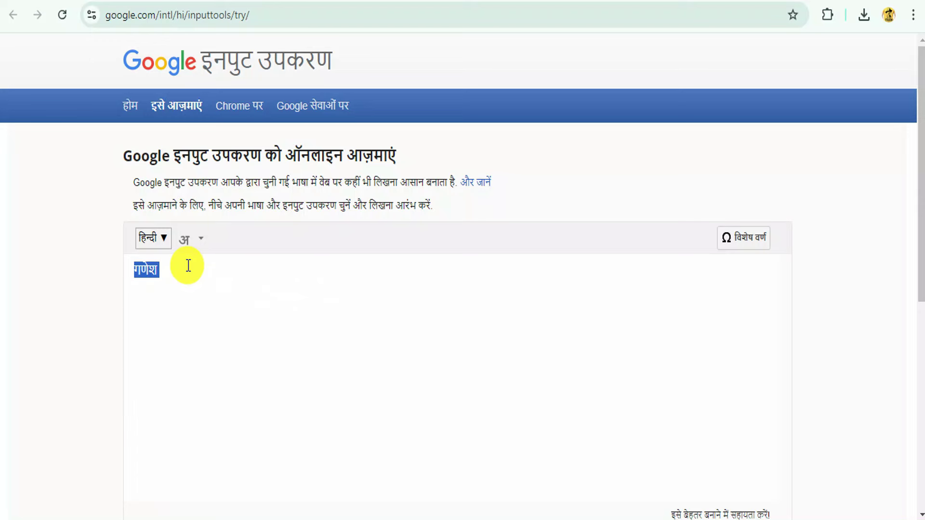
pyautogui.hotkey('ctrl', 'Tab')
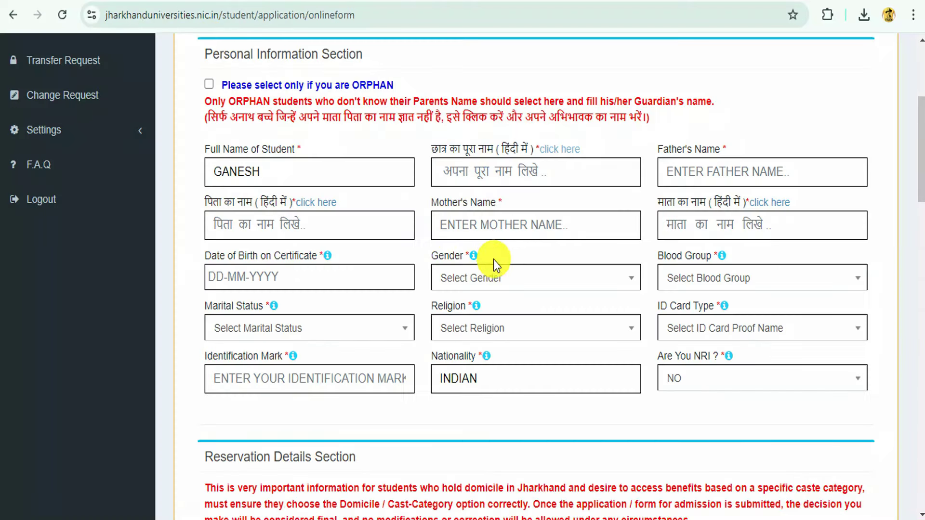
# - Paste the Devanagari student name into the Hindi name field and fill in Father's Name
pyautogui.click(468, 172)
pyautogui.write('गणेश')
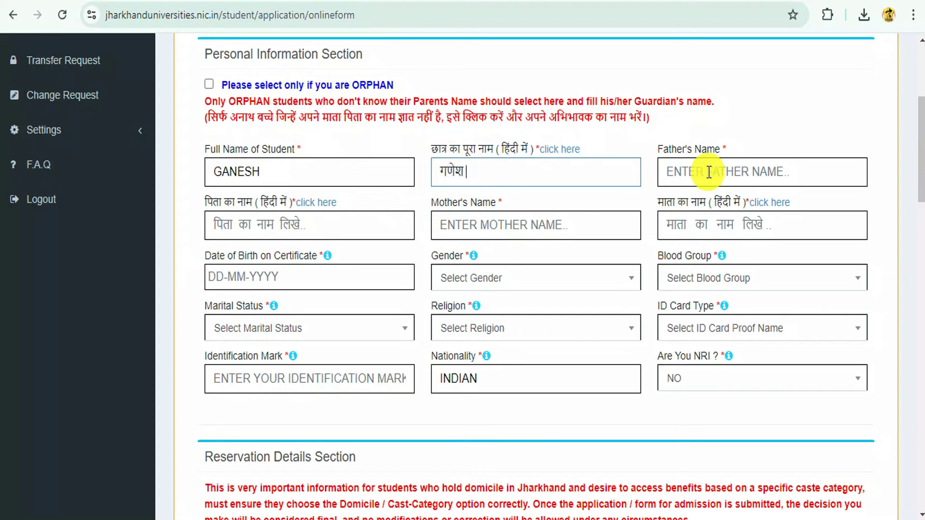
pyautogui.click(675, 164)
pyautogui.moveTo(658, 150); pyautogui.dragTo(685, 173)
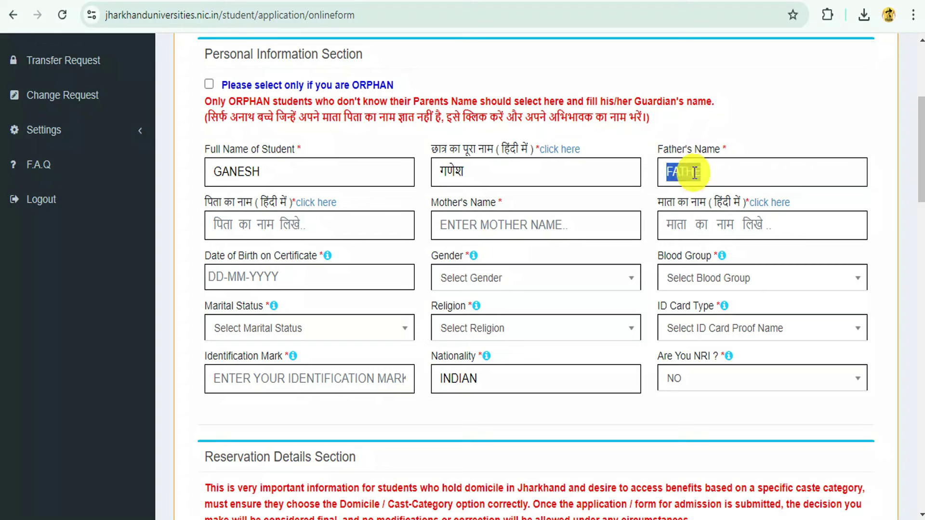
pyautogui.click(218, 217)
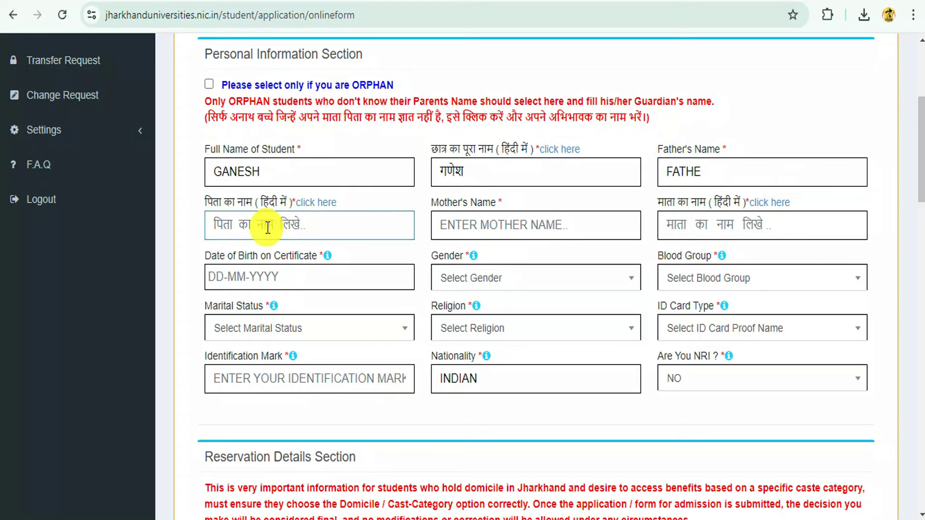
pyautogui.click(475, 227)
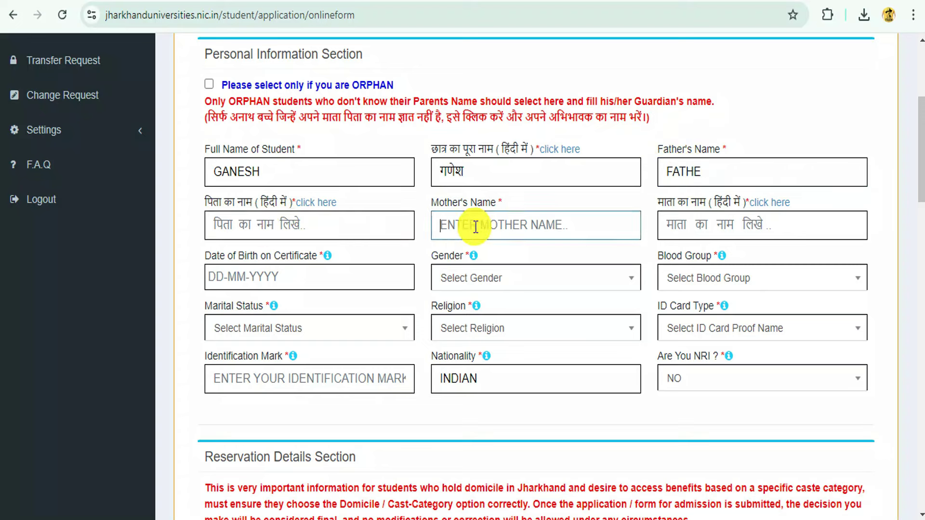
pyautogui.click(723, 230)
# - Set Date of Birth to 05/02/2007 in the calendar picker
pyautogui.scroll(-3, 675, 231)
pyautogui.click(244, 123)
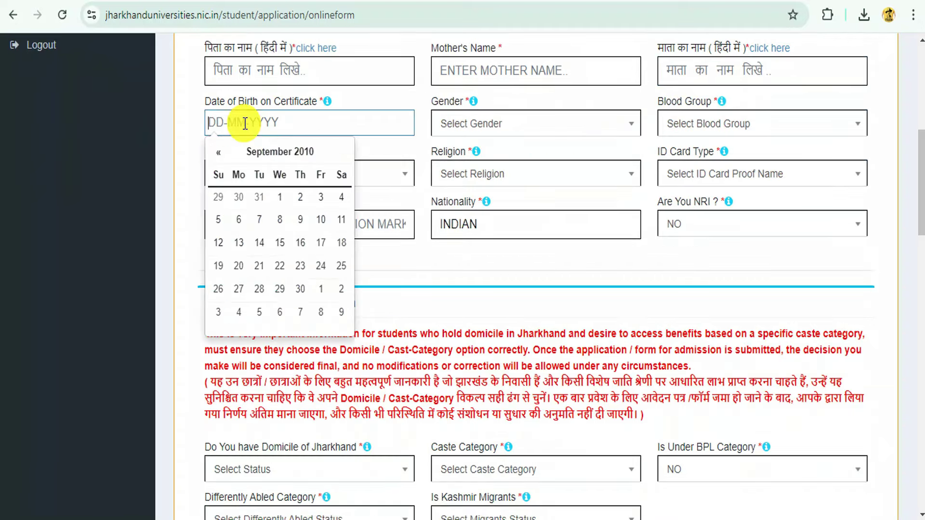
pyautogui.click(298, 153)
pyautogui.click(220, 153)
pyautogui.click(219, 152)
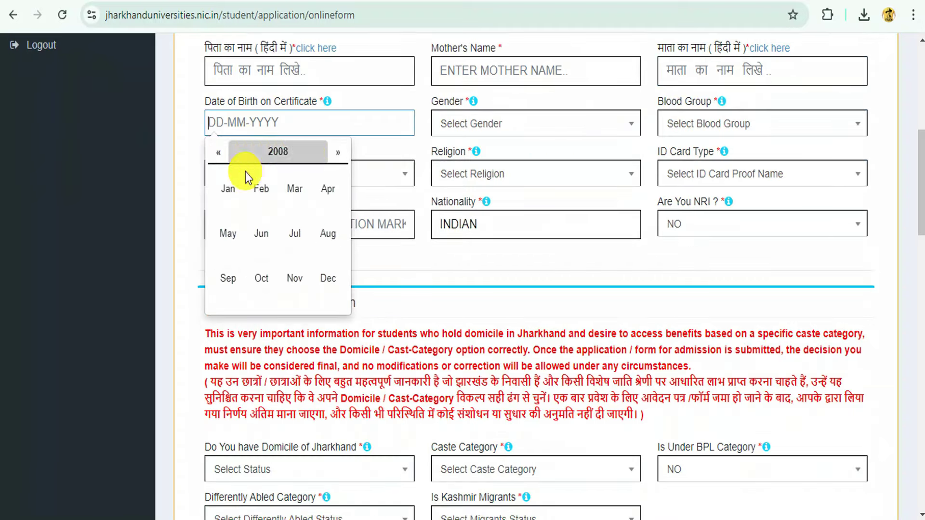
pyautogui.click(218, 153)
pyautogui.click(261, 188)
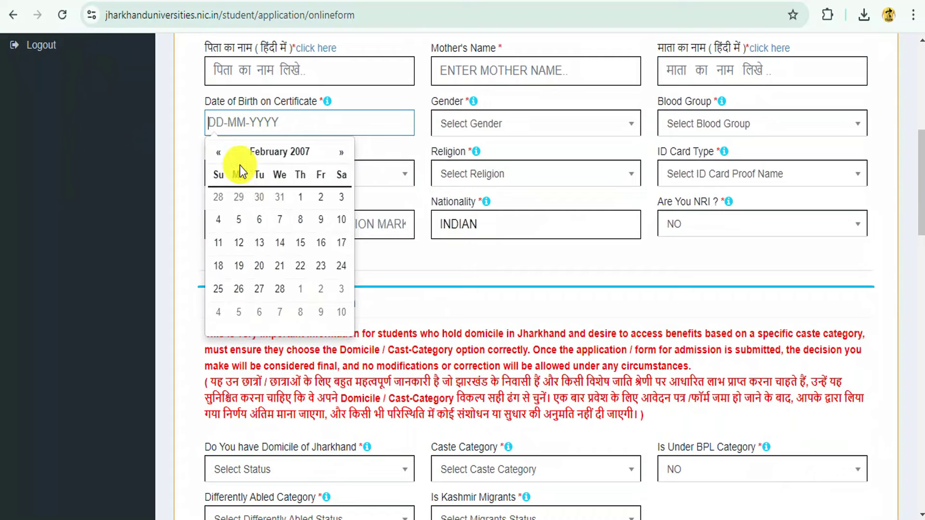
pyautogui.click(239, 219)
# - Set Gender to Male, Blood Group to A- and Marital Status to Un-Married
pyautogui.click(537, 124)
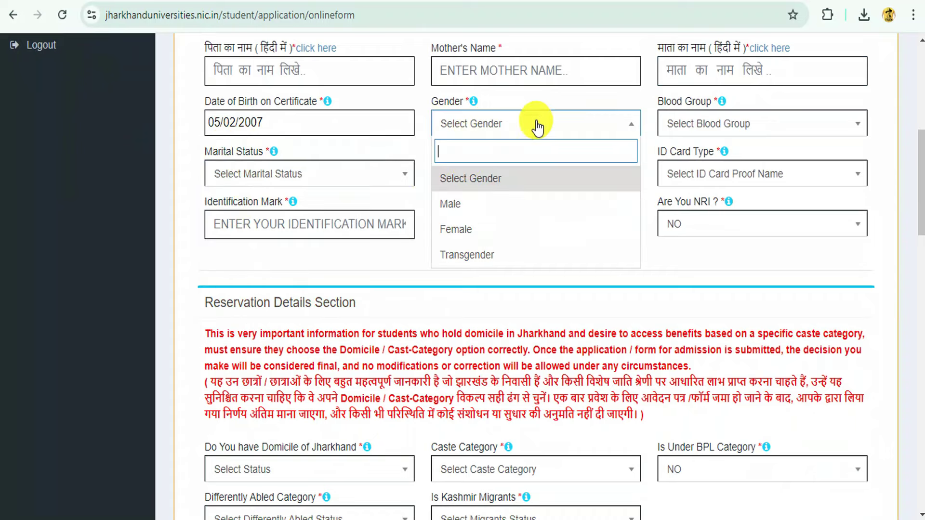
pyautogui.click(463, 205)
pyautogui.click(663, 127)
pyautogui.click(671, 223)
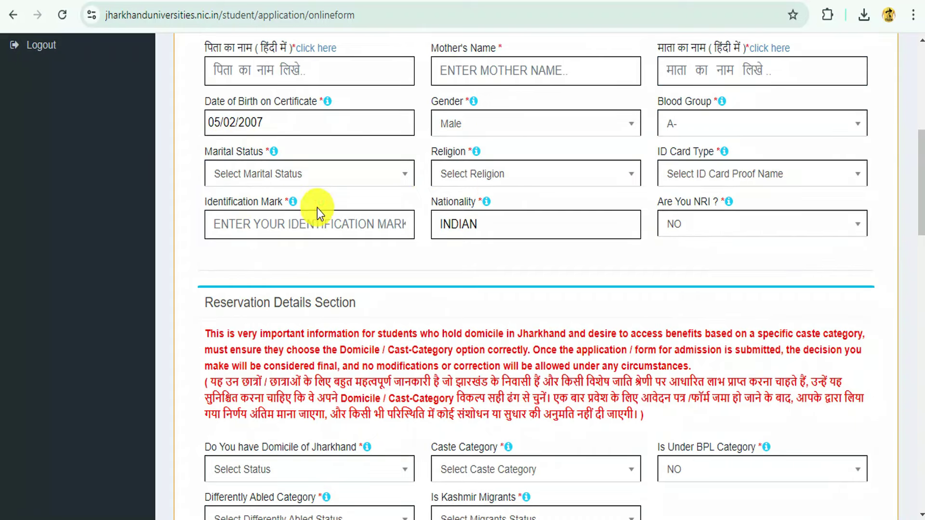
pyautogui.click(214, 178)
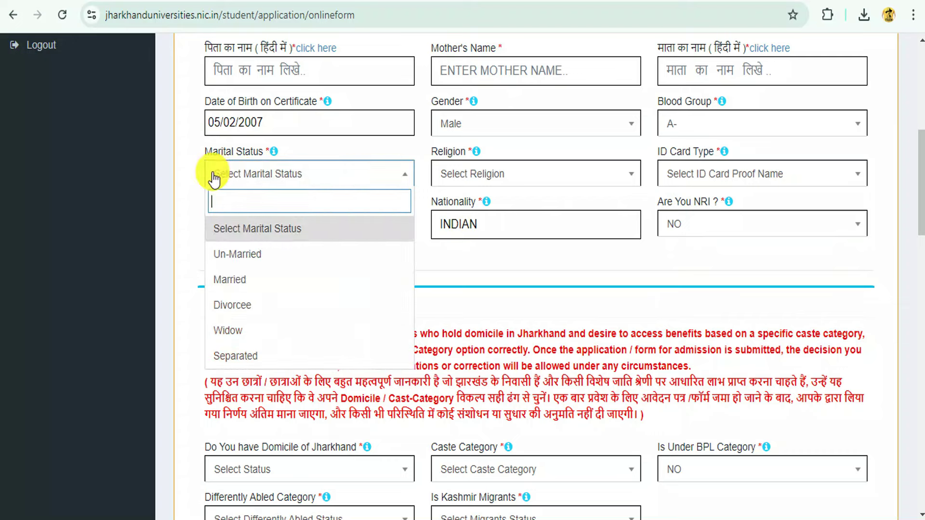
pyautogui.click(241, 255)
# - Set Religion to Hinduism and ID Card Type to OTHERS, revealing Other ID Card Type
pyautogui.click(475, 174)
pyautogui.click(459, 256)
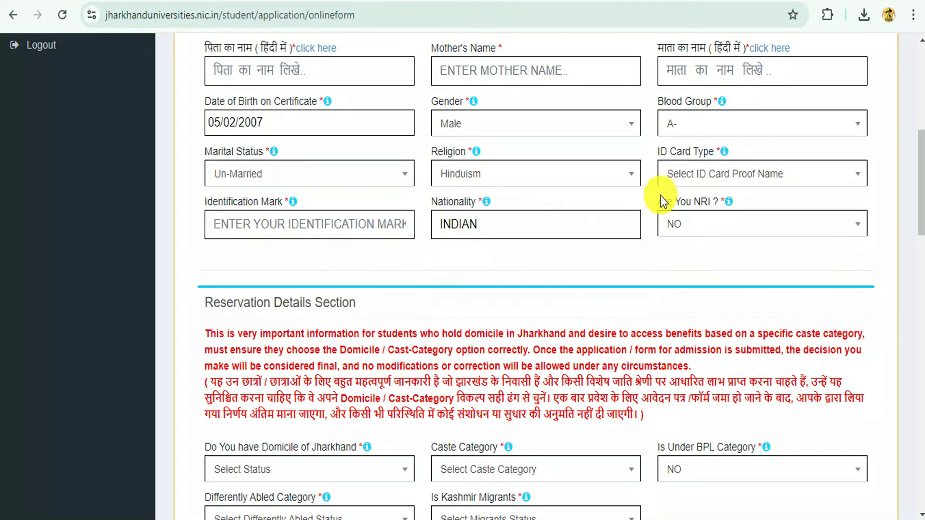
pyautogui.click(661, 173)
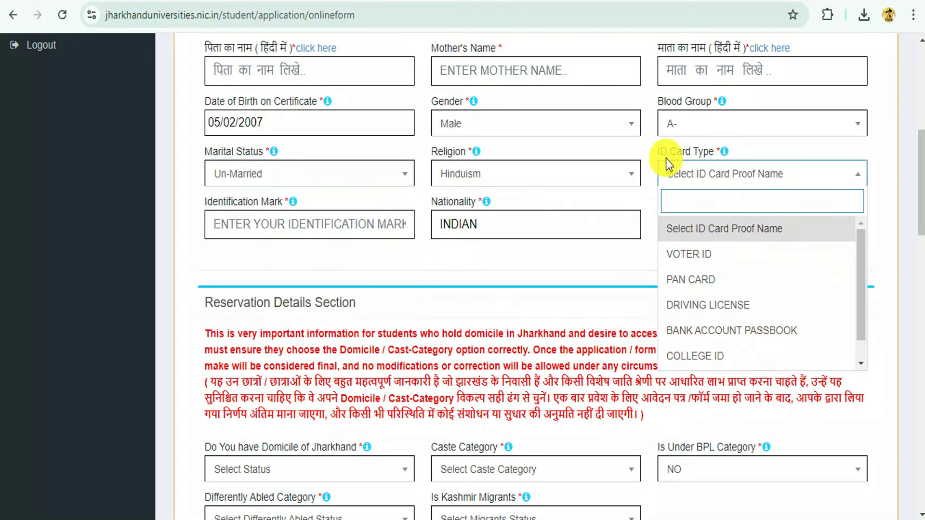
pyautogui.scroll(-1, 716, 289)
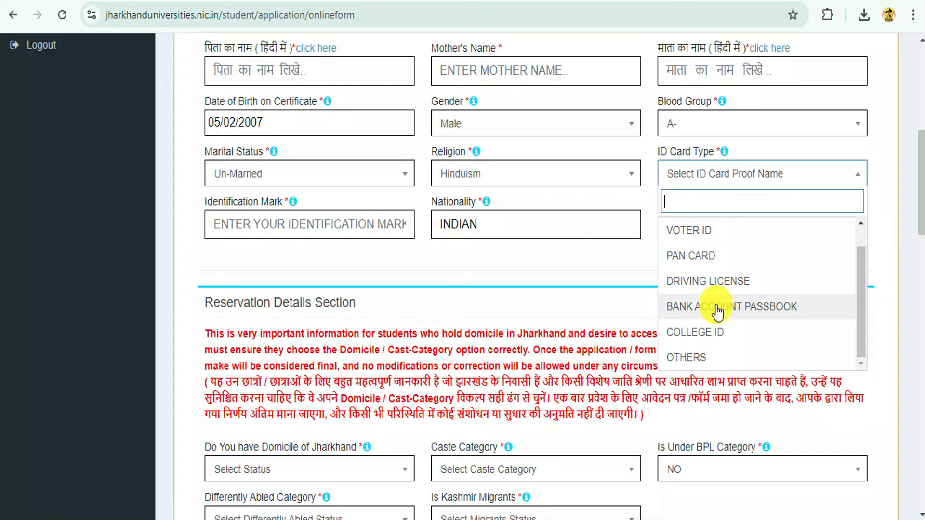
pyautogui.click(686, 361)
pyautogui.click(263, 232)
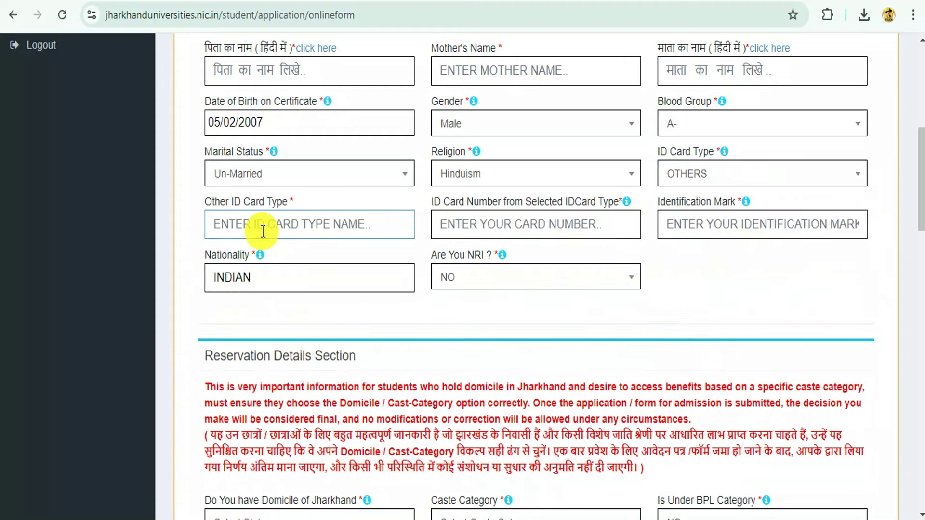
# - Enter AADHAR CARD as Other ID Card Type and the card number, keeping ID Card Type OTHERS
pyautogui.write('AADHAR')
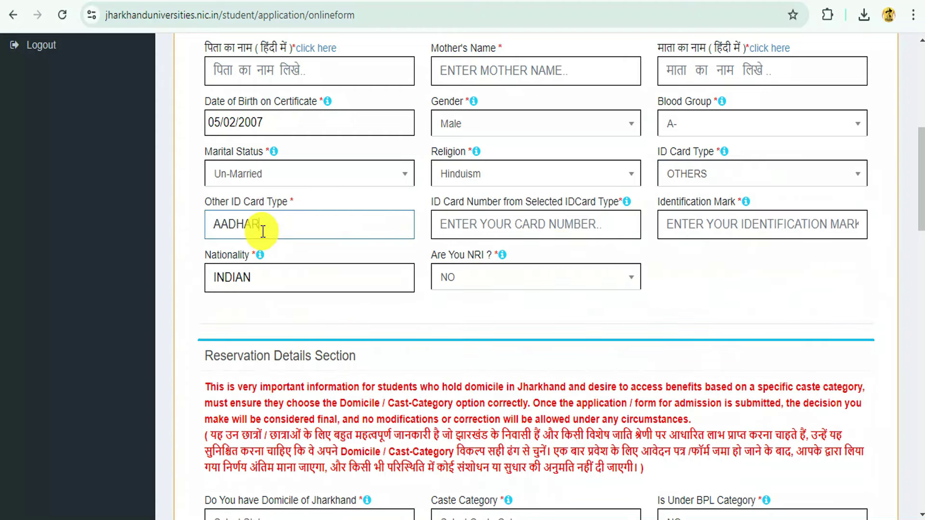
pyautogui.write('5545554545454574545')
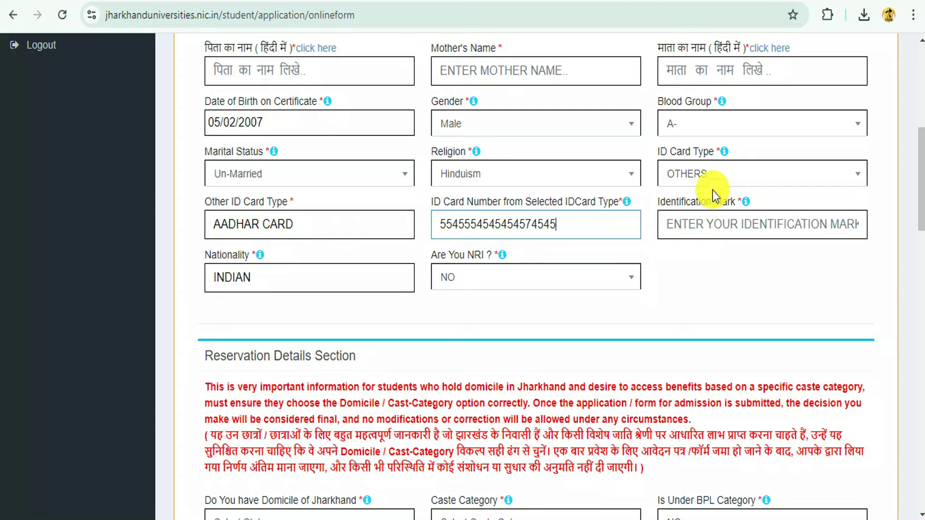
pyautogui.click(694, 173)
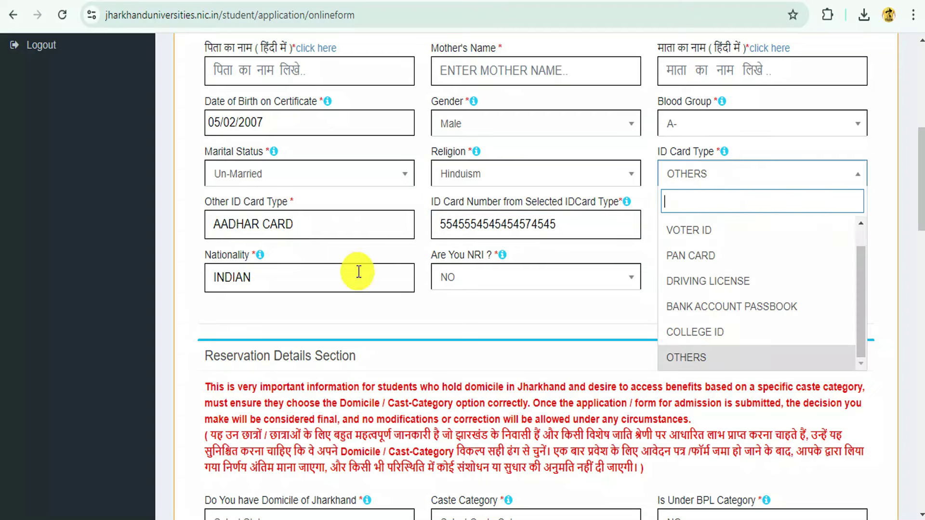
pyautogui.click(646, 206)
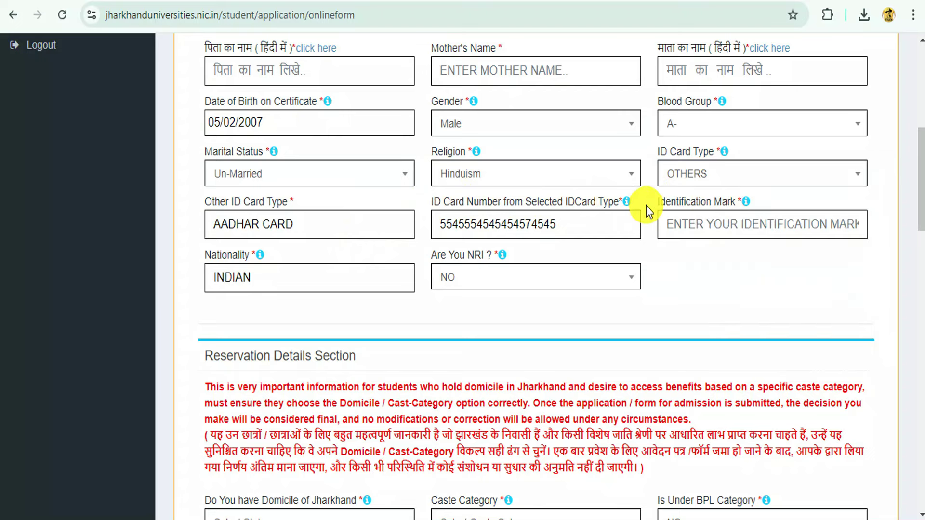
pyautogui.click(692, 222)
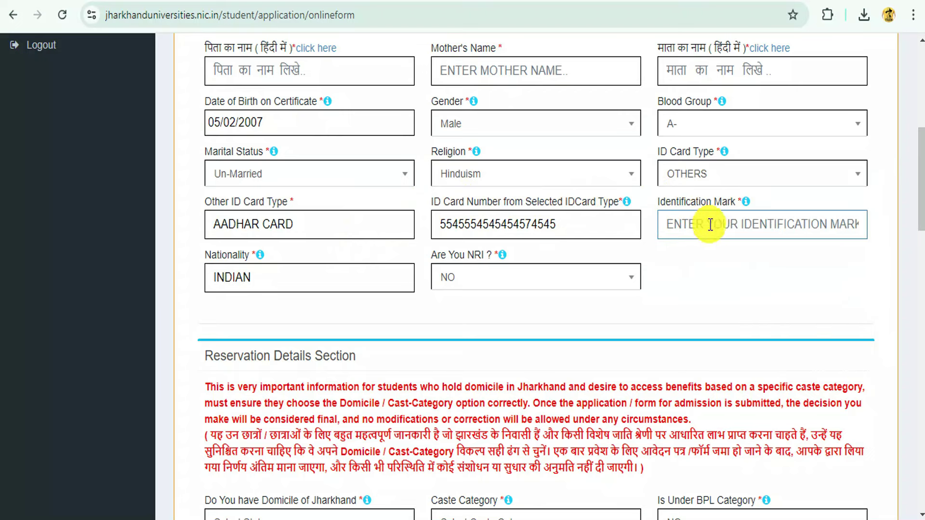
pyautogui.click(690, 270)
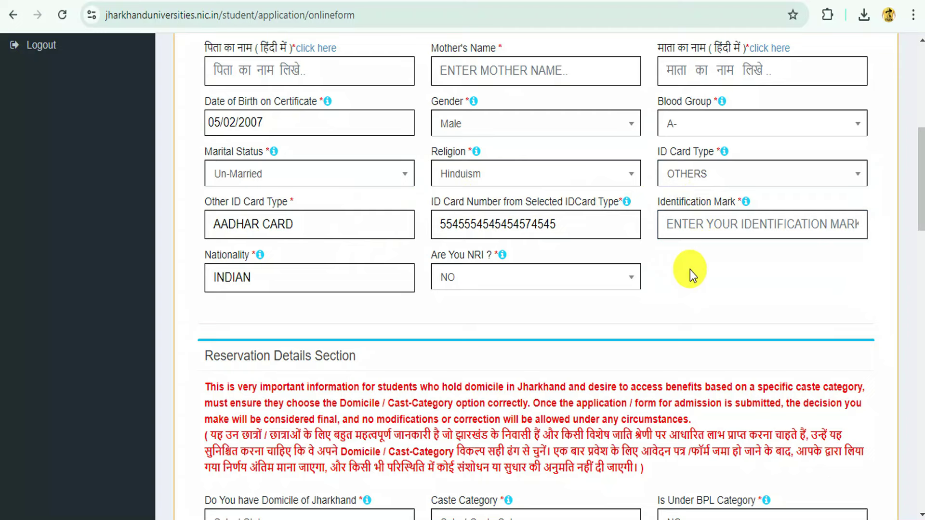
pyautogui.click(658, 221)
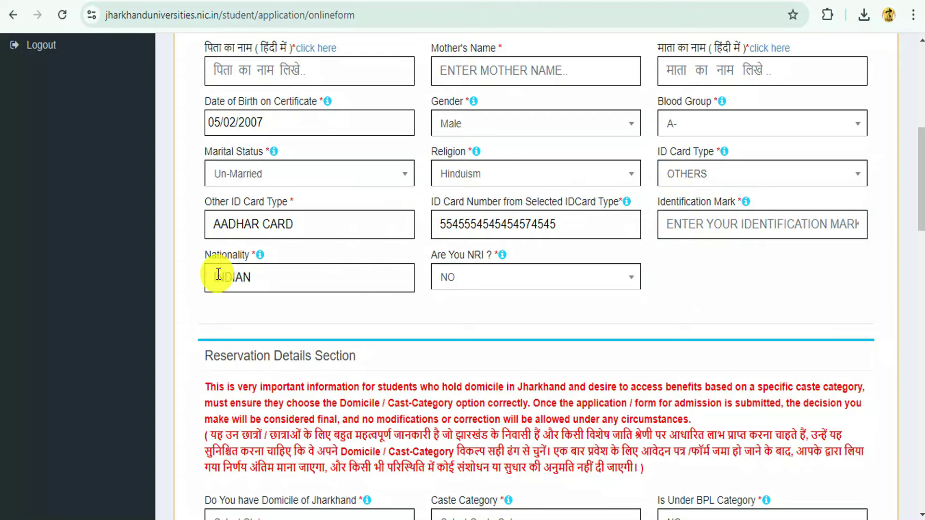
pyautogui.click(257, 278)
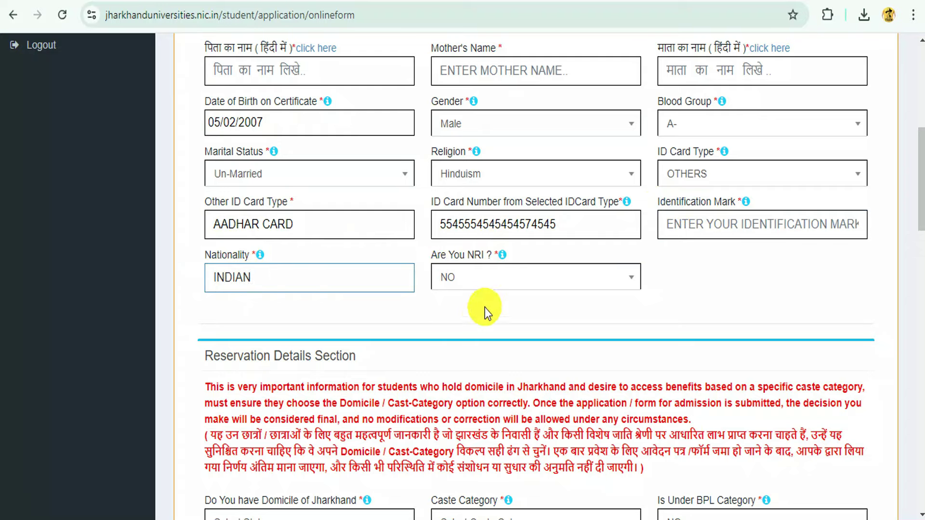
pyautogui.scroll(-5, 484, 307)
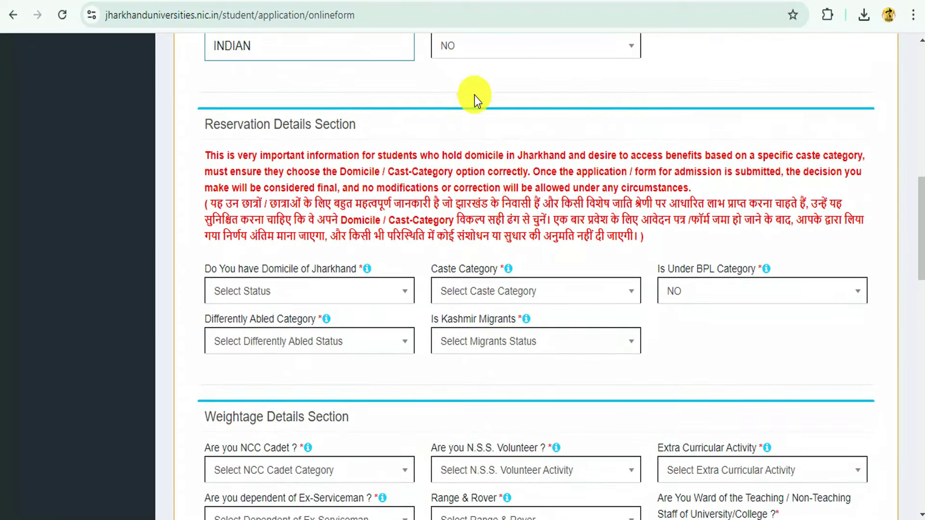
# - Set Jharkhand Domicile to YES and Caste Category to BCI
pyautogui.scroll(-3, 495, 213)
pyautogui.scroll(3, 274, 181)
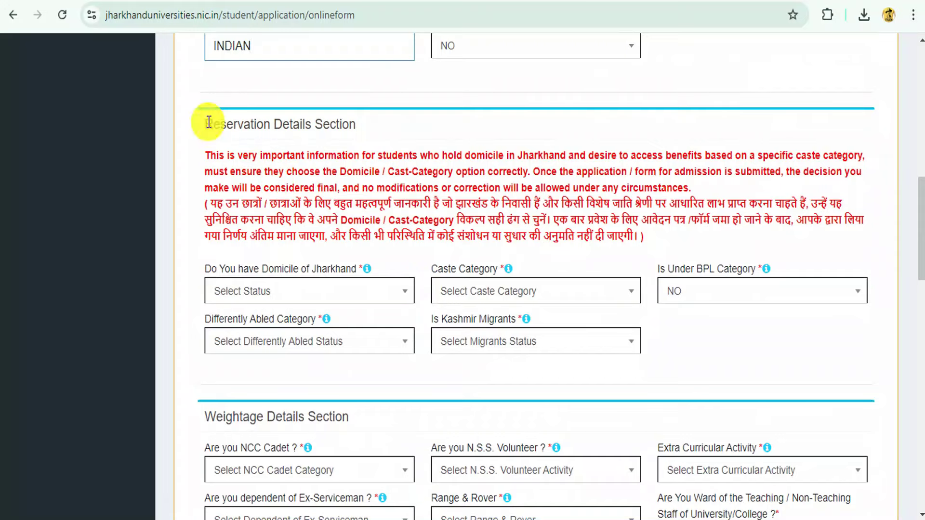
pyautogui.moveTo(208, 122); pyautogui.dragTo(424, 128)
pyautogui.click(430, 129)
pyautogui.scroll(-3, 424, 129)
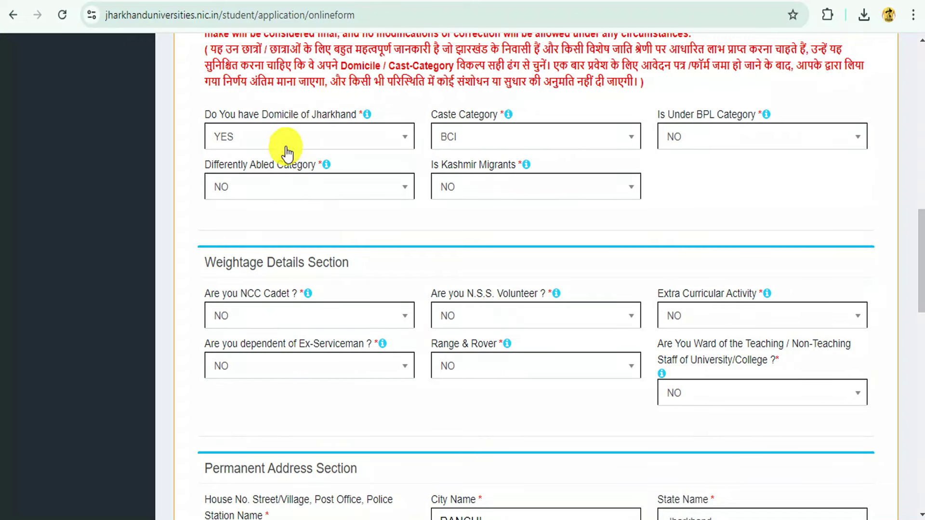
pyautogui.click(229, 139)
pyautogui.click(224, 241)
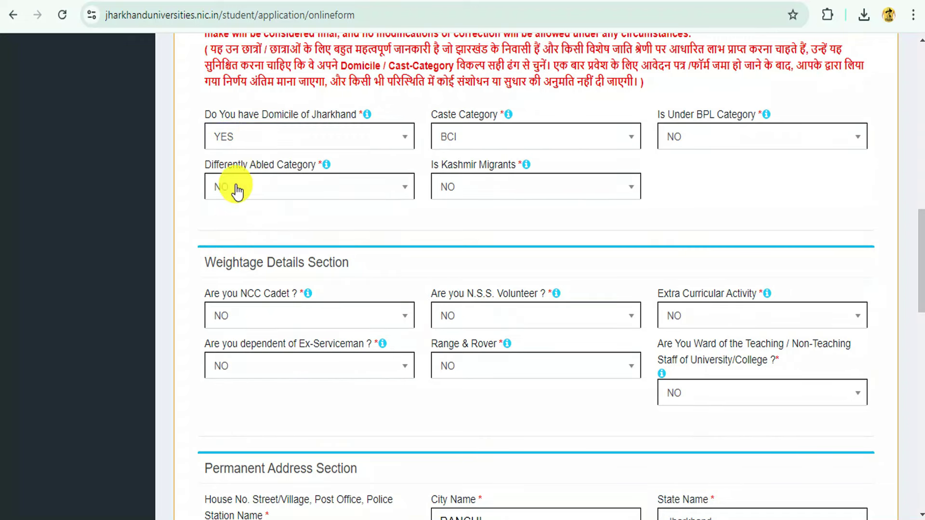
pyautogui.click(244, 143)
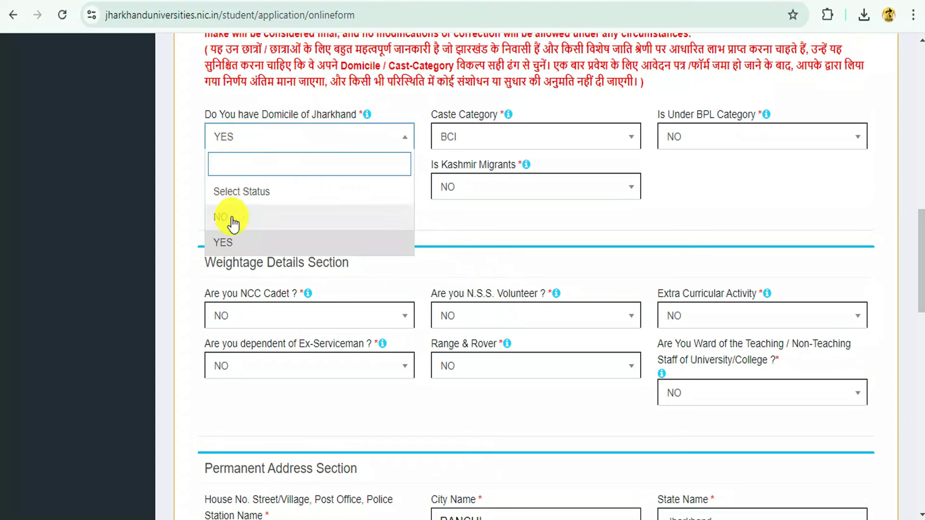
pyautogui.click(486, 153)
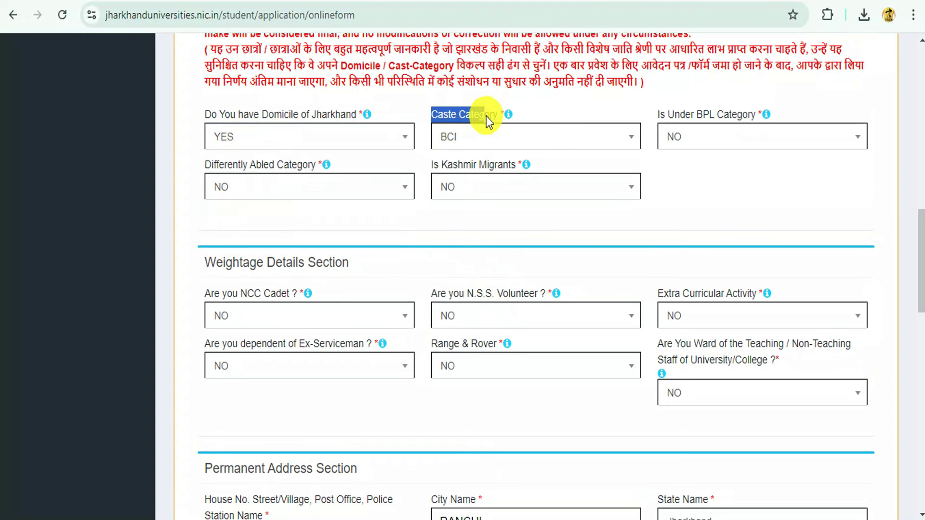
pyautogui.click(484, 139)
pyautogui.click(484, 139)
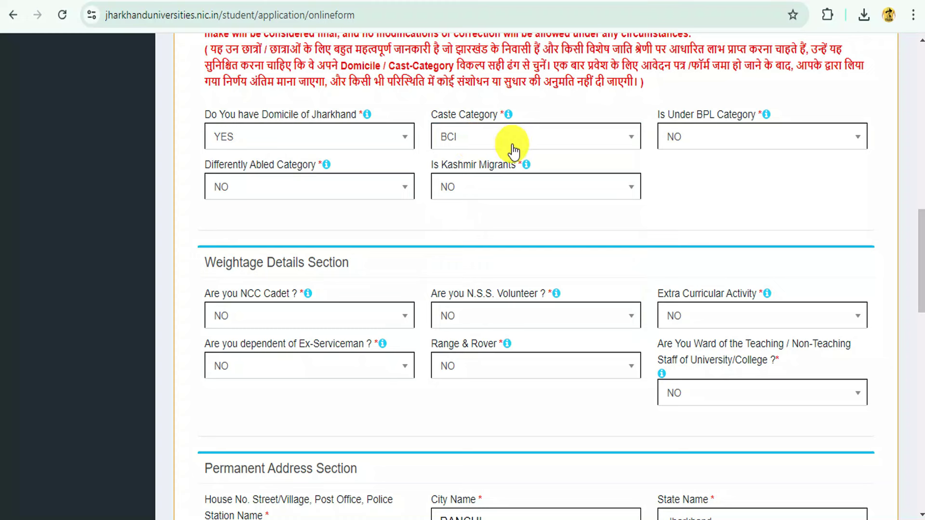
pyautogui.click(507, 139)
pyautogui.click(451, 296)
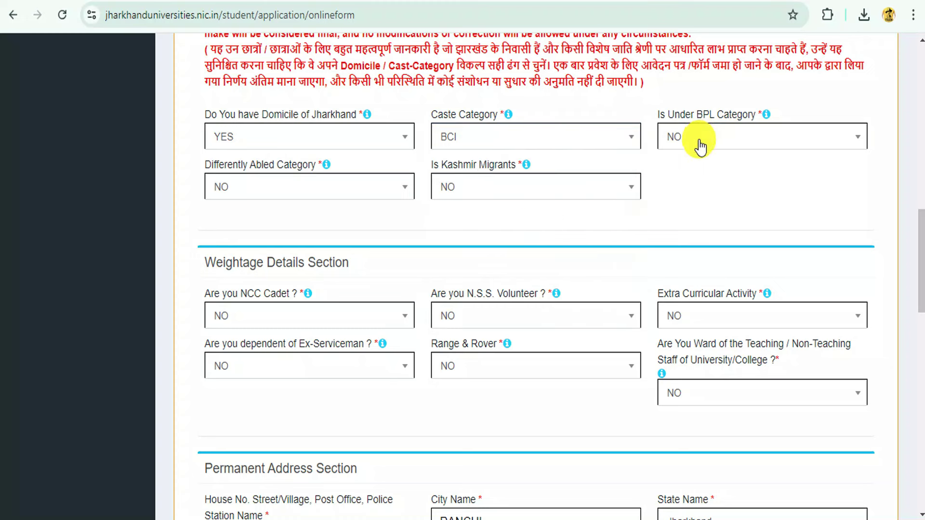
# - Answer NO for BPL, Differently Abled and Kashmir Migrants
pyautogui.click(702, 144)
pyautogui.click(687, 223)
pyautogui.click(301, 183)
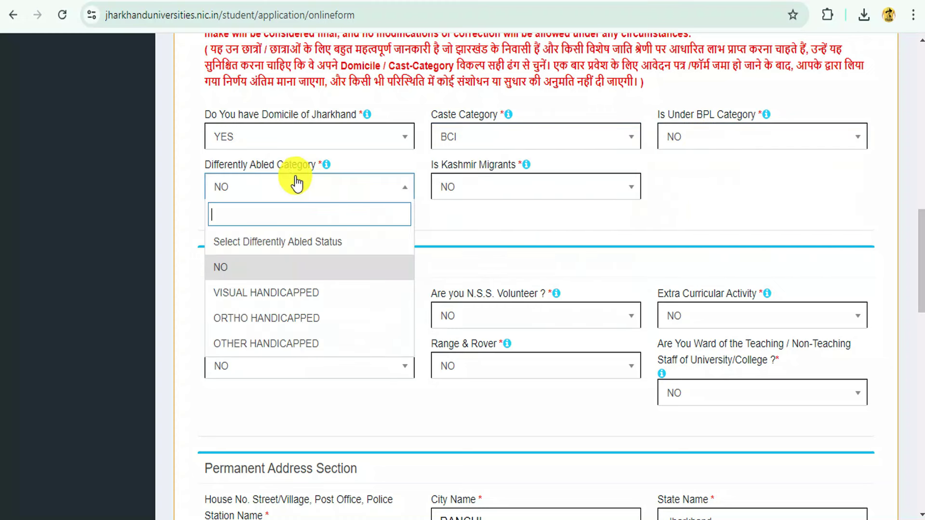
pyautogui.click(230, 269)
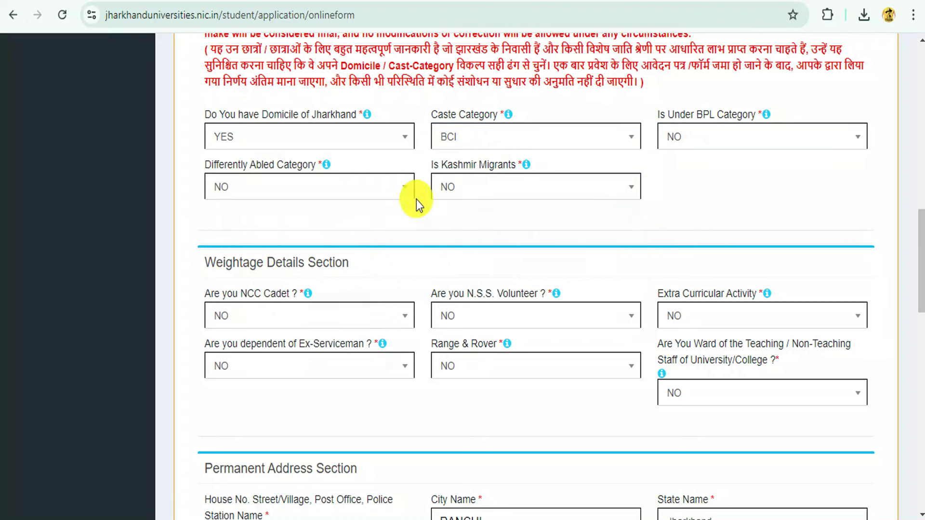
pyautogui.click(463, 192)
pyautogui.click(446, 268)
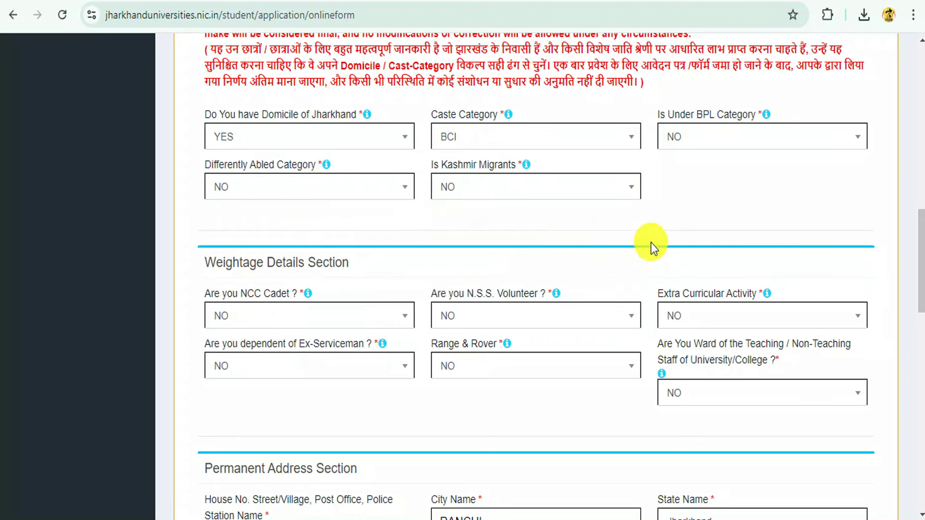
pyautogui.scroll(-3, 530, 173)
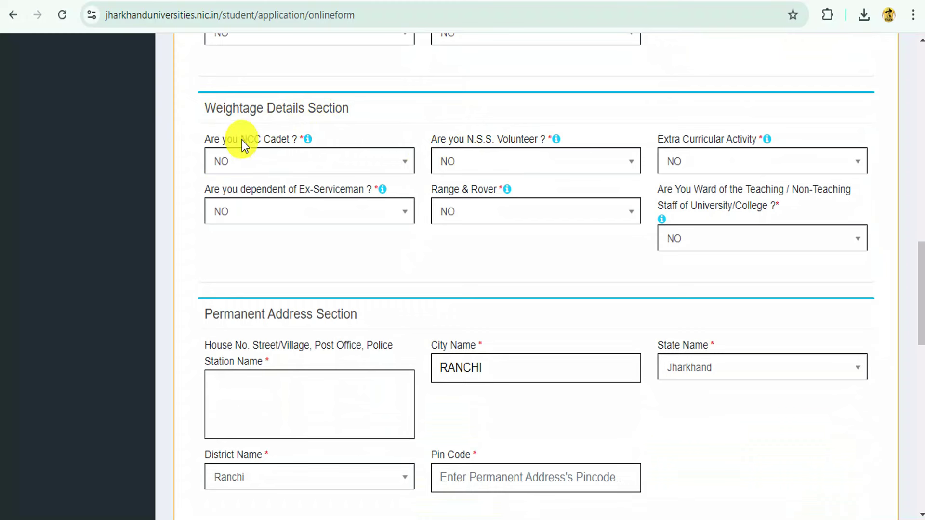
pyautogui.click(258, 150)
pyautogui.click(234, 238)
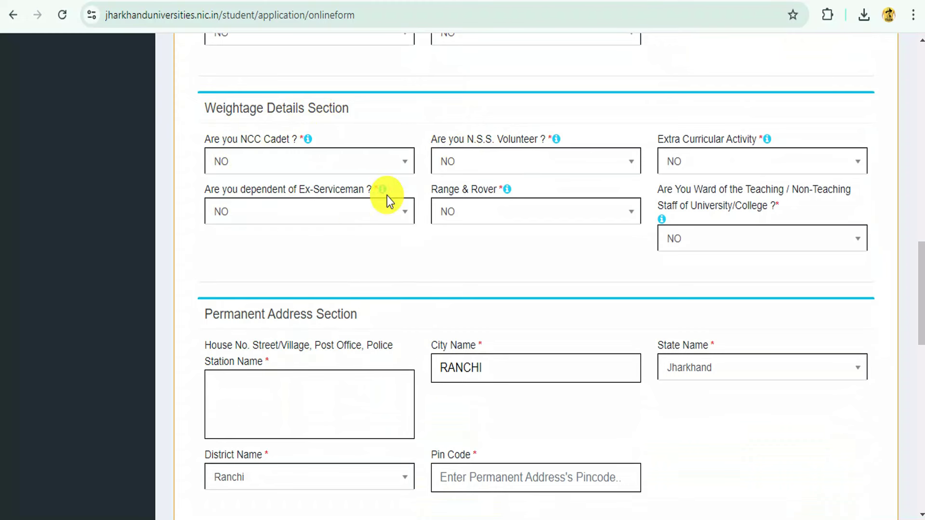
pyautogui.click(486, 166)
pyautogui.click(467, 249)
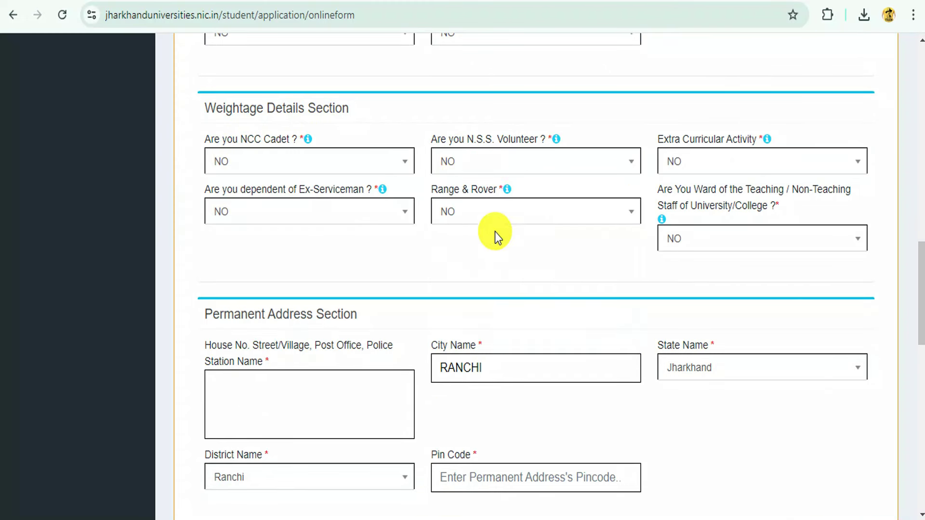
pyautogui.click(704, 169)
pyautogui.click(687, 243)
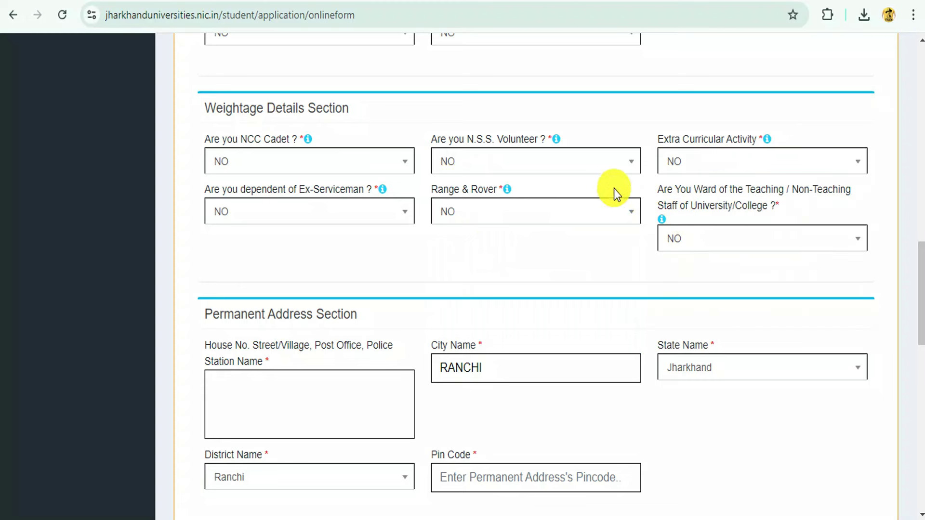
pyautogui.click(272, 217)
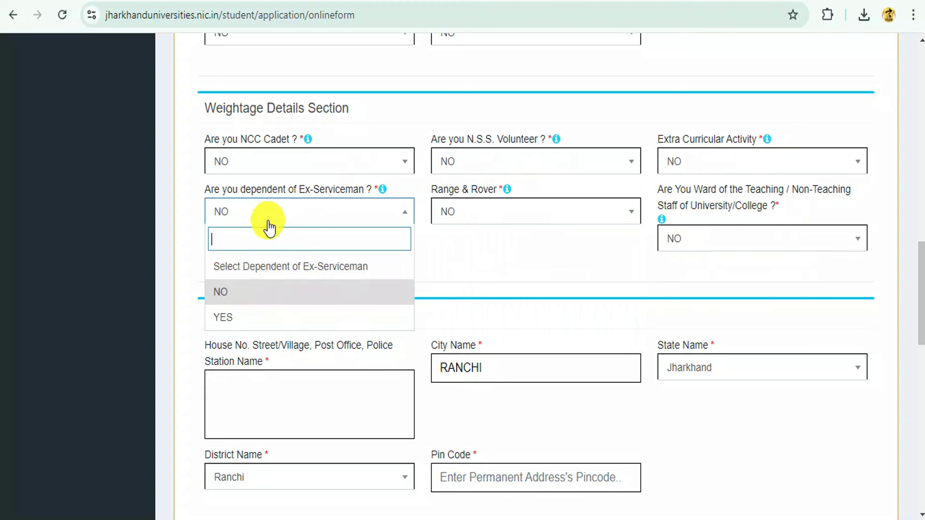
pyautogui.click(228, 290)
pyautogui.click(467, 216)
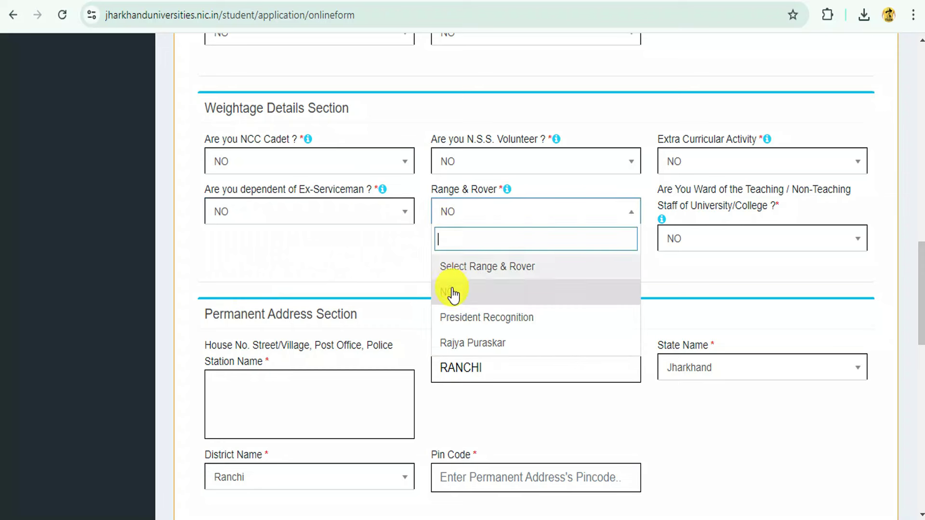
pyautogui.click(453, 292)
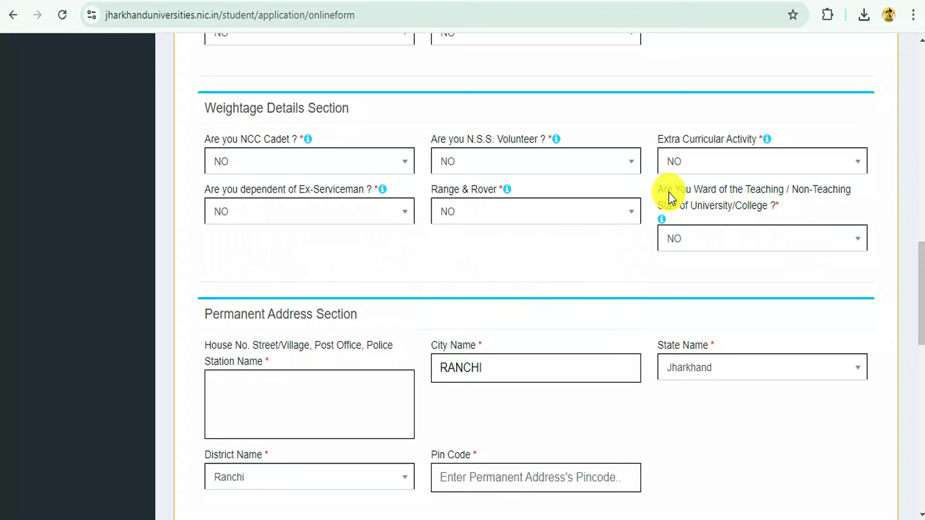
pyautogui.moveTo(669, 193); pyautogui.dragTo(812, 208)
pyautogui.click(812, 209)
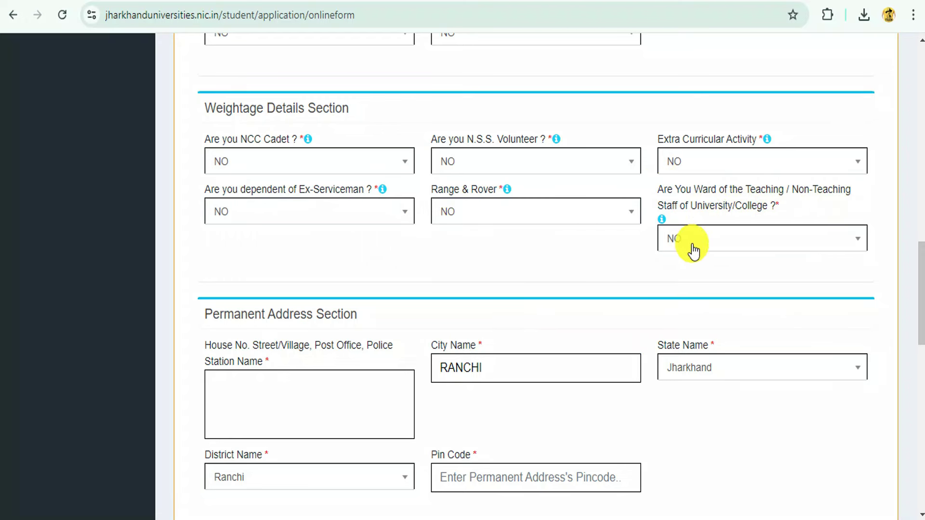
pyautogui.scroll(-3, 403, 214)
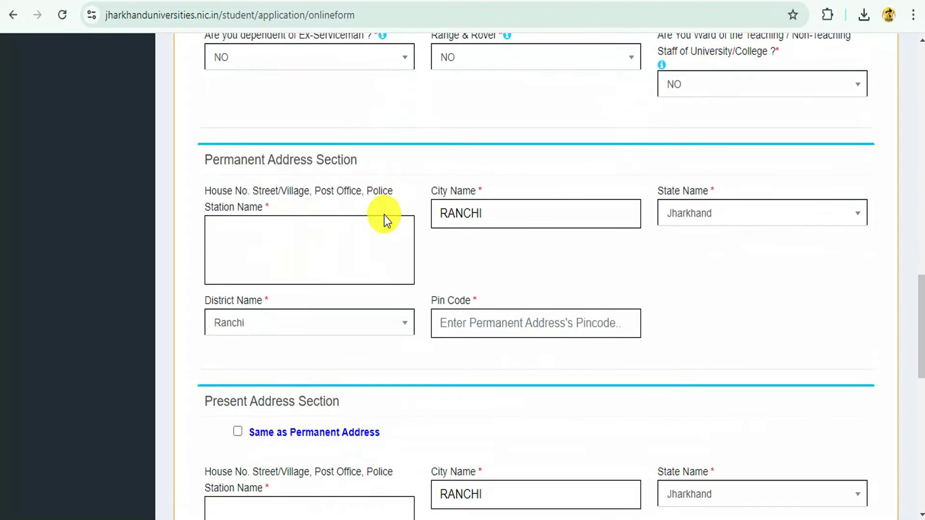
# - Enter the permanent house and street address with village, post office and police station
pyautogui.click(383, 216)
pyautogui.moveTo(206, 160); pyautogui.dragTo(357, 163)
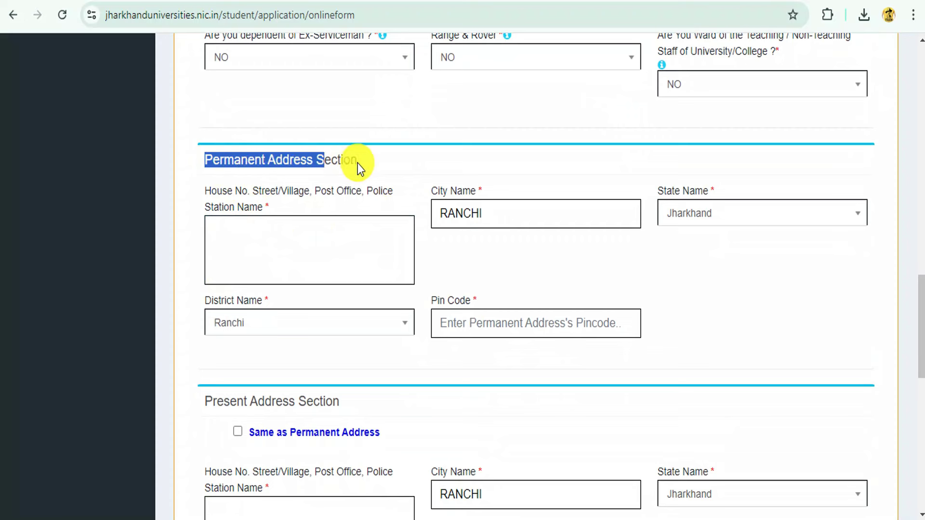
pyautogui.click(359, 163)
pyautogui.scroll(-2, 264, 221)
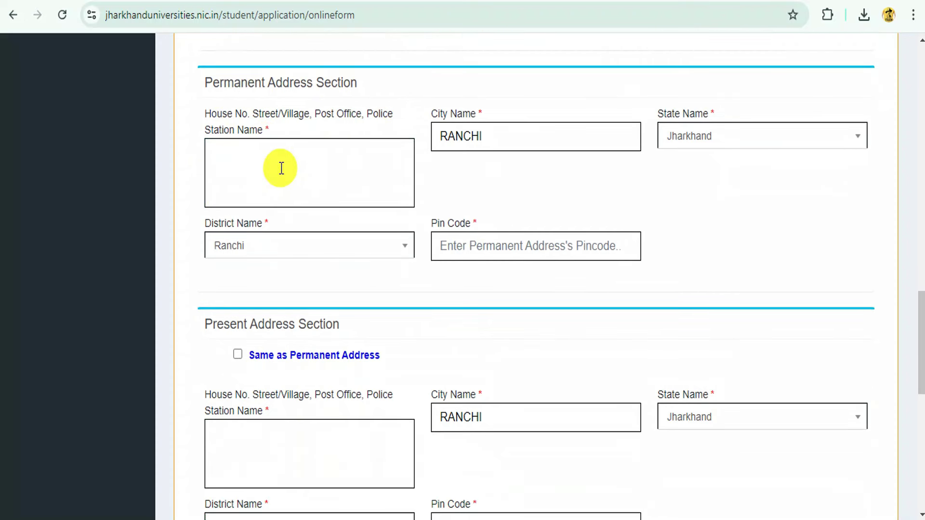
pyautogui.click(283, 157)
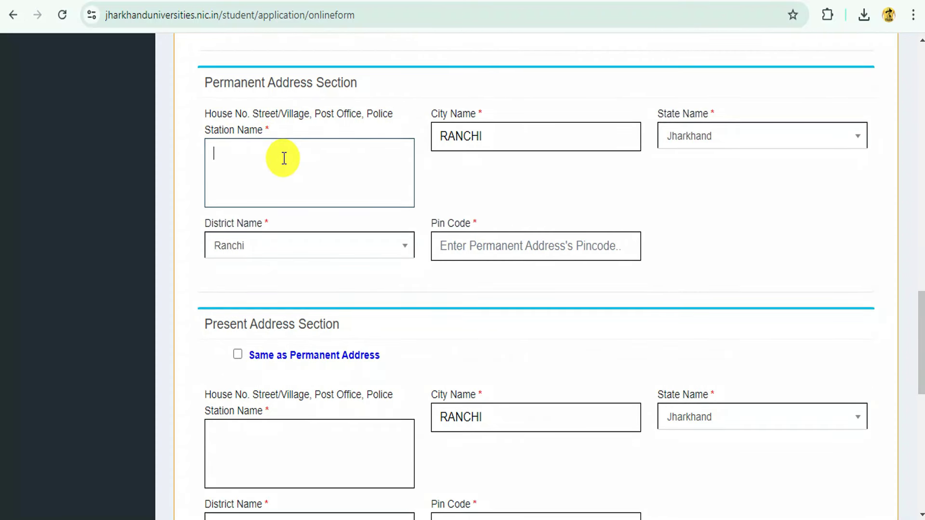
pyautogui.doubleClick(328, 117)
pyautogui.click(309, 153)
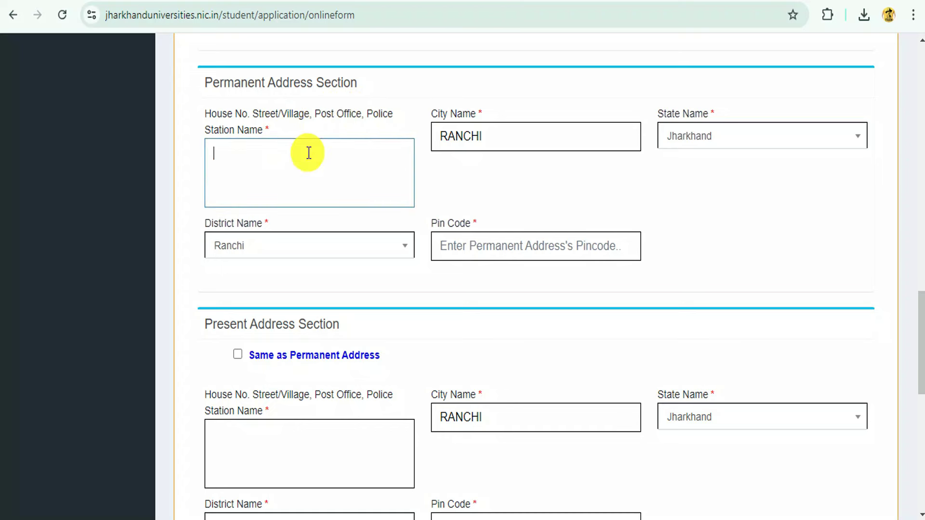
pyautogui.click(244, 150)
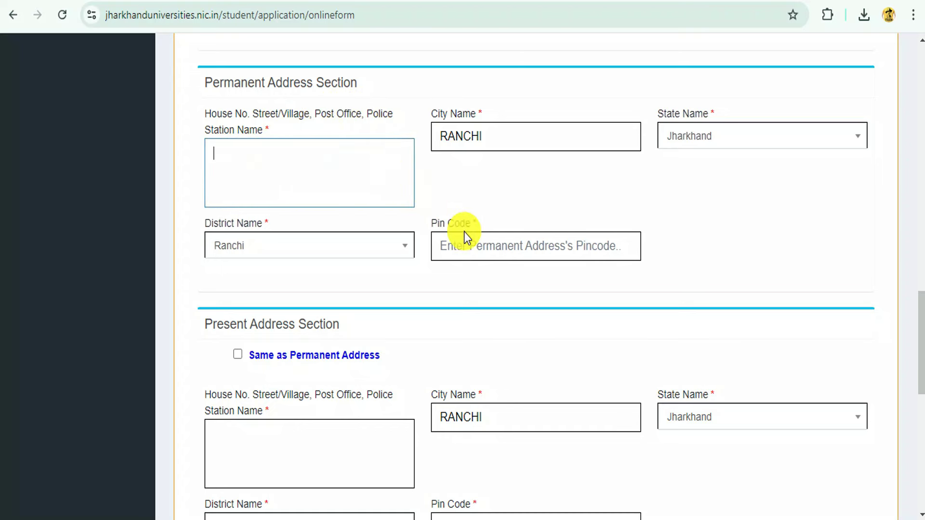
pyautogui.write('VILL GJHFGH PO VGHFGH PS JHGHF')
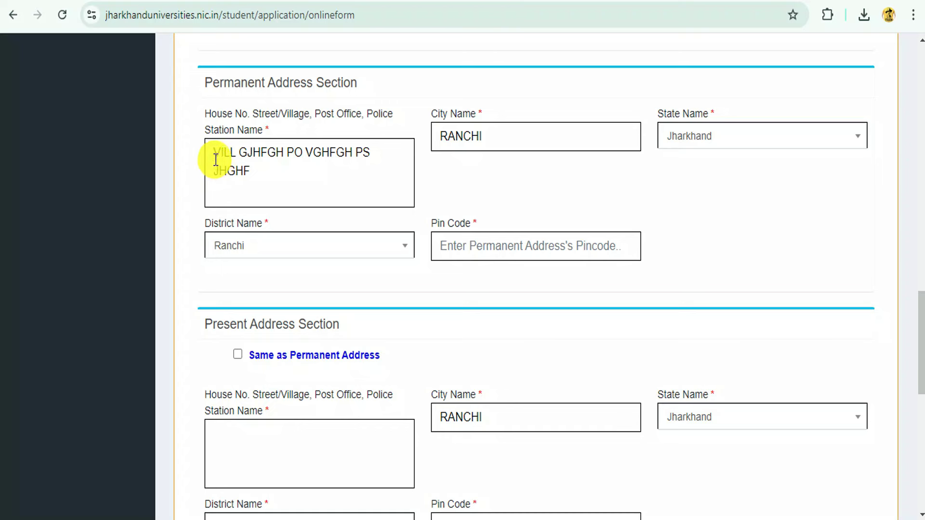
pyautogui.moveTo(215, 159); pyautogui.dragTo(246, 153)
pyautogui.click(242, 162)
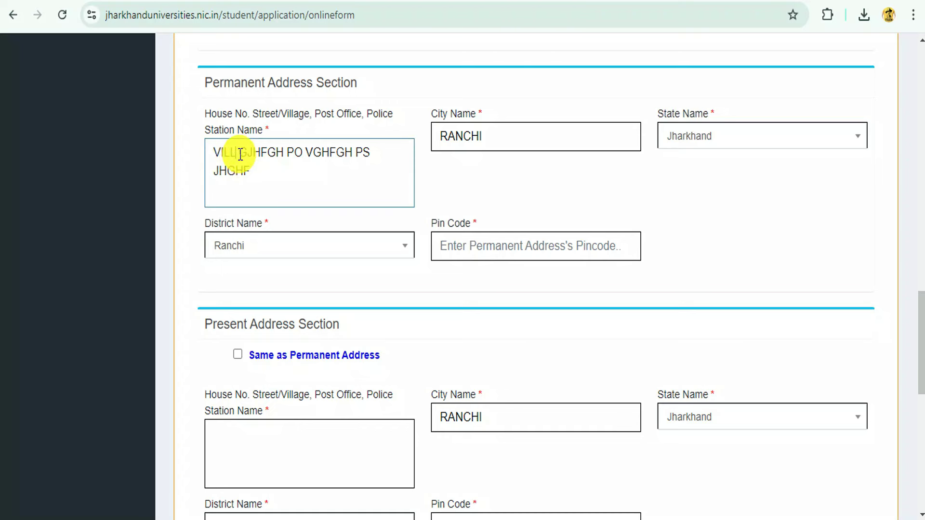
pyautogui.doubleClick(238, 157)
pyautogui.moveTo(238, 157); pyautogui.dragTo(285, 158)
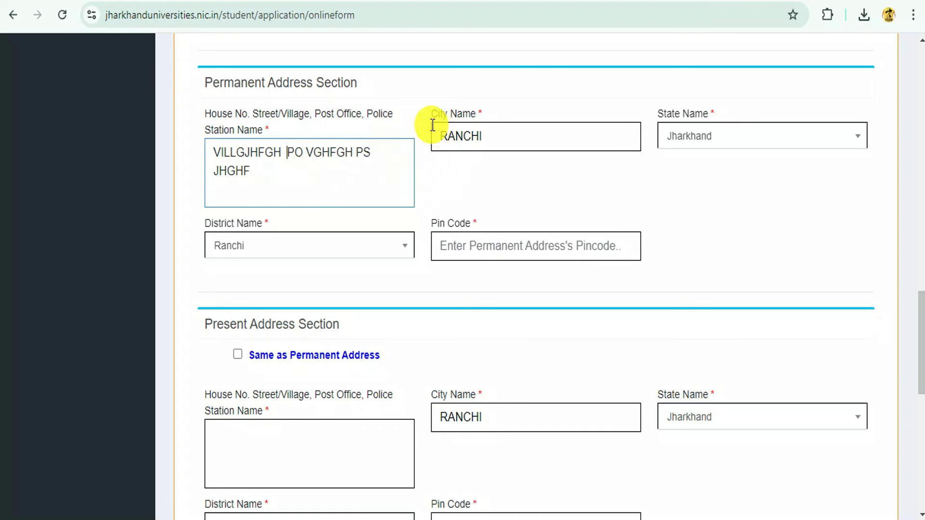
# - Set city EAST SINGHBHUM, district Purbi Singhbhum and pin code, then copy to present address
pyautogui.moveTo(436, 134); pyautogui.dragTo(408, 140)
pyautogui.click(510, 144)
pyautogui.write('EAST SING')
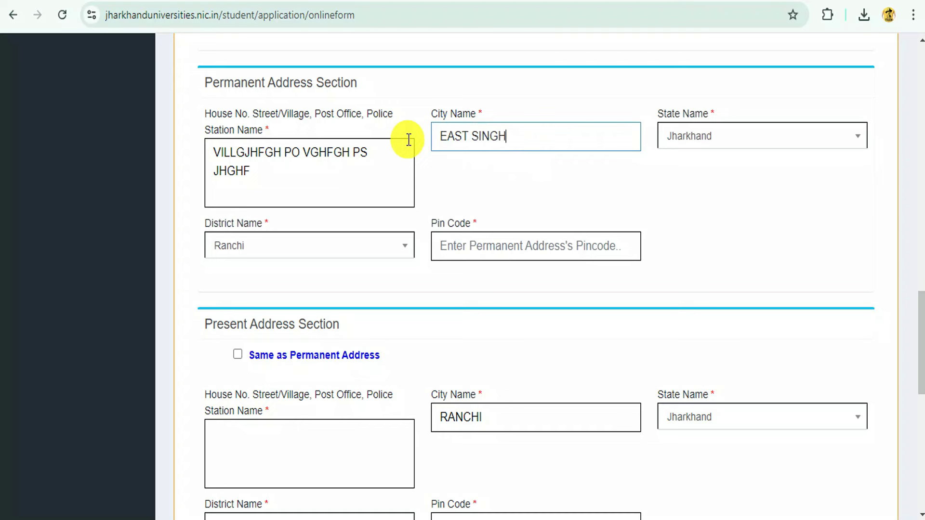
pyautogui.write('HBHUM')
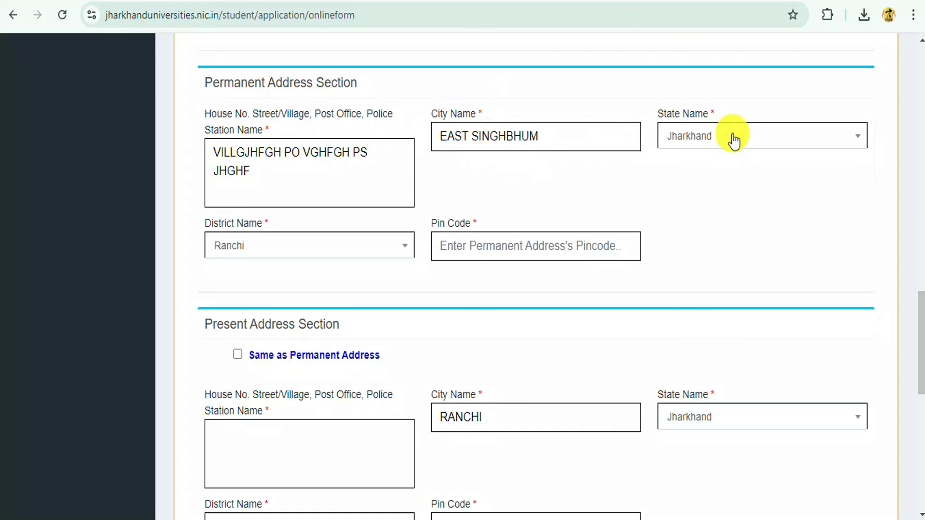
pyautogui.click(297, 248)
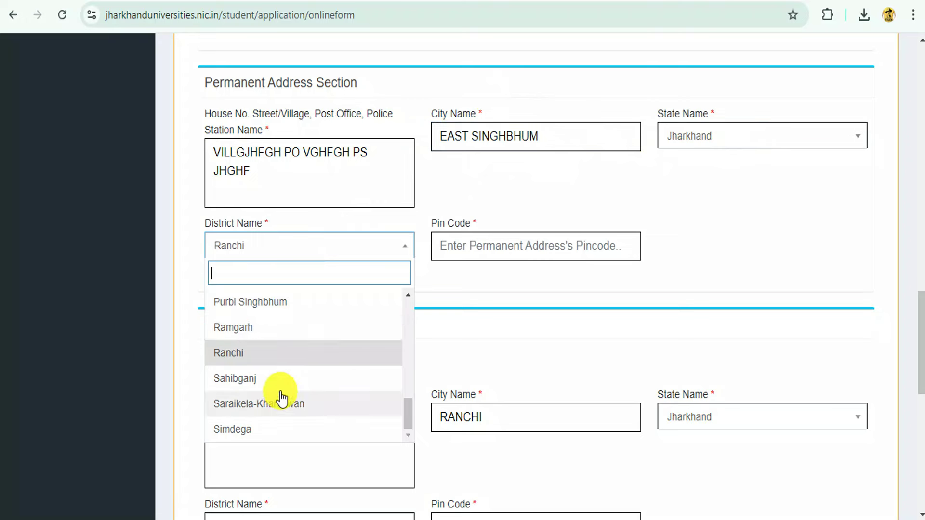
pyautogui.click(264, 303)
pyautogui.click(521, 253)
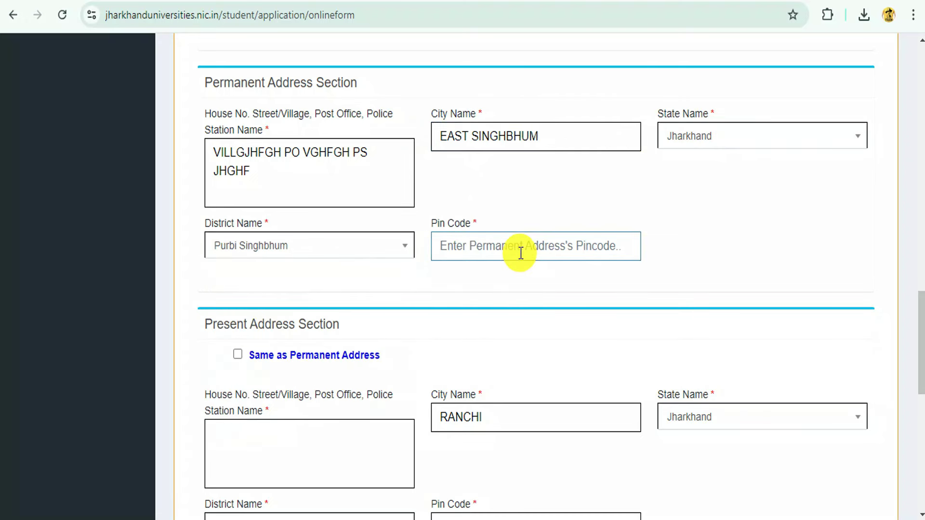
pyautogui.write('832303')
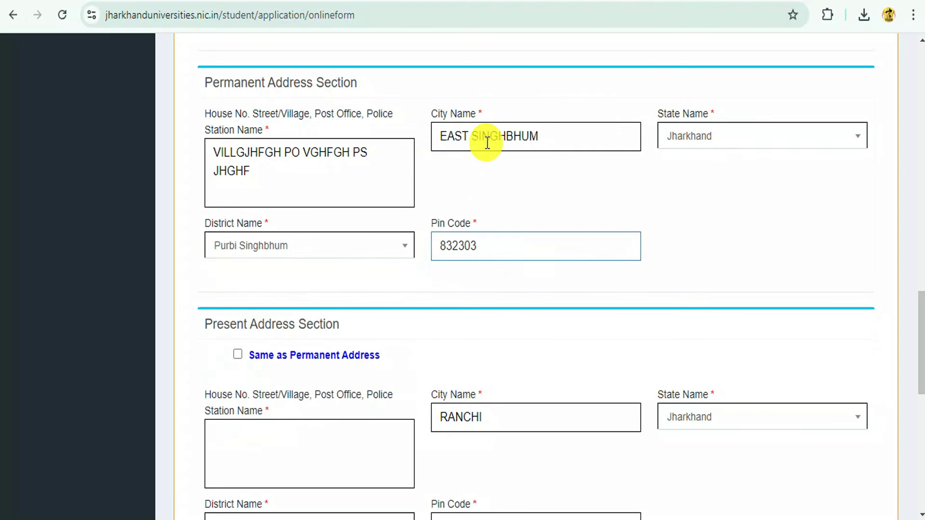
pyautogui.scroll(-2, 371, 146)
pyautogui.scroll(2, 371, 146)
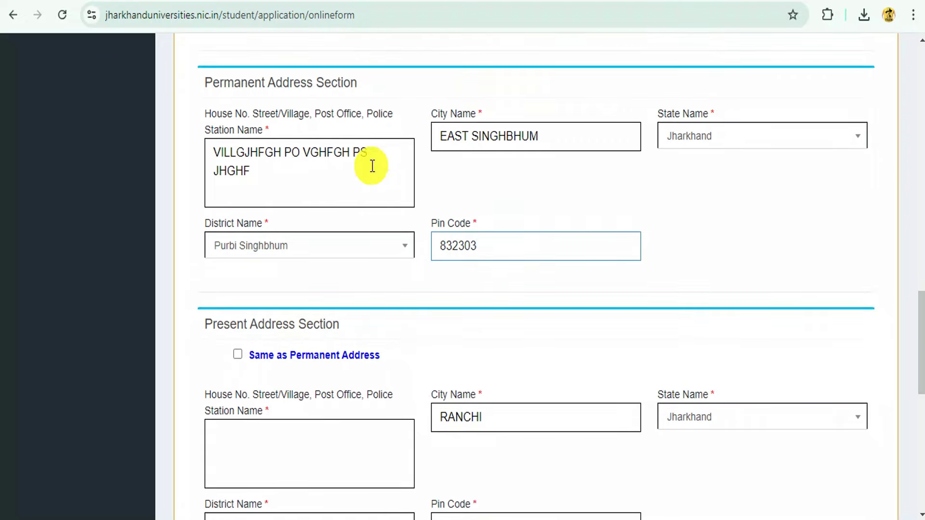
pyautogui.click(238, 356)
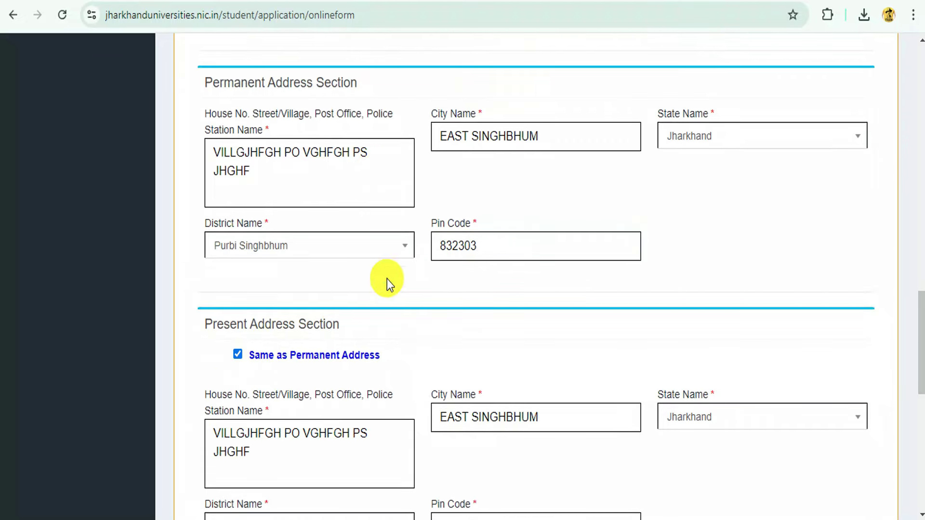
pyautogui.scroll(-3, 386, 277)
# - Upload the profile photo and crop it in the Crop Image dialog
pyautogui.scroll(5, 381, 269)
pyautogui.scroll(-8, 383, 279)
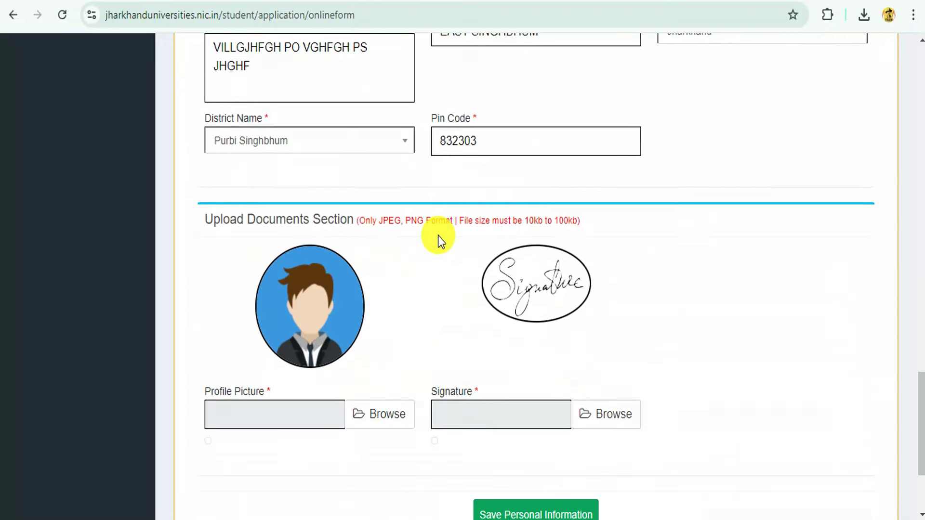
pyautogui.scroll(-3, 442, 236)
pyautogui.scroll(3, 444, 227)
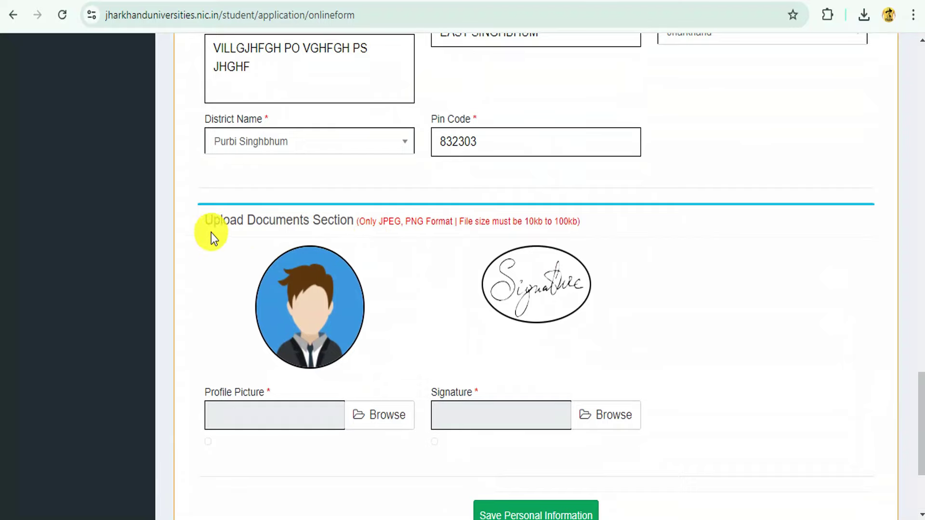
pyautogui.scroll(-3, 473, 246)
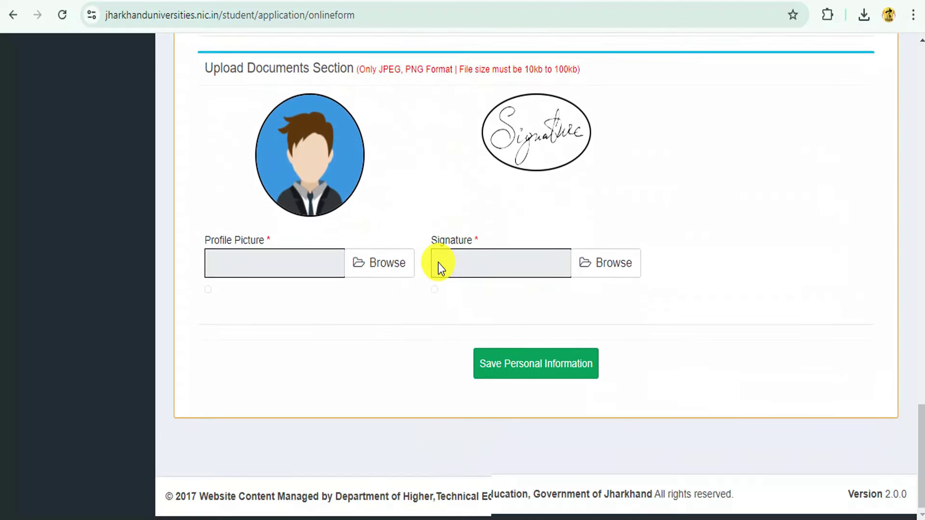
pyautogui.click(395, 259)
pyautogui.click(273, 226)
pyautogui.click(338, 335)
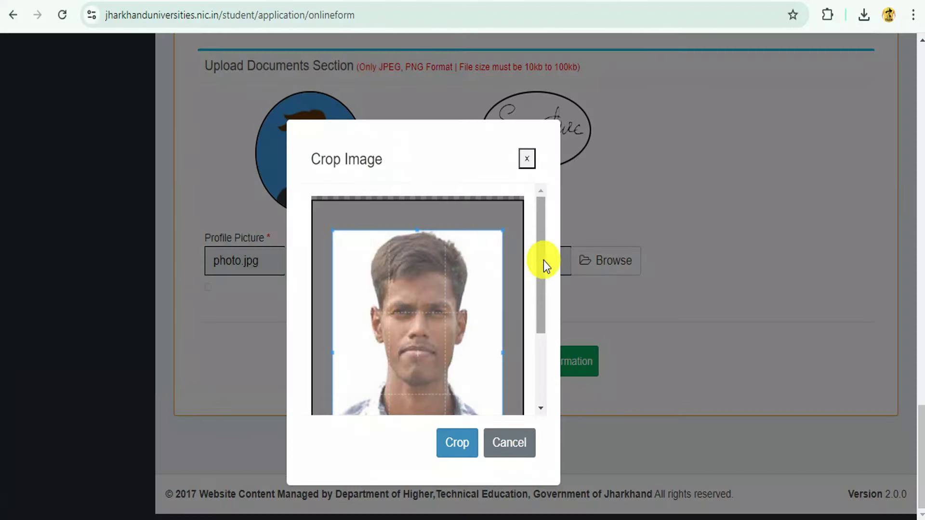
pyautogui.moveTo(451, 265); pyautogui.dragTo(445, 275)
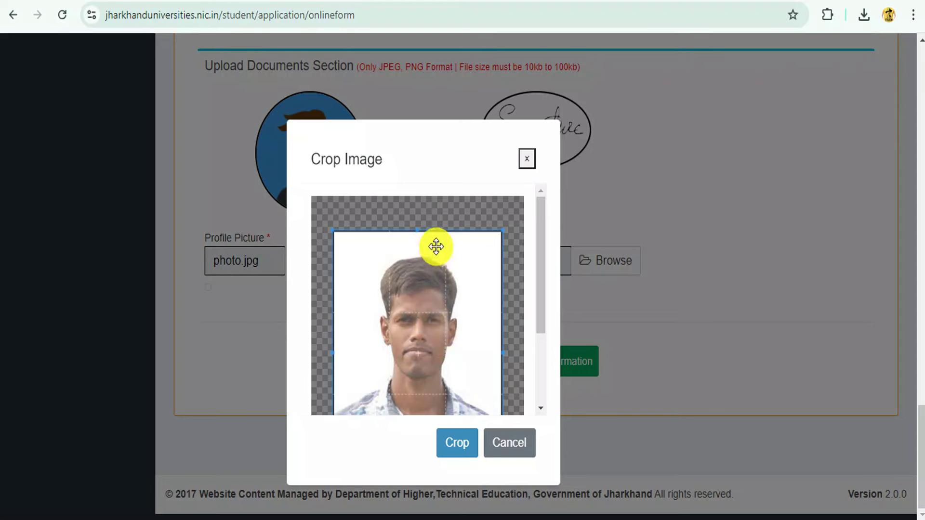
pyautogui.moveTo(541, 247); pyautogui.dragTo(541, 303)
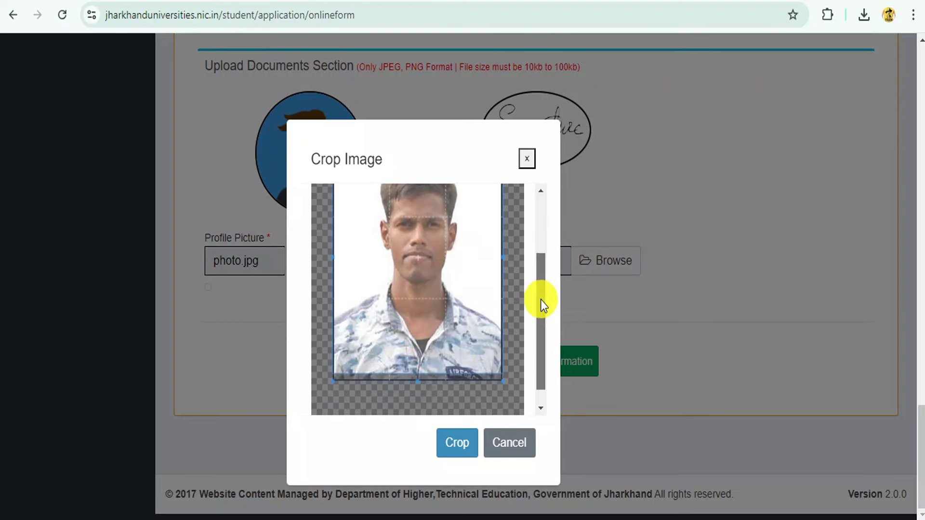
pyautogui.click(458, 442)
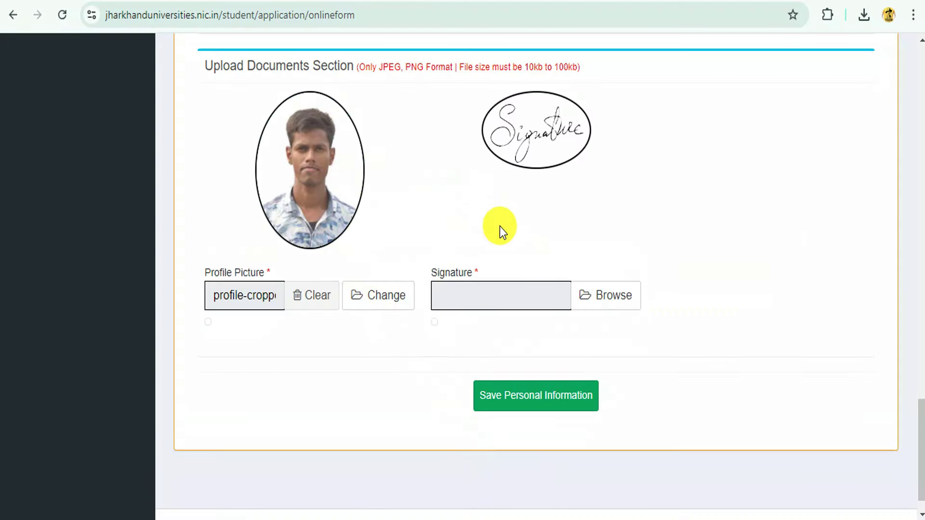
pyautogui.scroll(2, 439, 152)
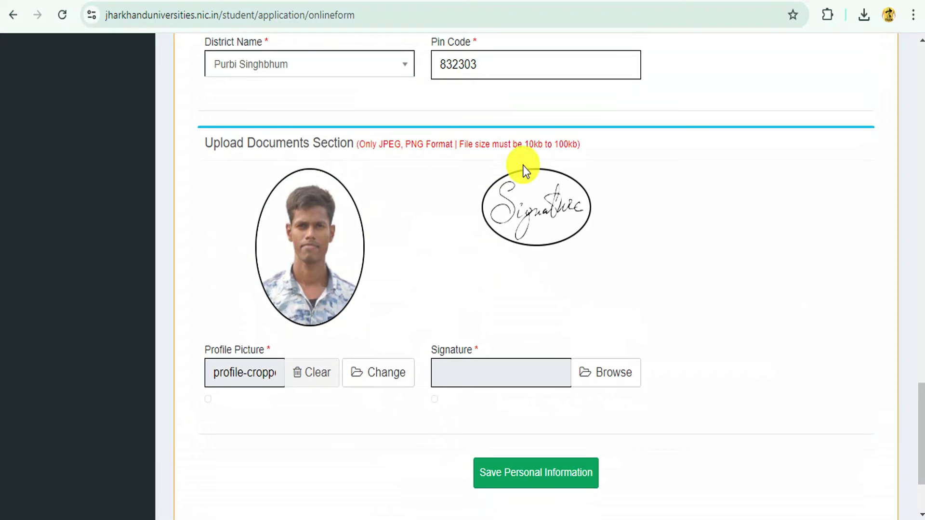
pyautogui.moveTo(526, 144); pyautogui.dragTo(579, 149)
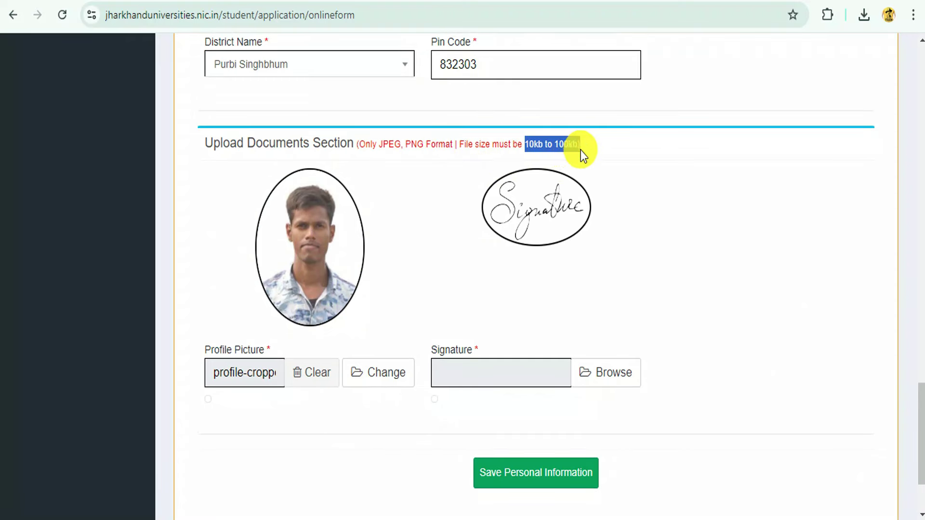
pyautogui.click(602, 183)
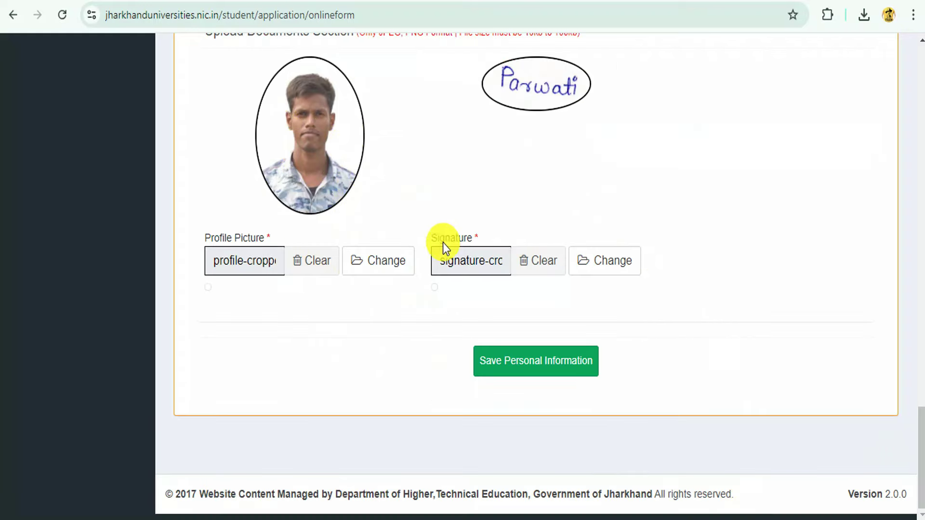
# - Scroll through the saved personal information down to the Academic Information Section
pyautogui.scroll(2, 546, 238)
pyautogui.scroll(-2, 516, 234)
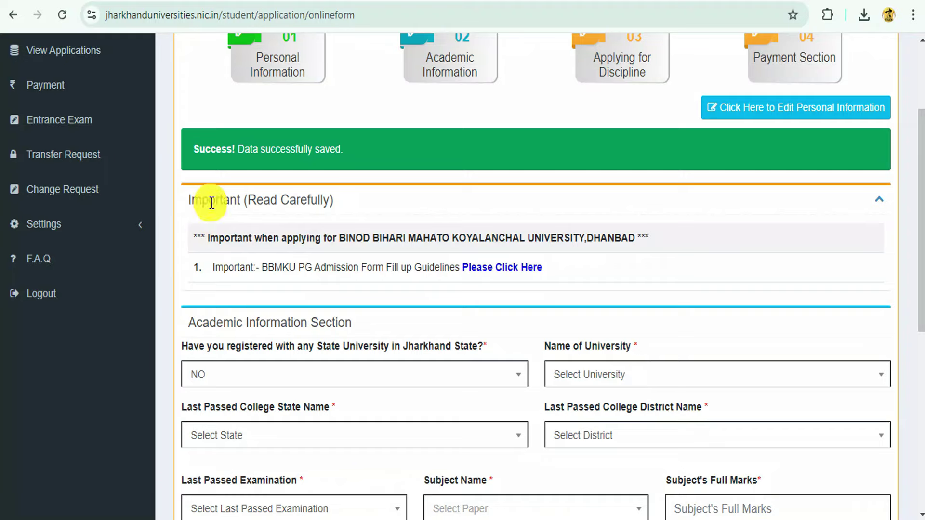
pyautogui.scroll(3, 342, 271)
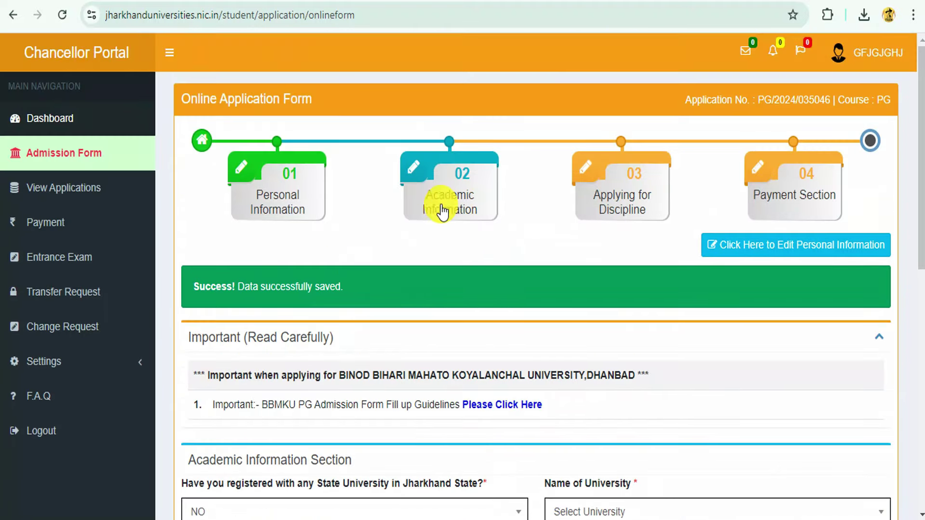
pyautogui.scroll(-8, 481, 239)
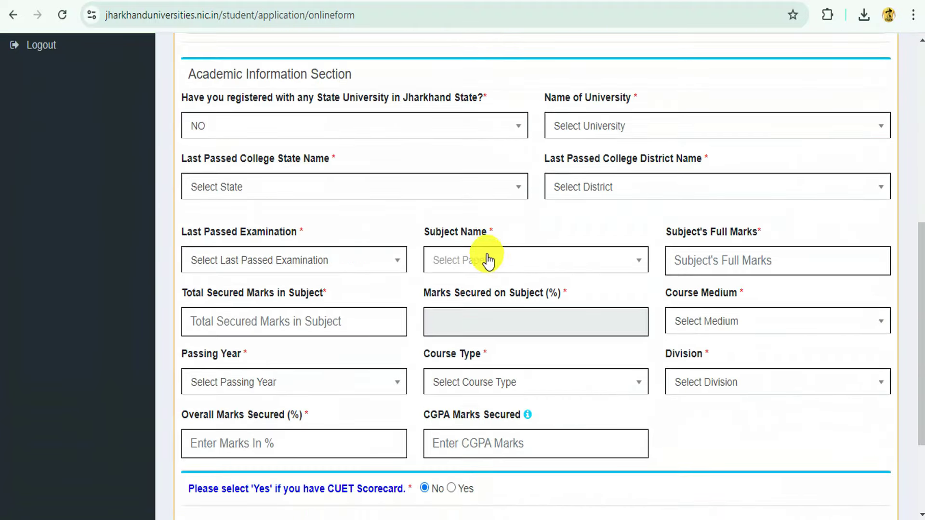
pyautogui.scroll(-3, 424, 198)
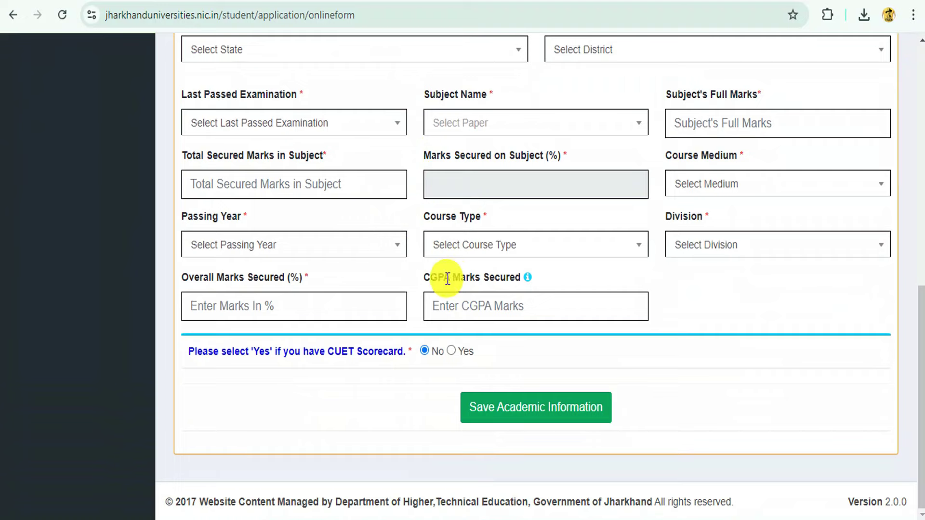
pyautogui.scroll(8, 499, 238)
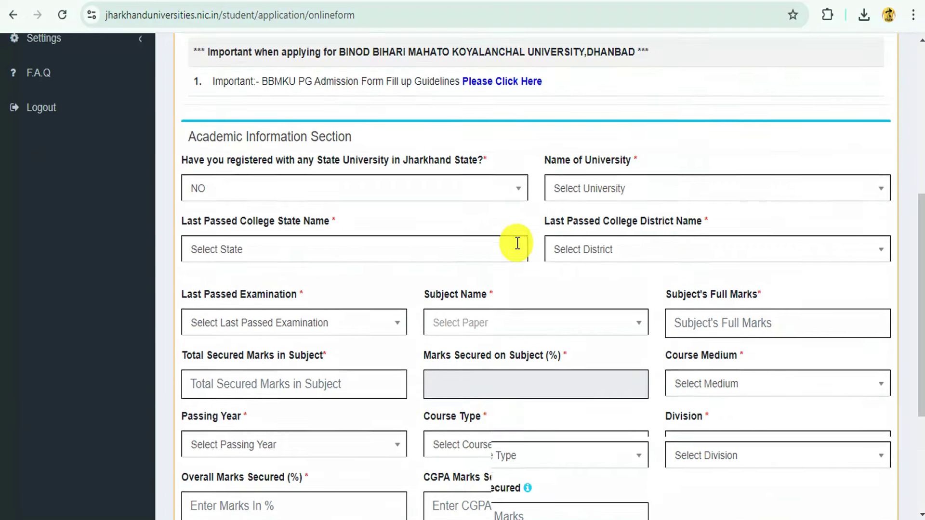
pyautogui.scroll(-3, 461, 198)
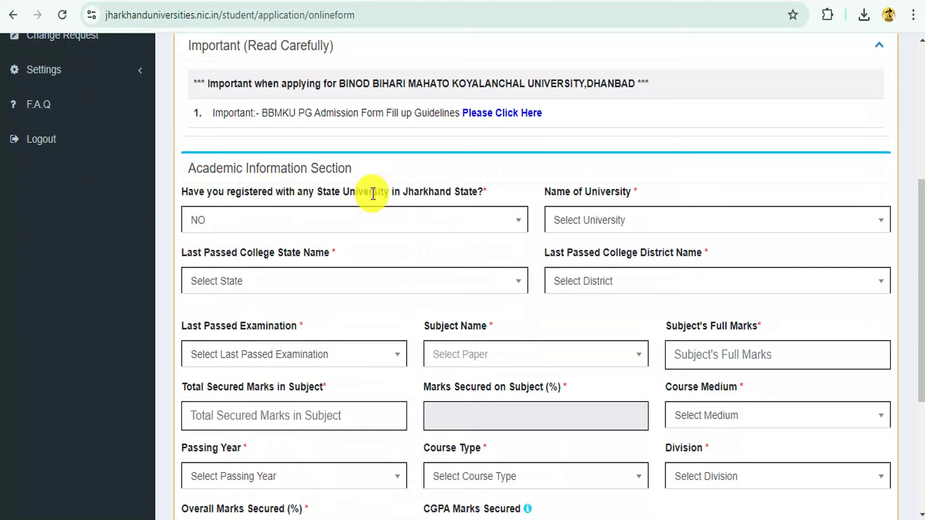
# - Choose BINOD BIHARI MAHTO KOYALANCHAL UNIVERSITY, DHANBAD as the university
pyautogui.click(323, 228)
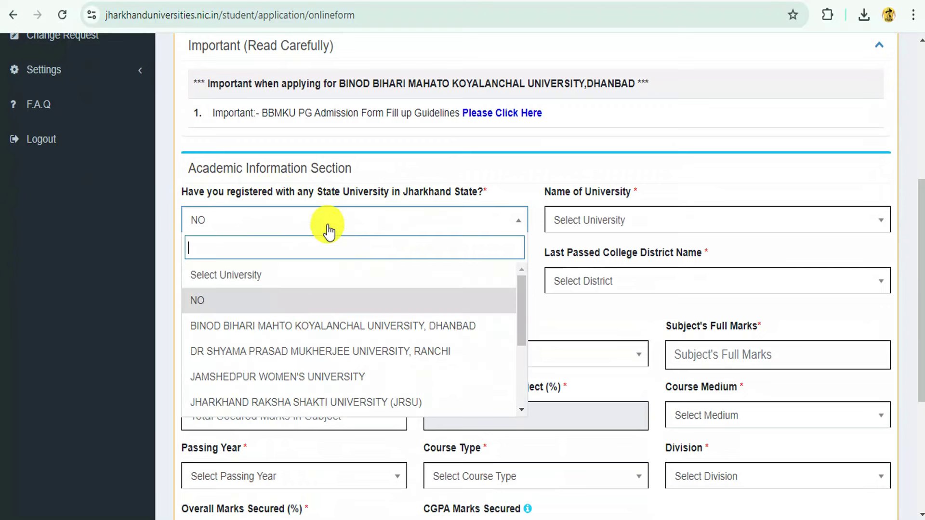
pyautogui.scroll(-2, 316, 333)
pyautogui.scroll(2, 318, 332)
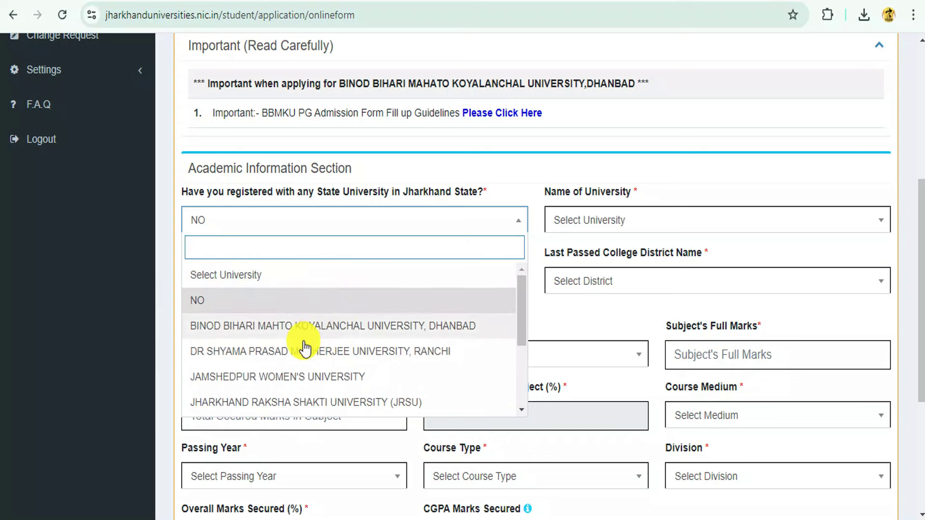
pyautogui.scroll(-3, 337, 318)
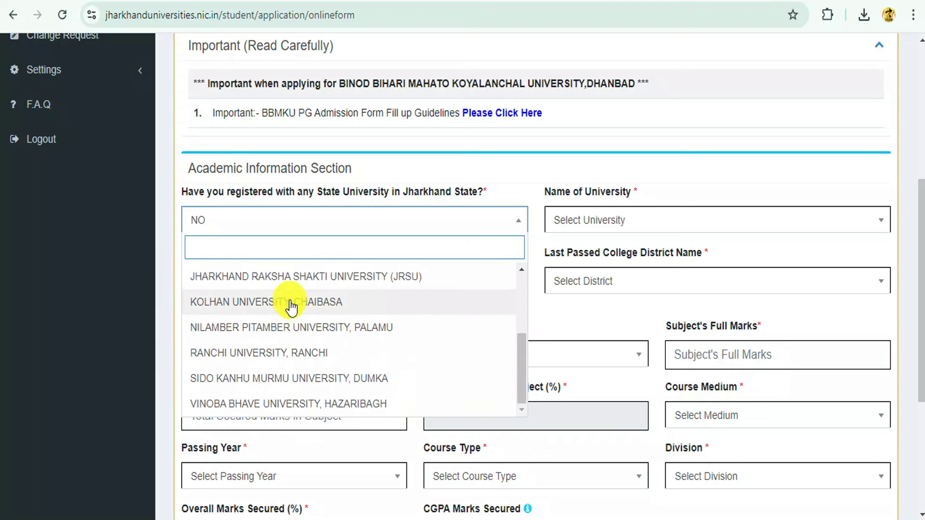
pyautogui.scroll(3, 322, 337)
pyautogui.click(287, 282)
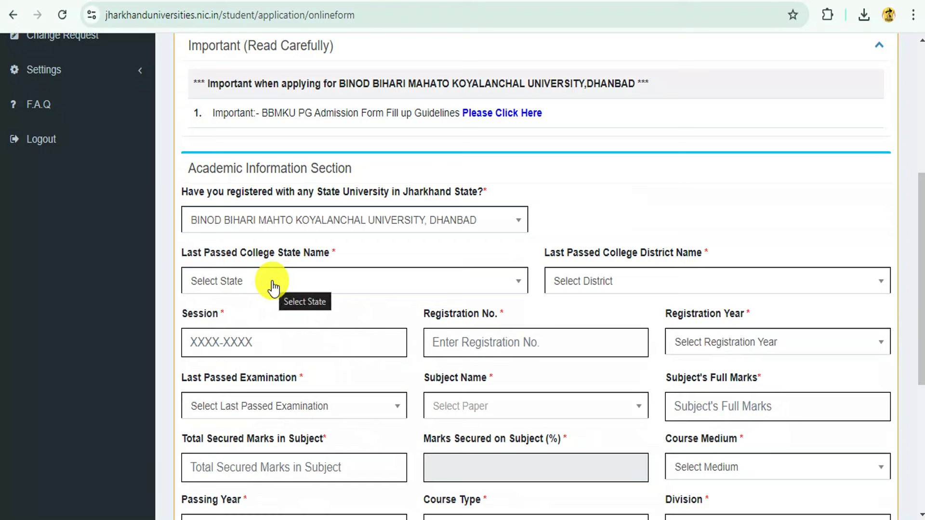
# - Set college state Jharkhand, district Purbi Singhbhum, session 2020-2023 and the registration number
pyautogui.click(273, 286)
pyautogui.scroll(-5, 281, 359)
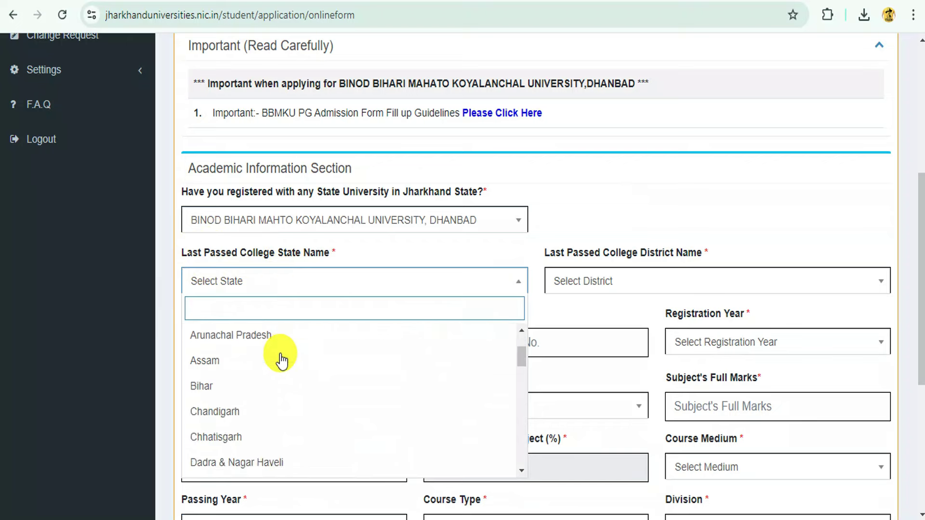
pyautogui.scroll(-2, 274, 412)
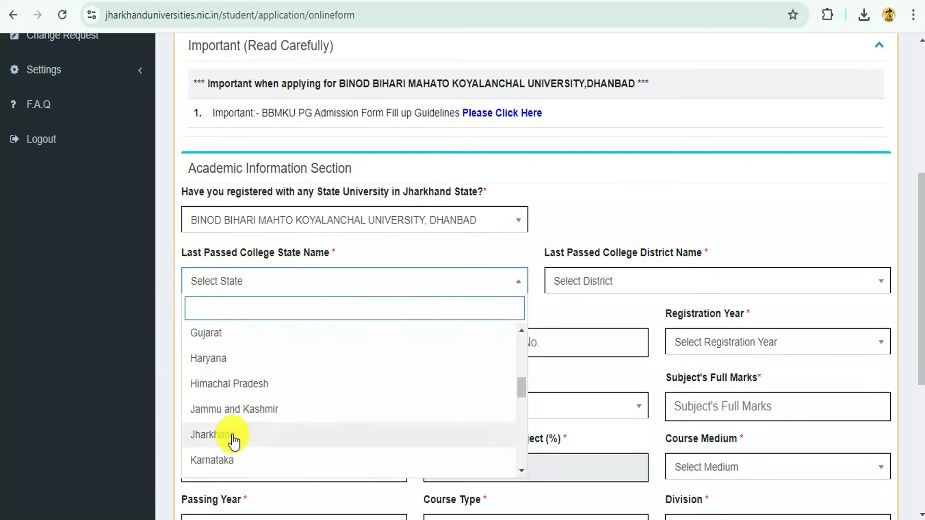
pyautogui.click(233, 438)
pyautogui.click(655, 289)
pyautogui.scroll(-5, 627, 357)
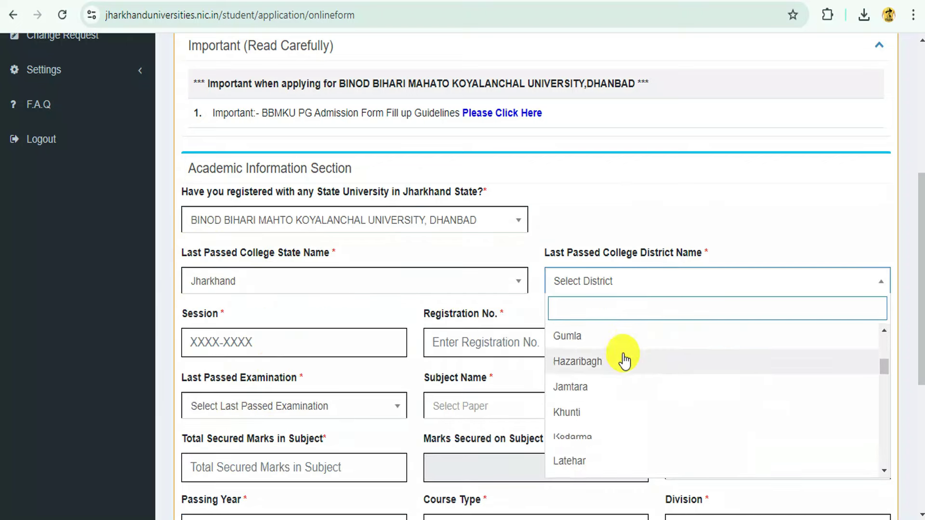
pyautogui.scroll(-3, 626, 294)
pyautogui.scroll(-3, 598, 279)
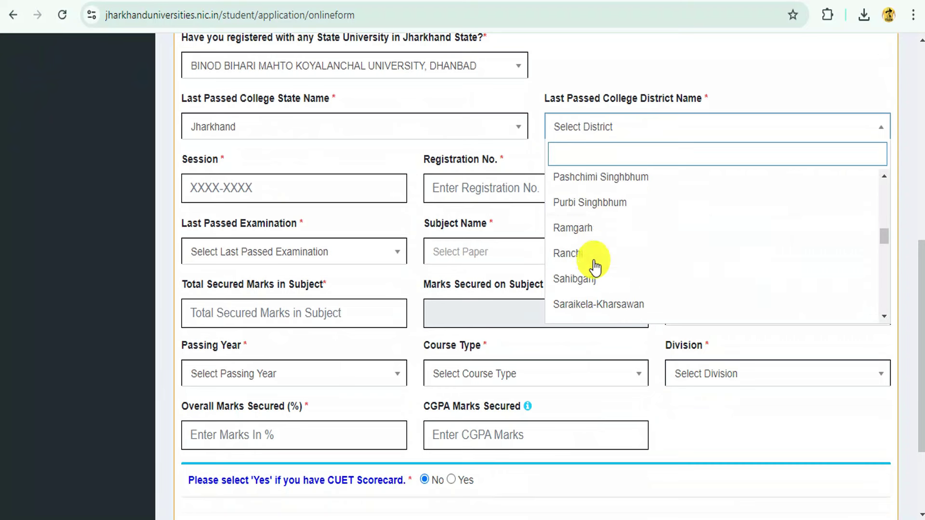
pyautogui.click(578, 201)
pyautogui.click(201, 189)
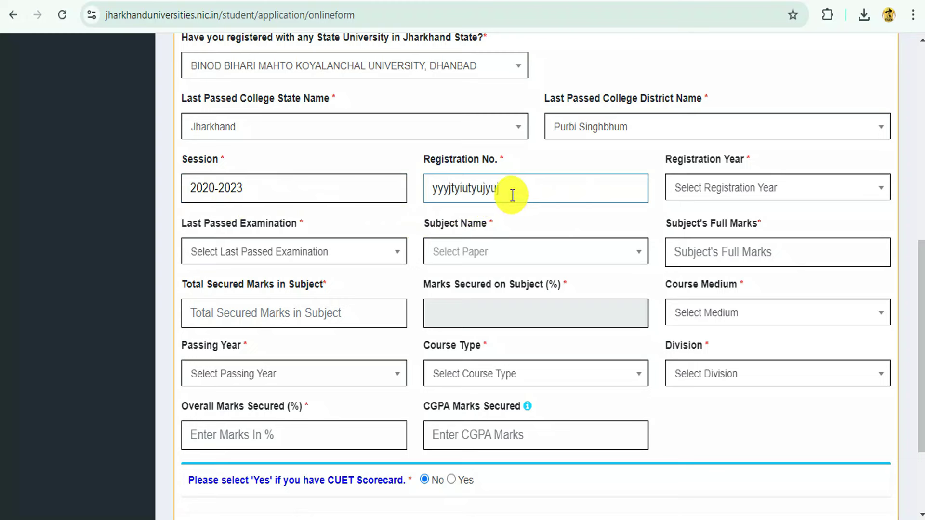
pyautogui.doubleClick(482, 189)
# - Set registration year 2020 and last passed examination BSc (H)
pyautogui.click(708, 184)
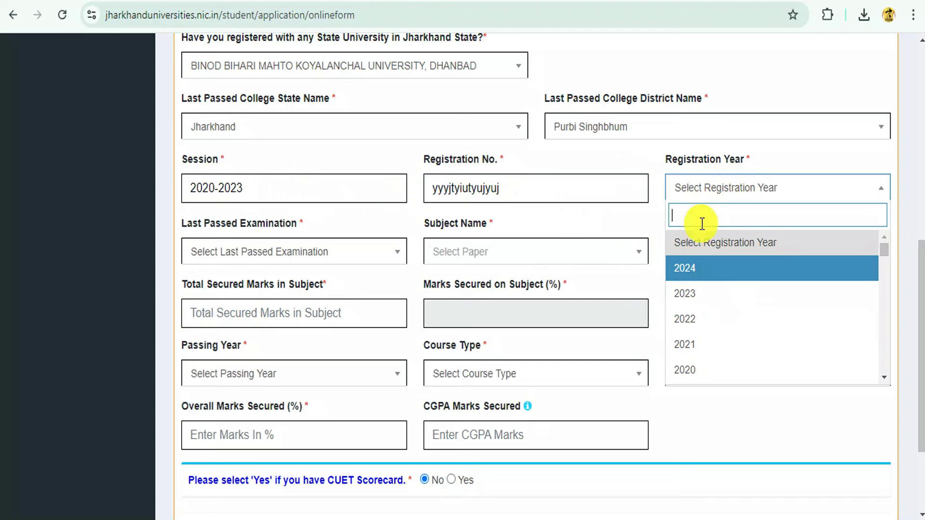
pyautogui.scroll(-2, 694, 289)
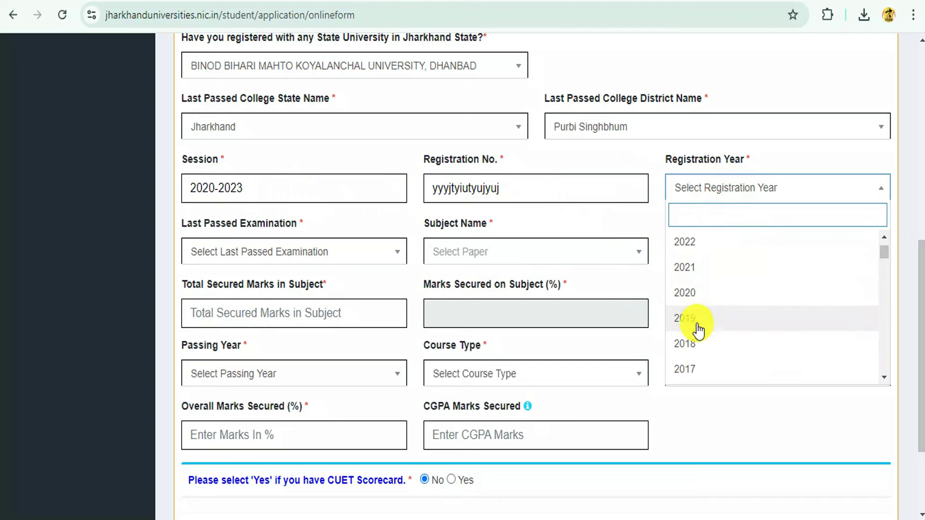
pyautogui.click(696, 292)
pyautogui.scroll(-2, 303, 199)
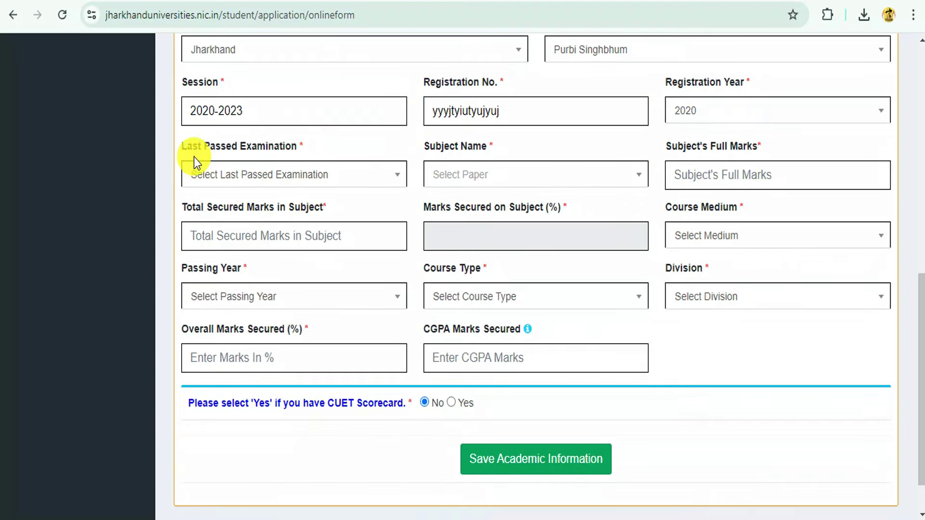
pyautogui.click(293, 175)
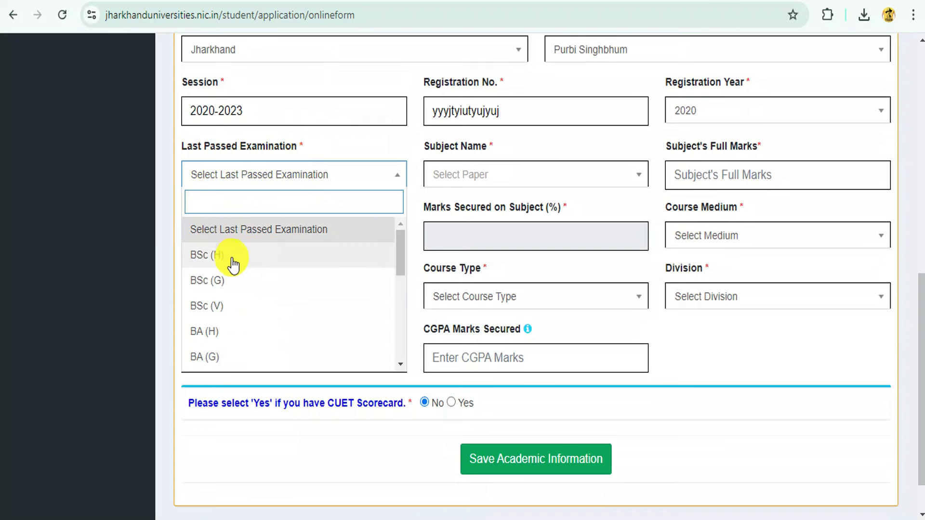
pyautogui.scroll(-1, 313, 293)
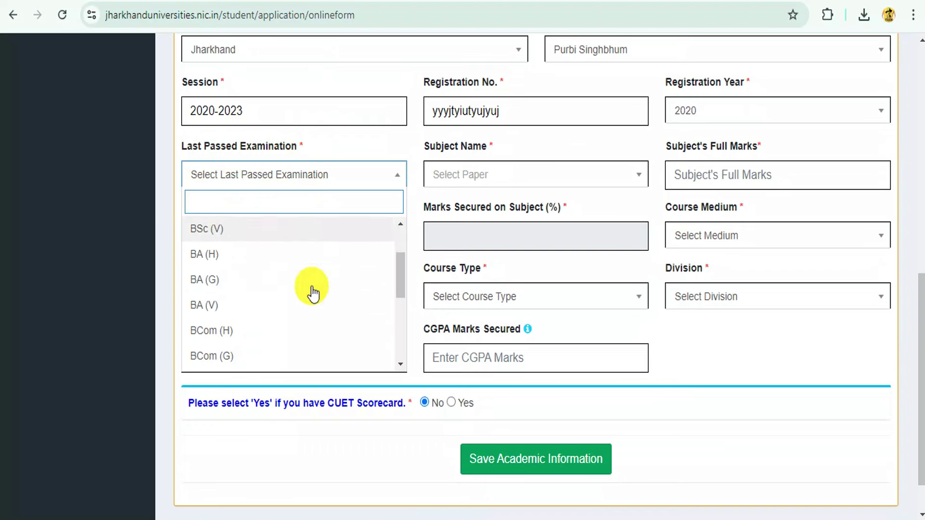
pyautogui.scroll(1, 237, 260)
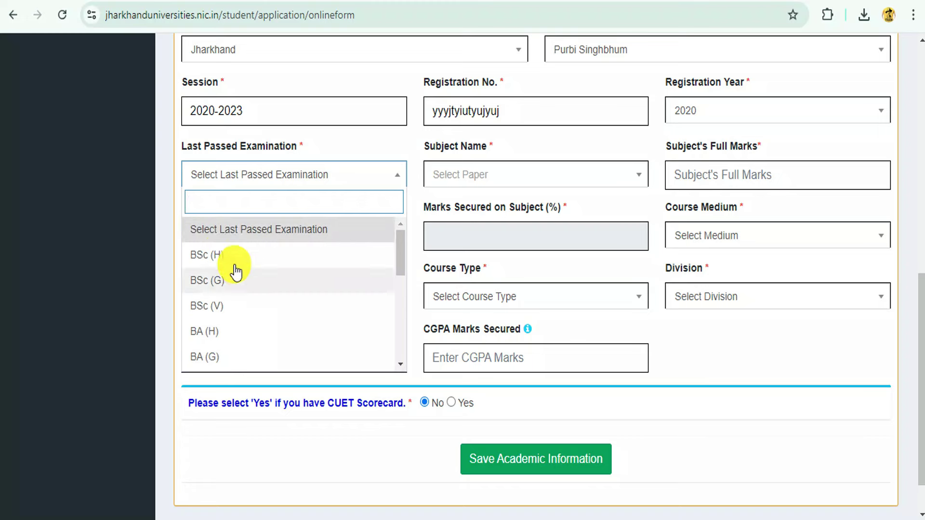
pyautogui.click(225, 254)
pyautogui.click(489, 233)
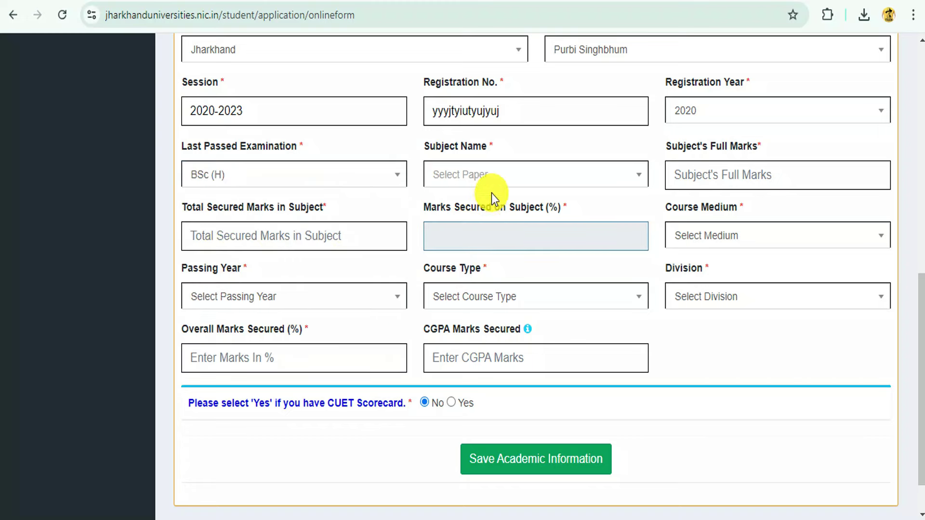
# - Set the subject name to HINDI instead of GEOLOGY
pyautogui.click(496, 176)
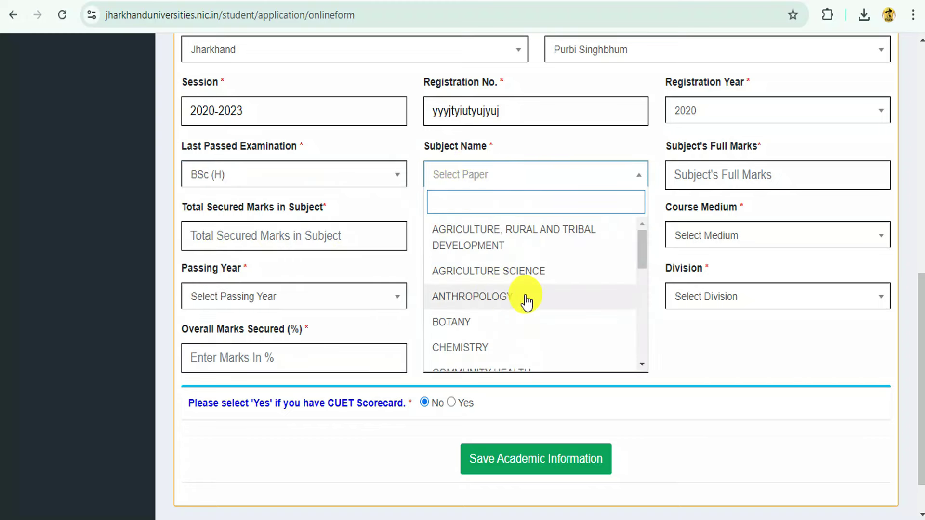
pyautogui.scroll(-6, 527, 302)
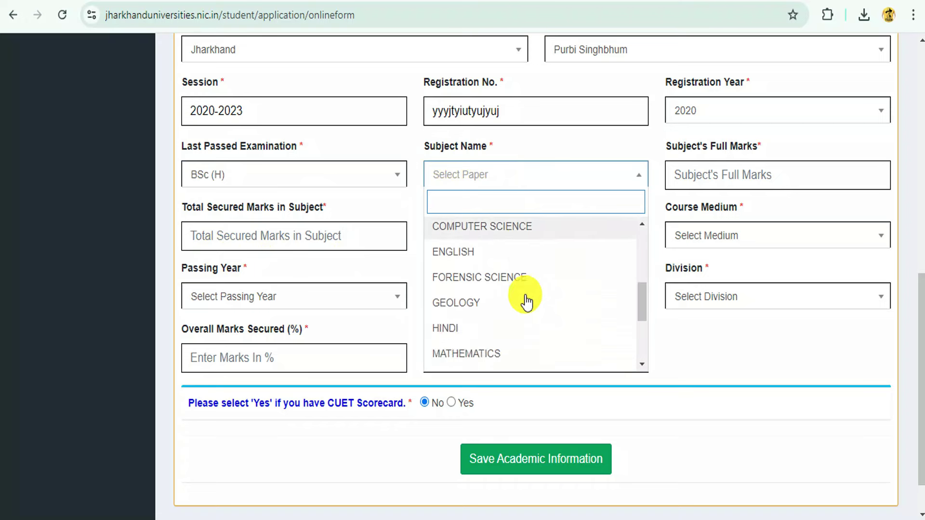
pyautogui.scroll(3, 484, 287)
pyautogui.click(482, 284)
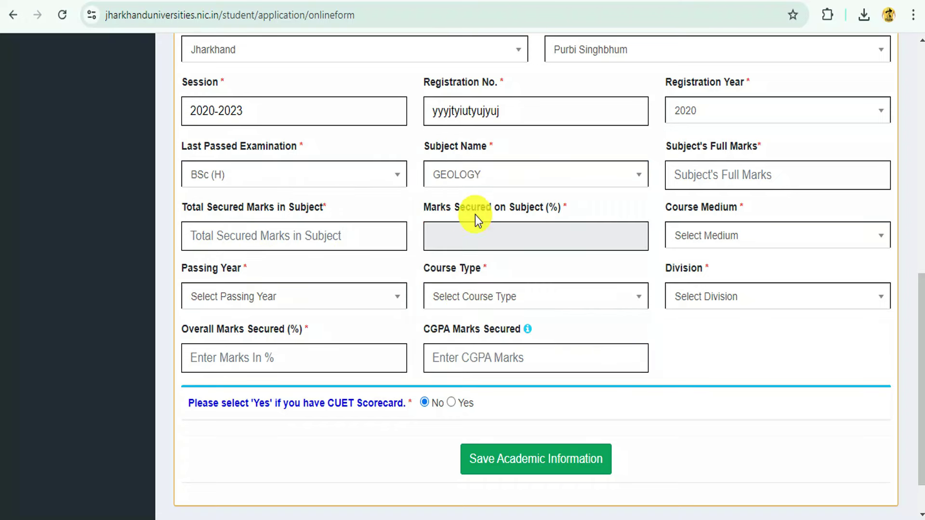
pyautogui.click(472, 180)
pyautogui.click(457, 281)
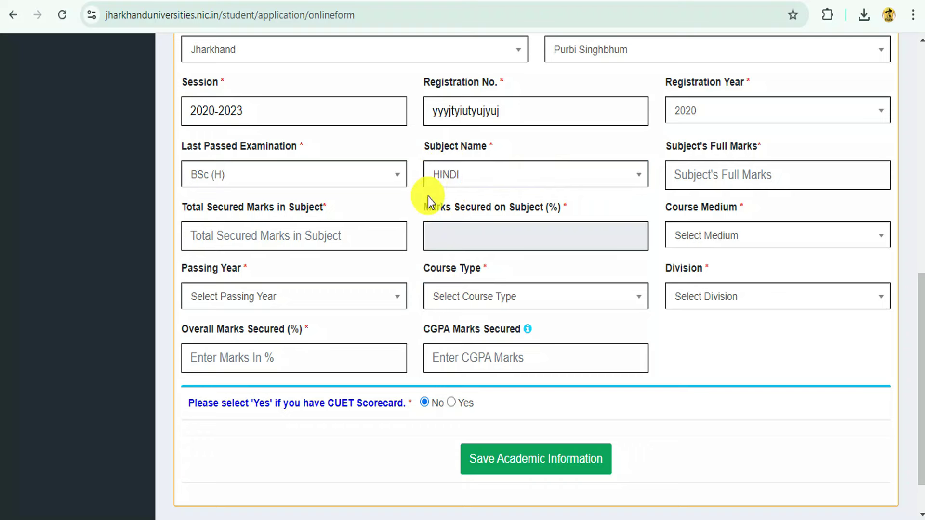
# - Enter full marks 1400 and secured marks 900 to get the percentage
pyautogui.click(716, 174)
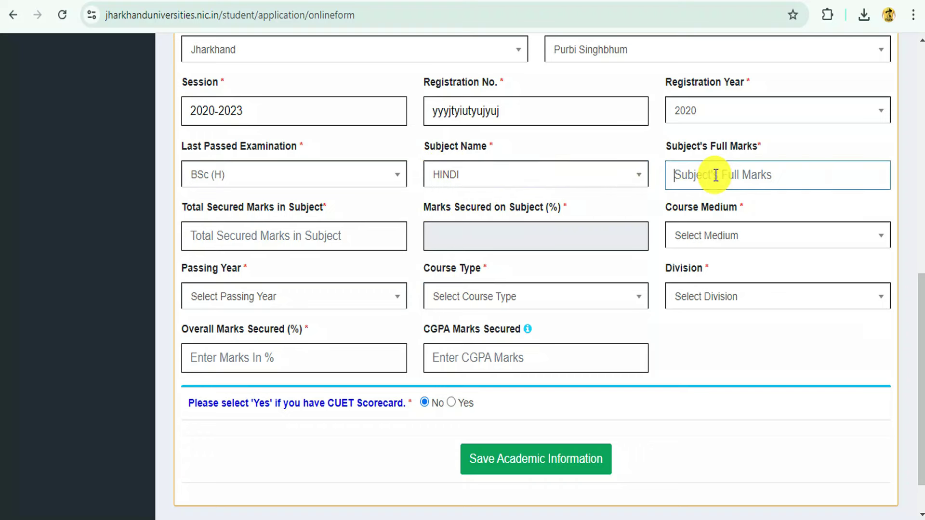
pyautogui.write('1400')
pyautogui.press('Tab')
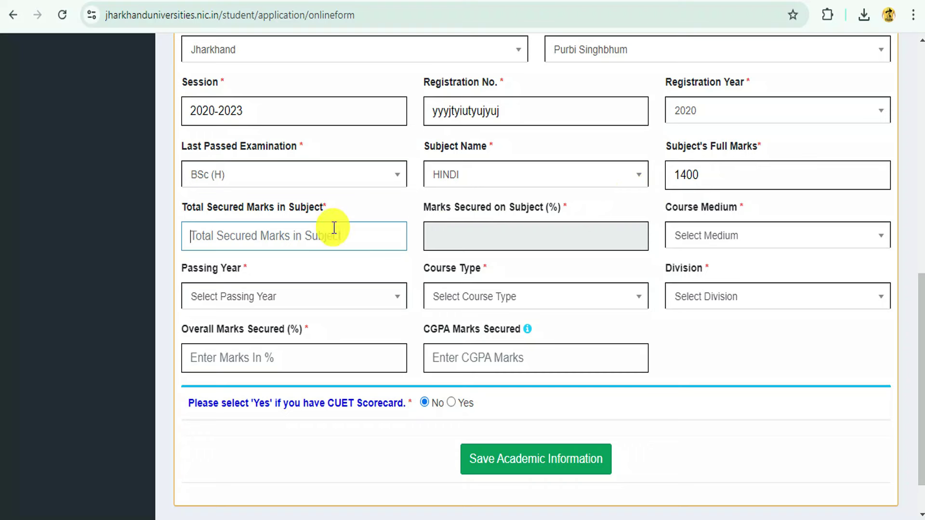
pyautogui.write('900')
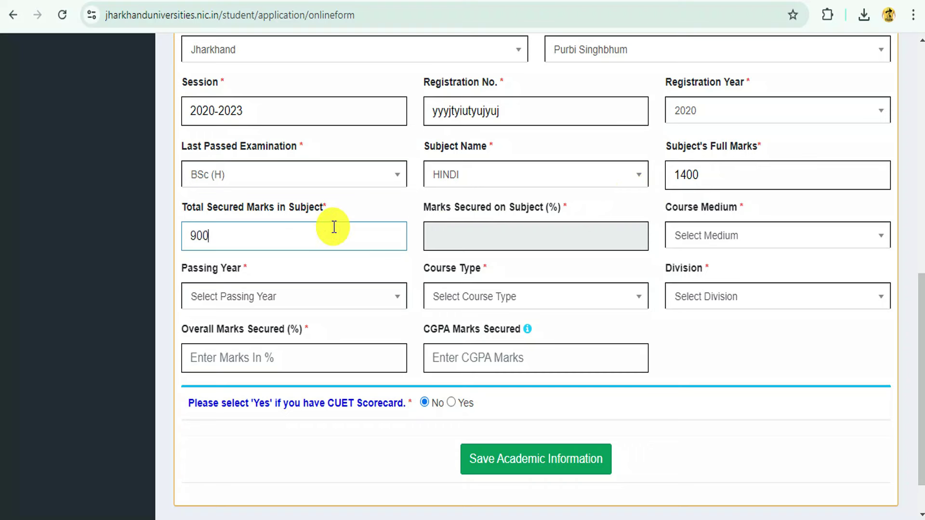
pyautogui.press('Tab')
pyautogui.click(655, 205)
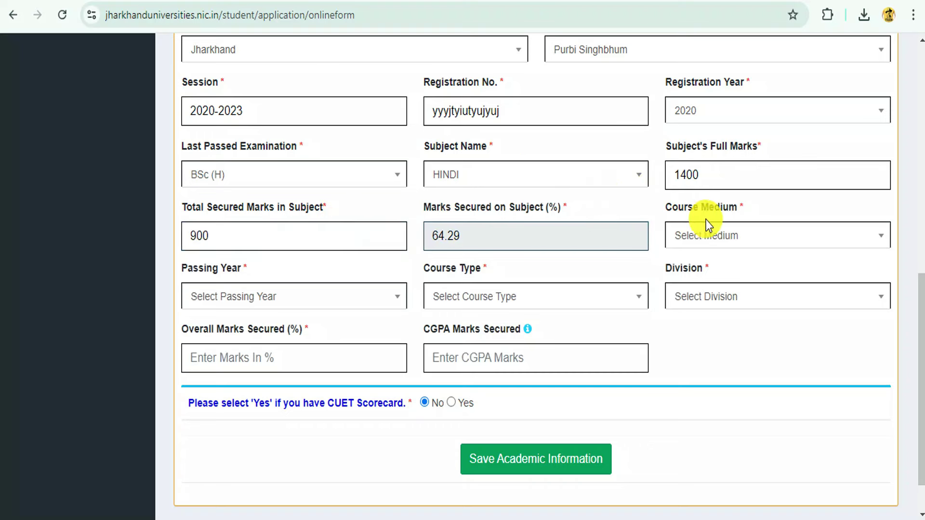
# - Choose Hindi medium, passing year 2023, Regular course type and First (60% - 74%) division
pyautogui.click(697, 240)
pyautogui.click(698, 336)
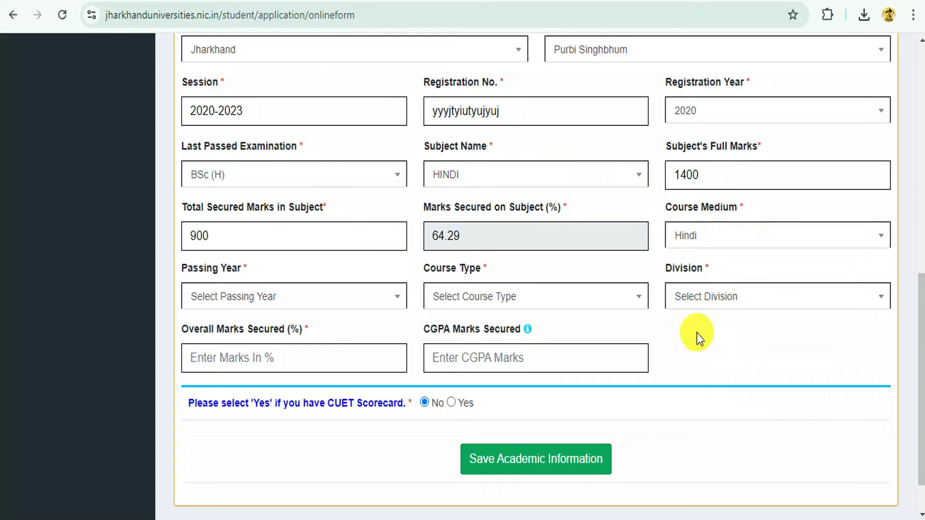
pyautogui.scroll(-1, 279, 246)
pyautogui.click(223, 251)
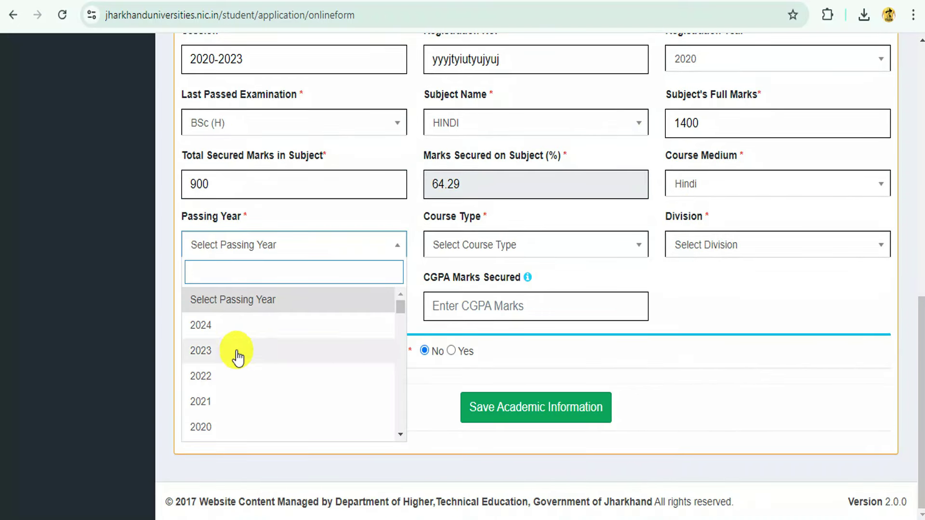
pyautogui.click(239, 352)
pyautogui.click(464, 246)
pyautogui.click(453, 326)
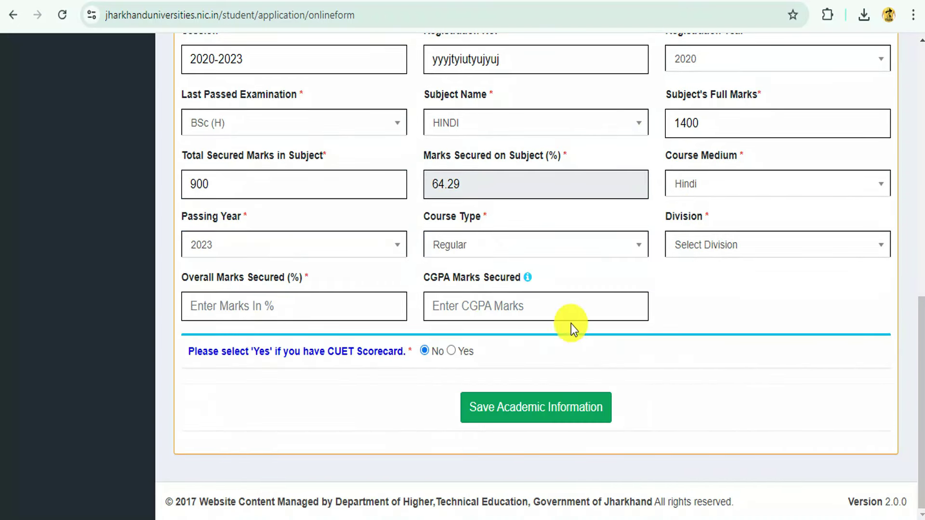
pyautogui.click(762, 261)
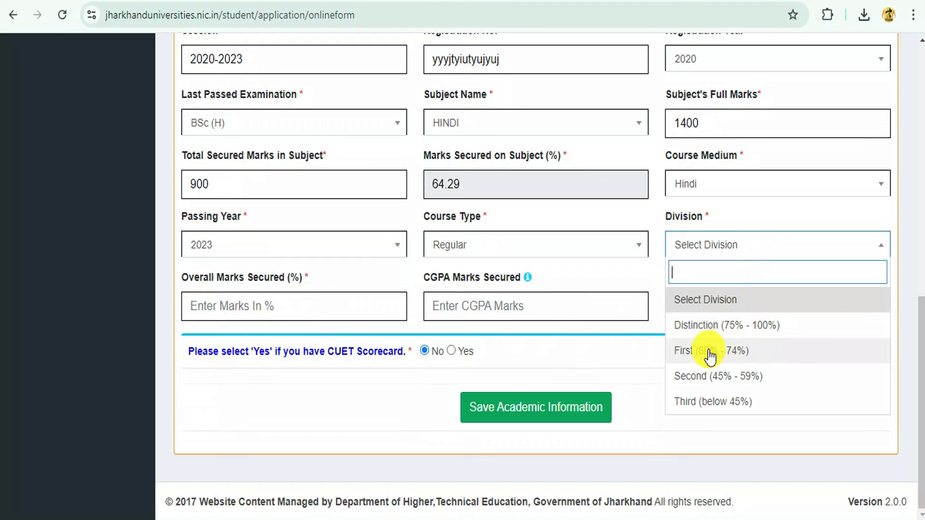
pyautogui.click(725, 352)
# - Enter 65 as the overall marks percentage
pyautogui.click(216, 304)
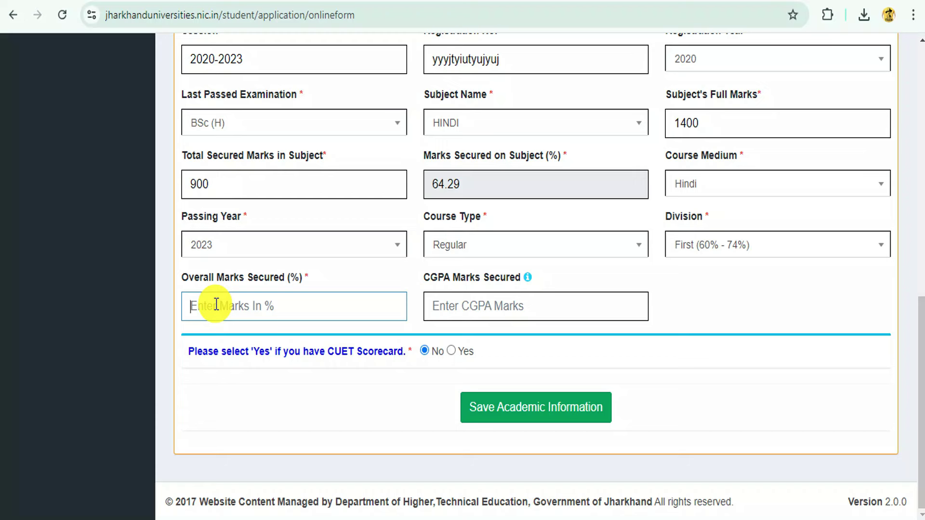
pyautogui.write('65')
pyautogui.press('Tab')
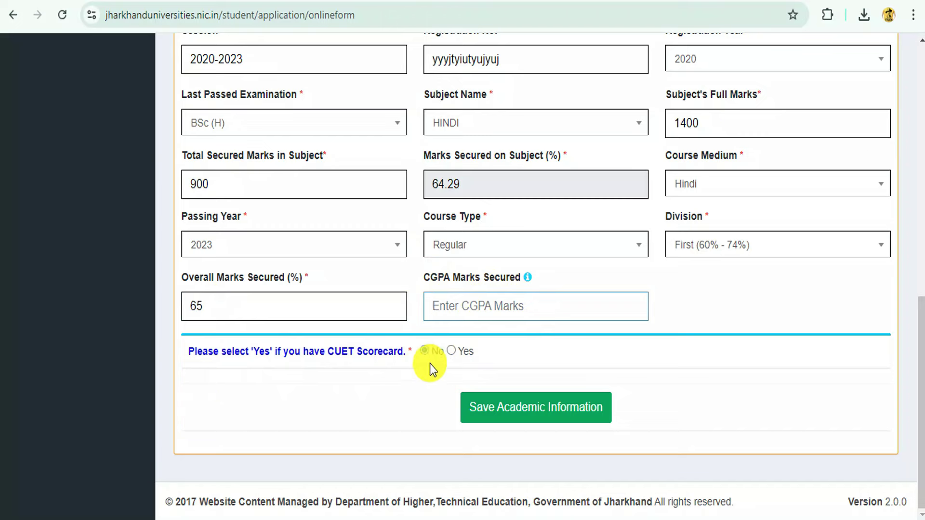
# - Answer No to the CUET scorecard question and save the academic information
pyautogui.click(452, 351)
pyautogui.scroll(-3, 540, 352)
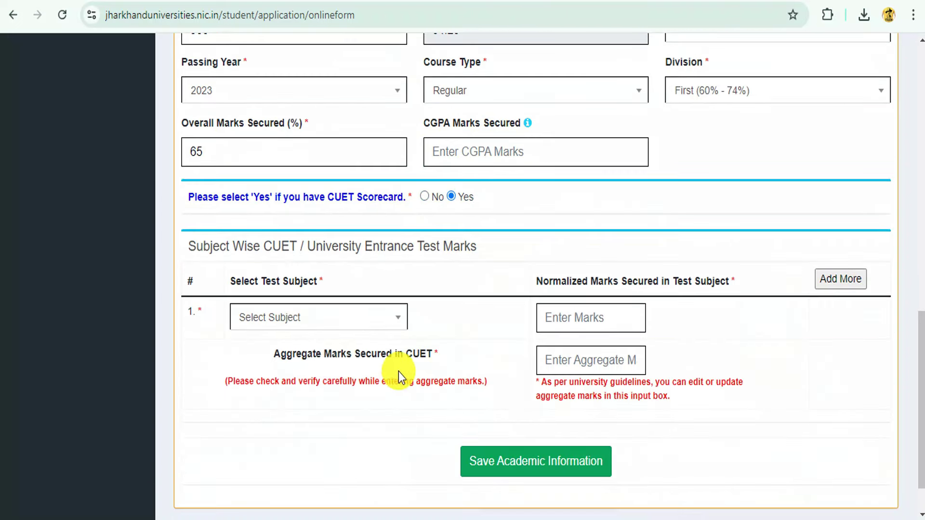
pyautogui.click(309, 318)
pyautogui.click(511, 226)
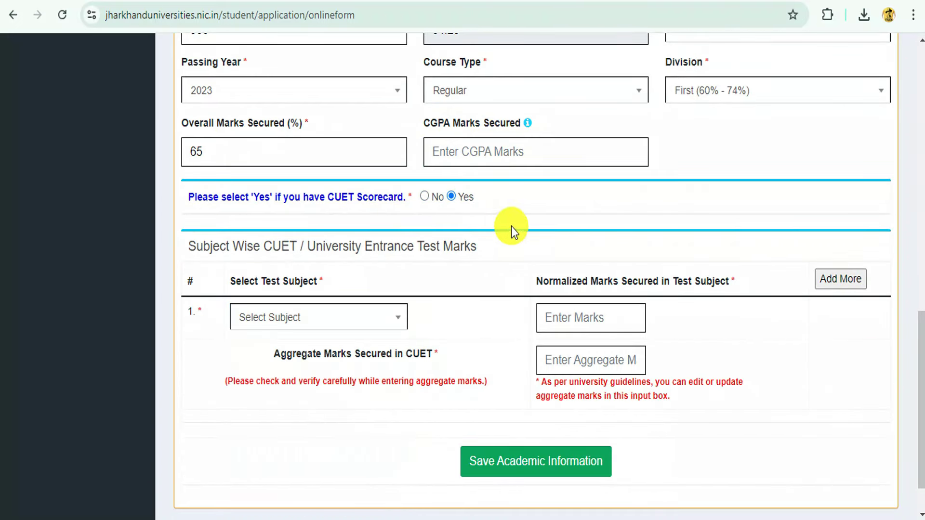
pyautogui.click(423, 196)
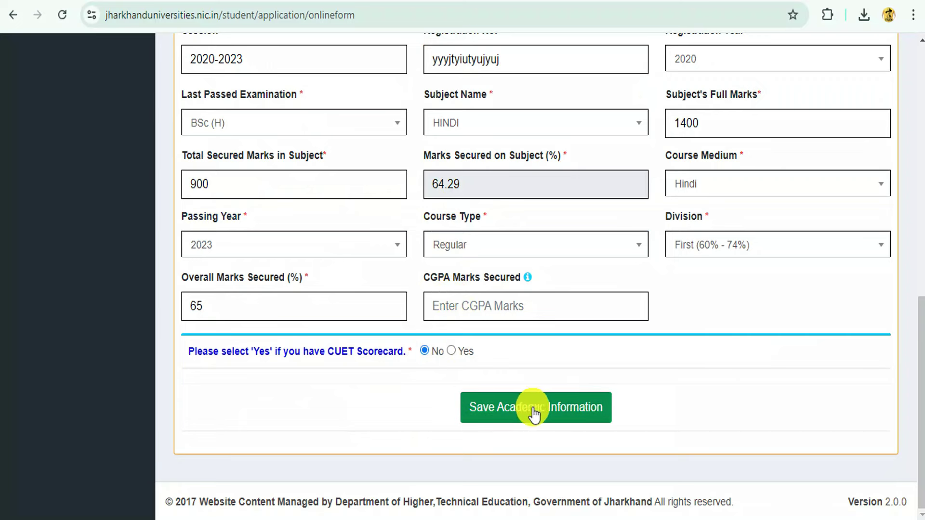
pyautogui.click(584, 413)
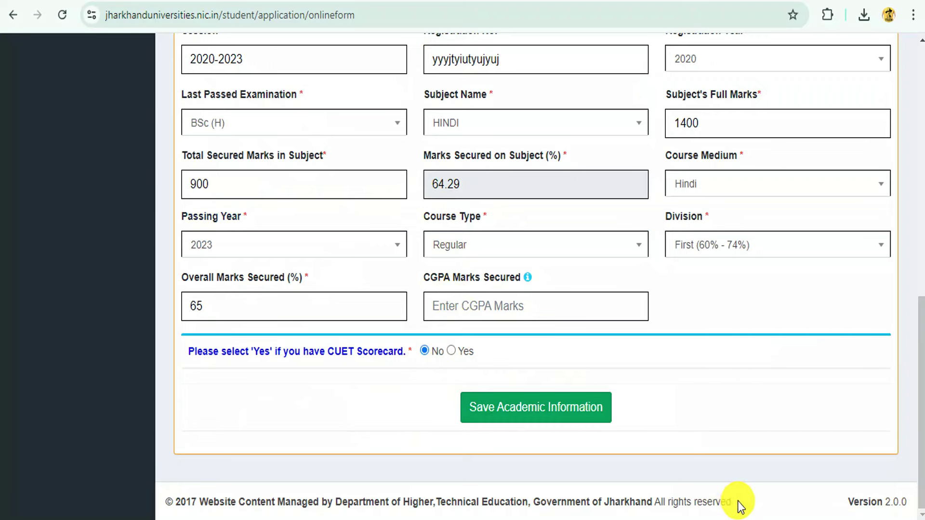
# - Select Binod Bihari Mahto Koyalanchal University and Bokaro Steel City College, Bokaro
pyautogui.scroll(8, 629, 351)
pyautogui.scroll(-6, 630, 352)
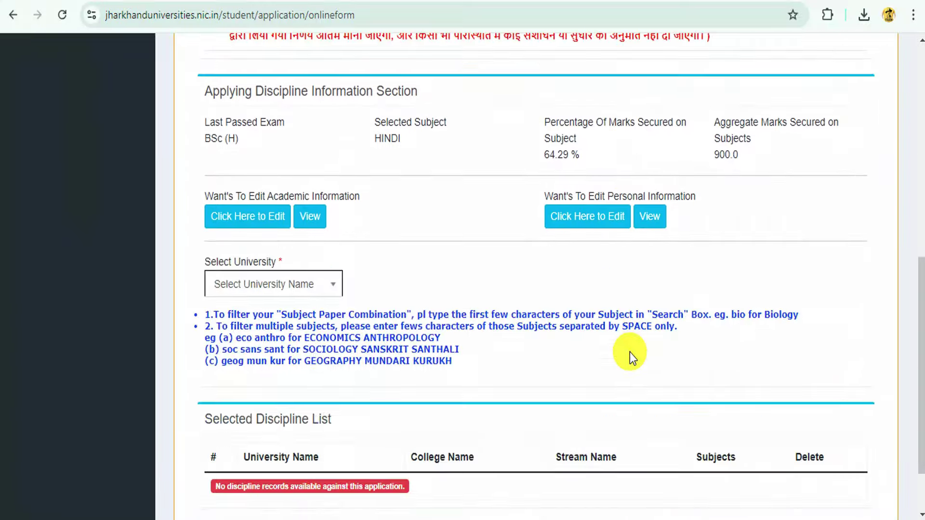
pyautogui.scroll(6, 629, 352)
pyautogui.scroll(-8, 629, 352)
pyautogui.click(274, 207)
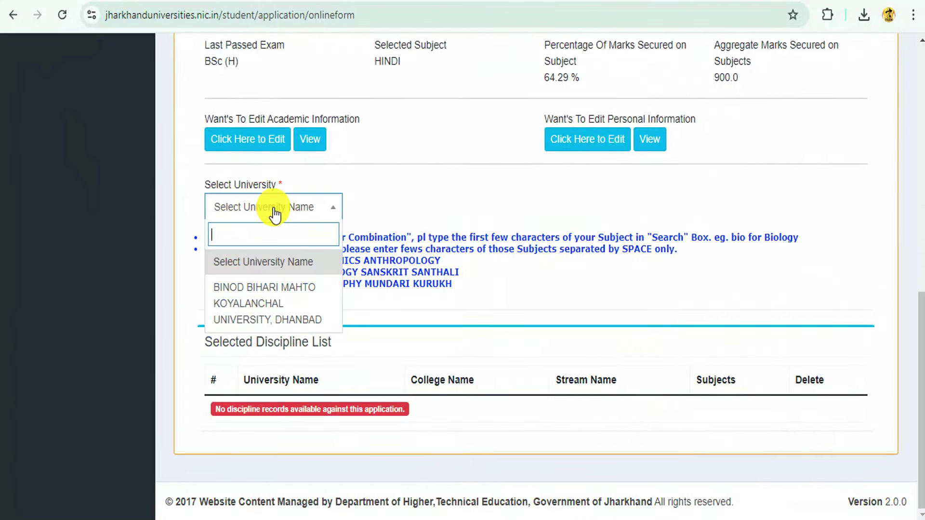
pyautogui.click(275, 318)
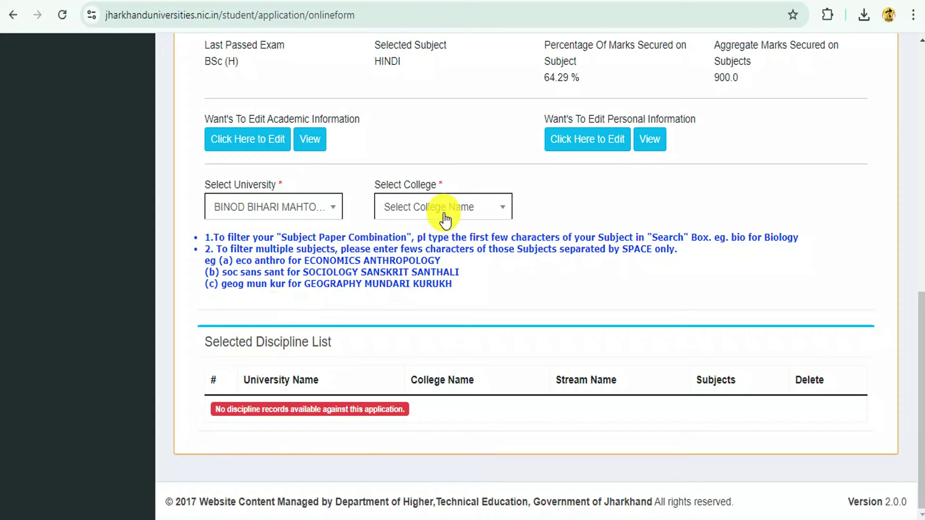
pyautogui.click(443, 217)
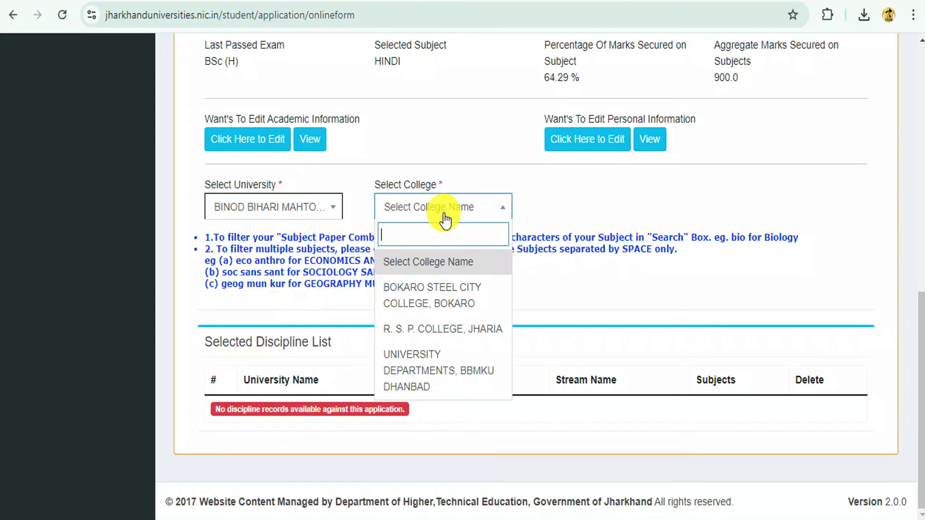
pyautogui.click(432, 304)
# - Set discipline MAIN, stream MASTER OF SCIENCE and subject MATHEMATICS
pyautogui.click(599, 212)
pyautogui.click(581, 289)
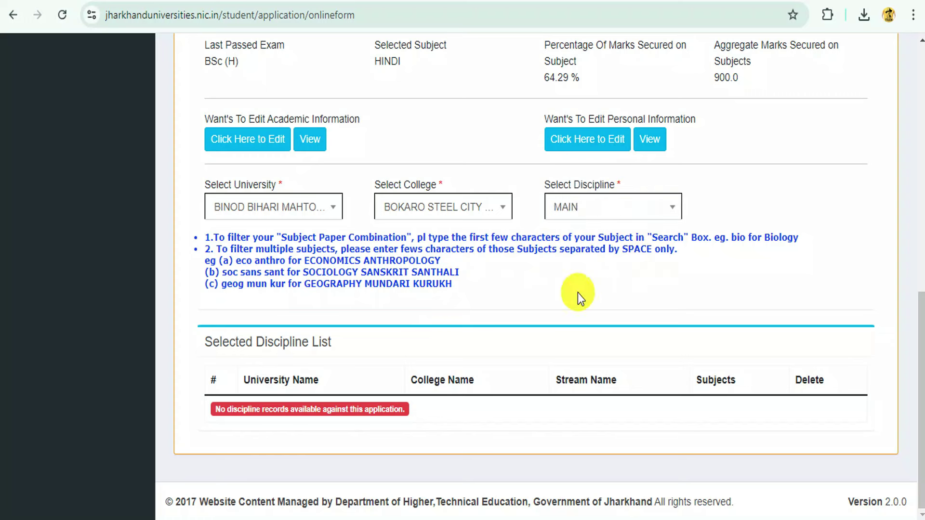
pyautogui.click(597, 205)
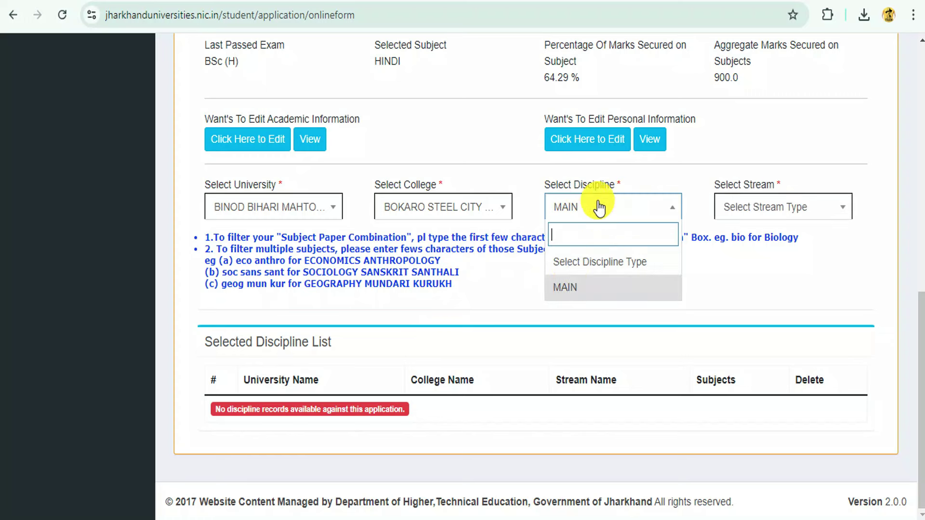
pyautogui.click(573, 289)
pyautogui.click(754, 211)
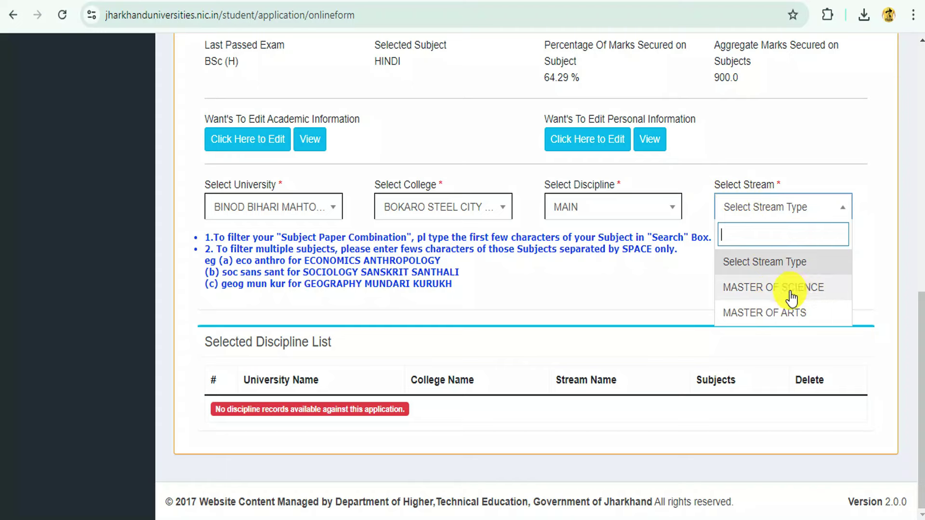
pyautogui.click(762, 314)
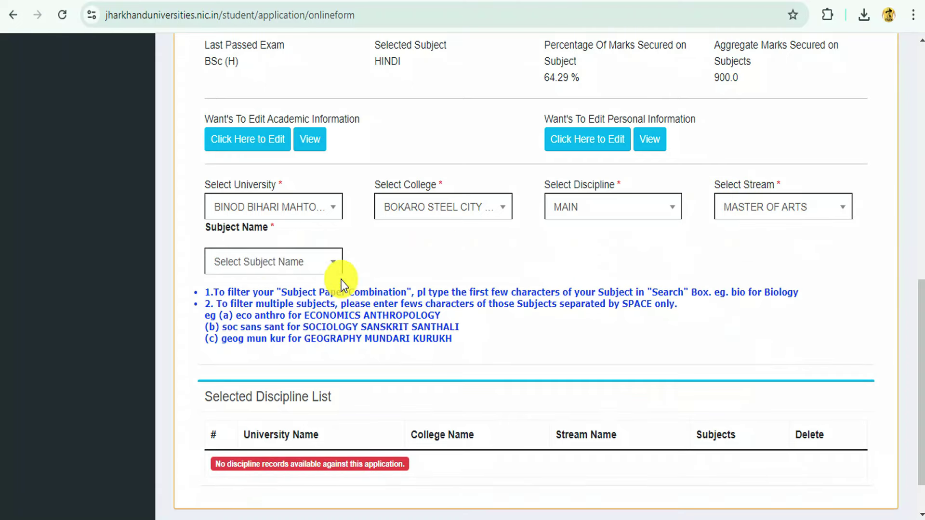
pyautogui.click(265, 262)
pyautogui.click(757, 212)
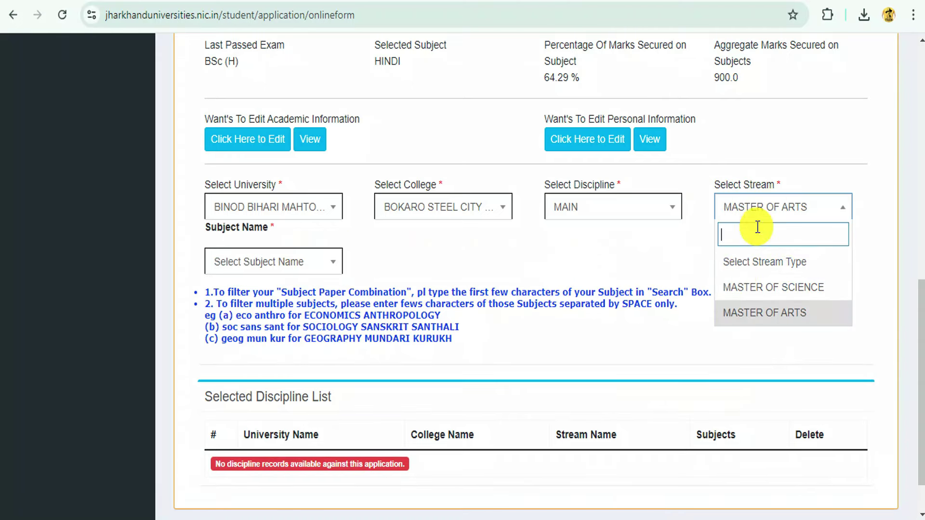
pyautogui.click(764, 284)
pyautogui.click(271, 271)
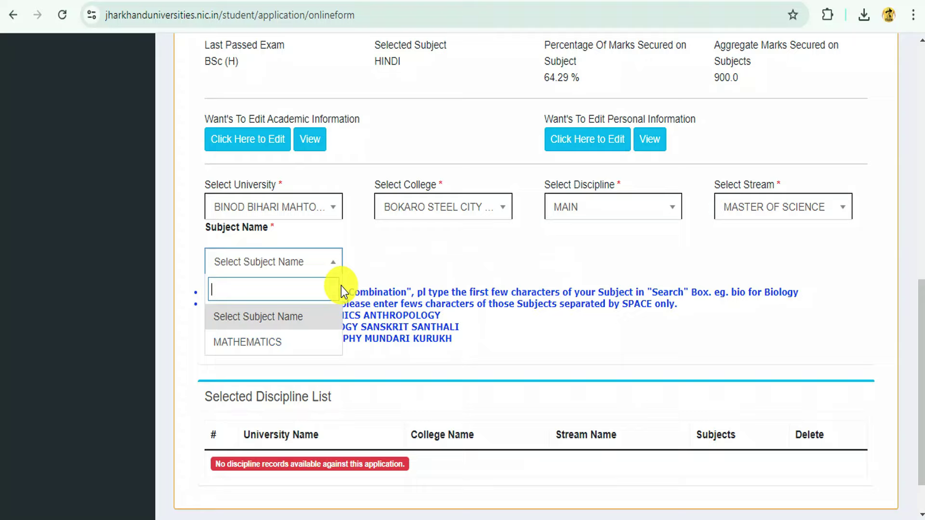
pyautogui.click(279, 342)
pyautogui.scroll(-5, 547, 247)
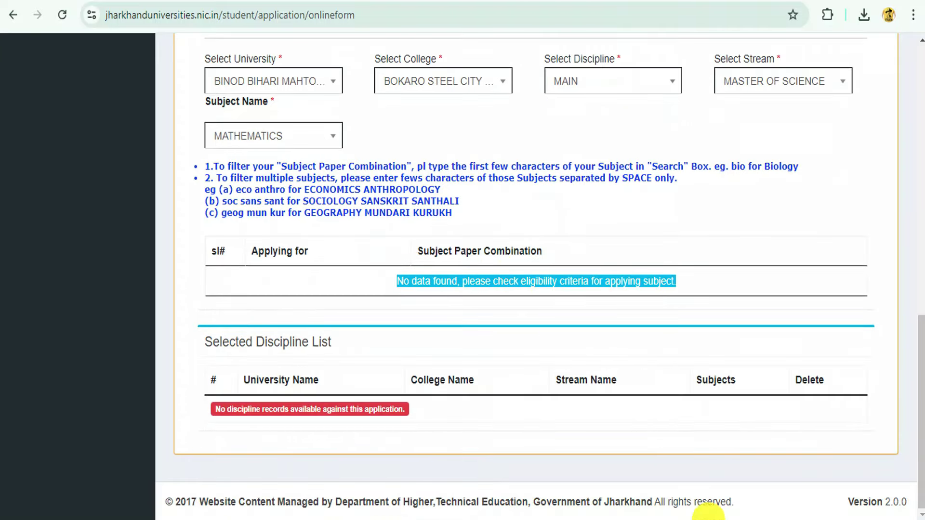
# - Pick the PG (M) - MSc / MATHEMATICS paper combination and add it as a discipline
pyautogui.scroll(3, 472, 292)
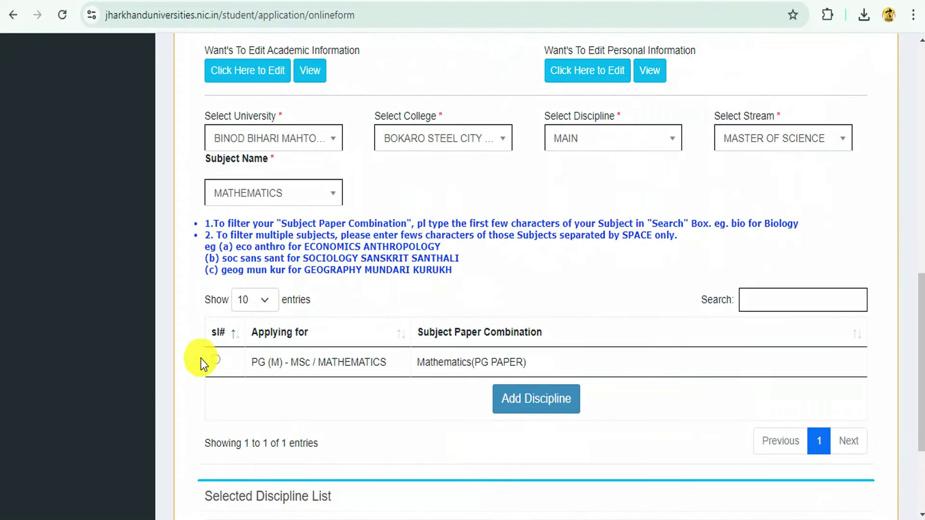
pyautogui.scroll(-2, 316, 336)
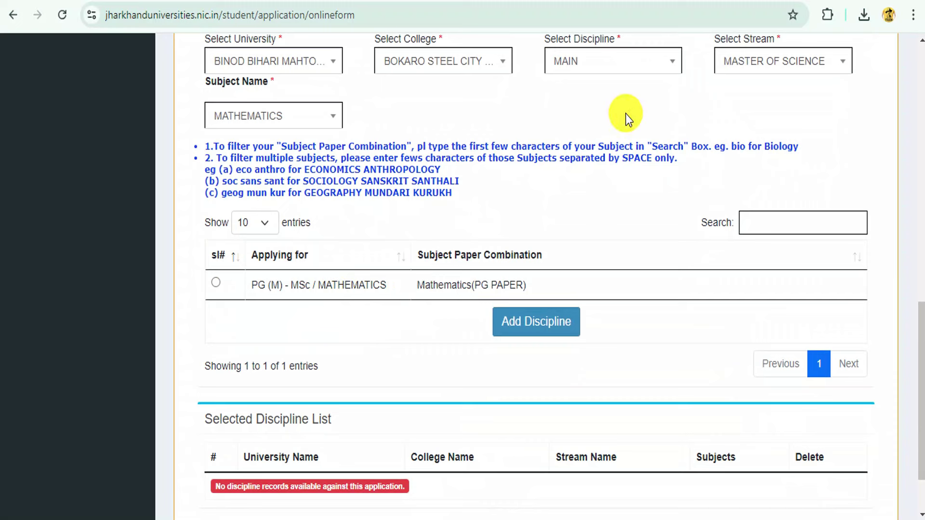
pyautogui.moveTo(259, 285); pyautogui.dragTo(456, 286)
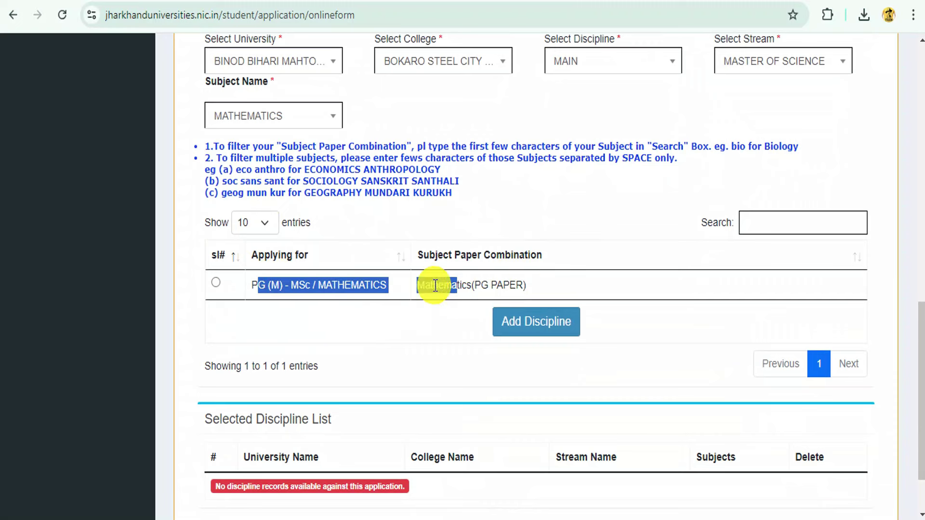
pyautogui.click(215, 283)
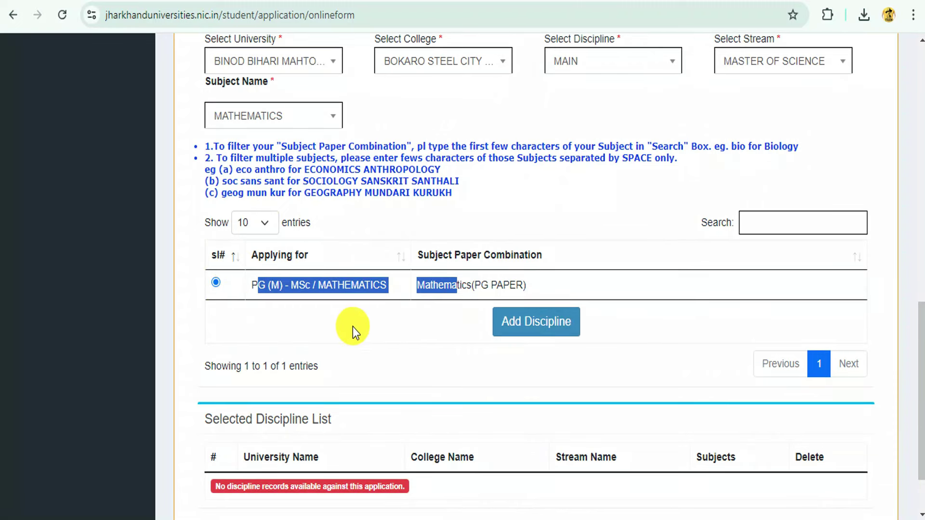
pyautogui.click(536, 322)
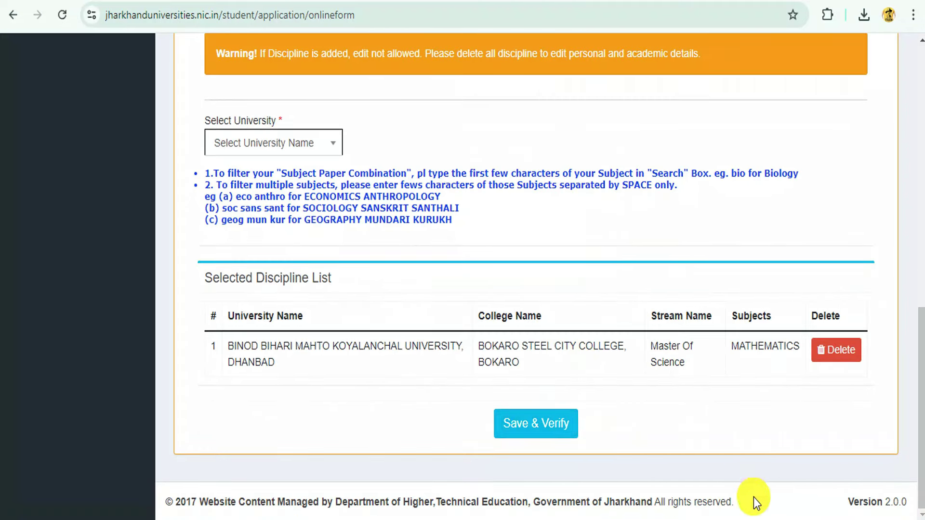
# - Tick the information and declaration confirmations, then Confirm & Submit the application
pyautogui.scroll(-5, 547, 279)
pyautogui.scroll(4, 334, 306)
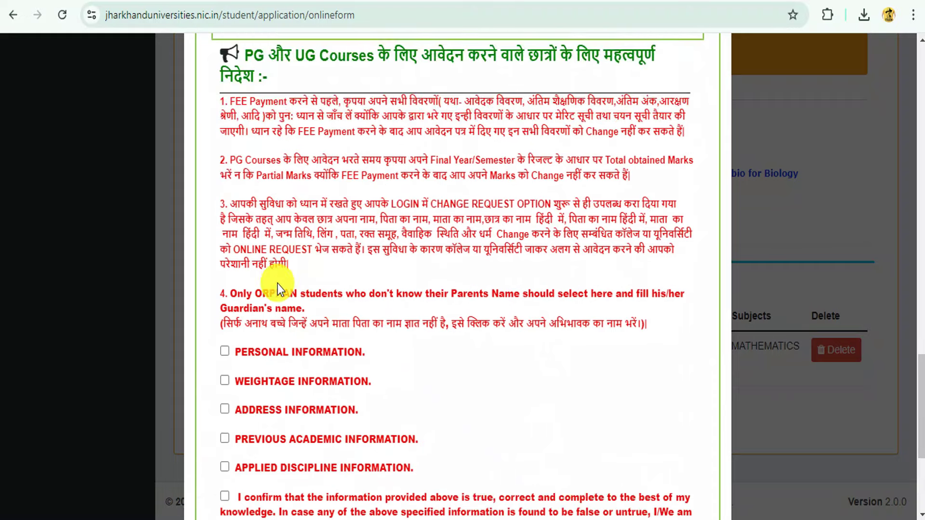
pyautogui.scroll(-2, 278, 284)
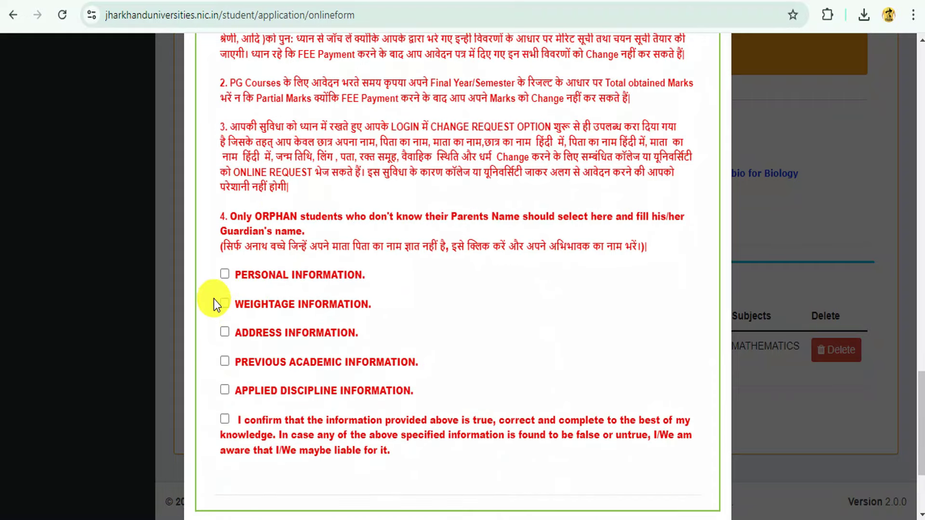
pyautogui.click(225, 332)
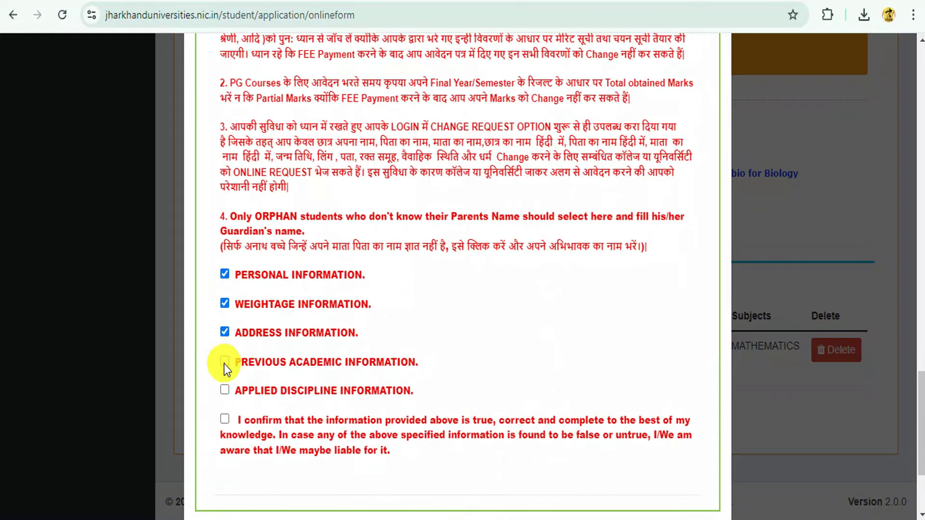
pyautogui.click(224, 419)
pyautogui.scroll(-4, 666, 330)
pyautogui.click(621, 471)
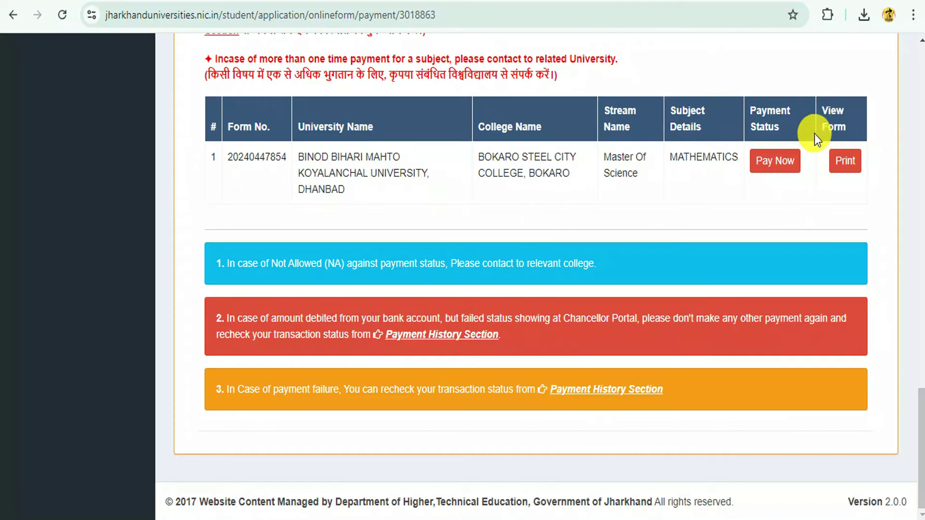
# - Pay the MATHEMATICS application fee through the ICICI Bank gateway
pyautogui.click(767, 164)
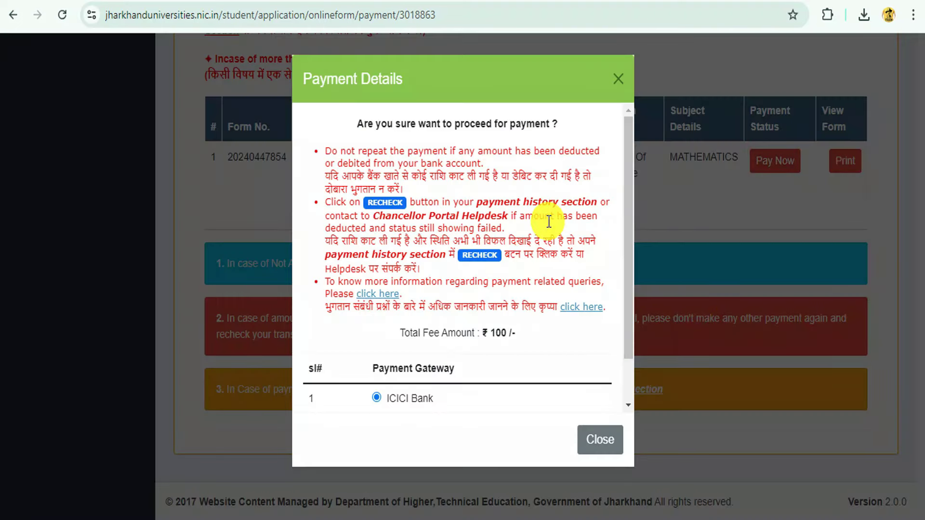
pyautogui.scroll(-1, 530, 269)
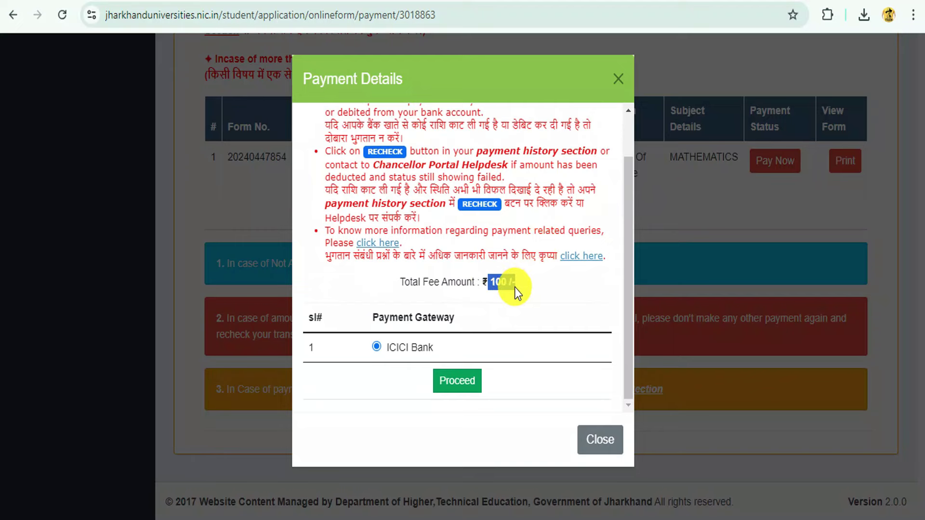
pyautogui.click(461, 383)
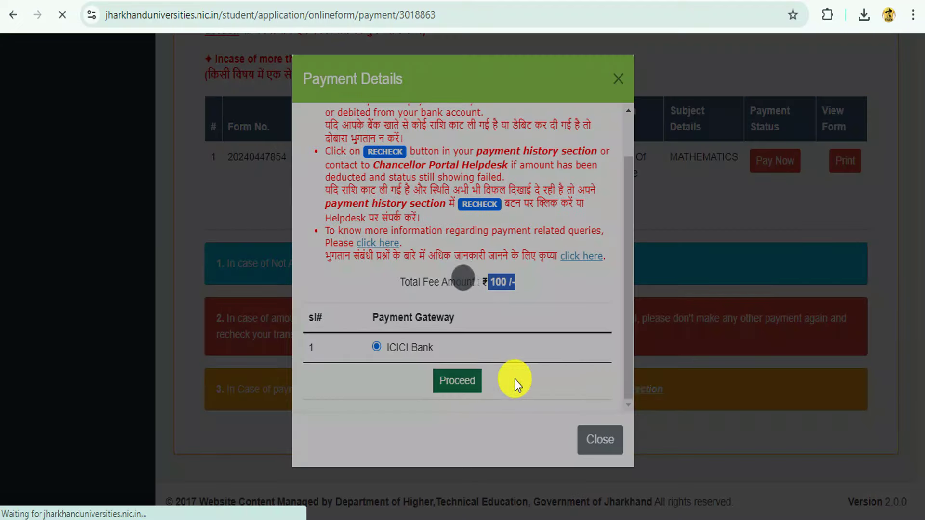
# - Back on the home page, show the Application Open Status list via Announcements
pyautogui.scroll(-3, 742, 501)
pyautogui.scroll(2, 296, 226)
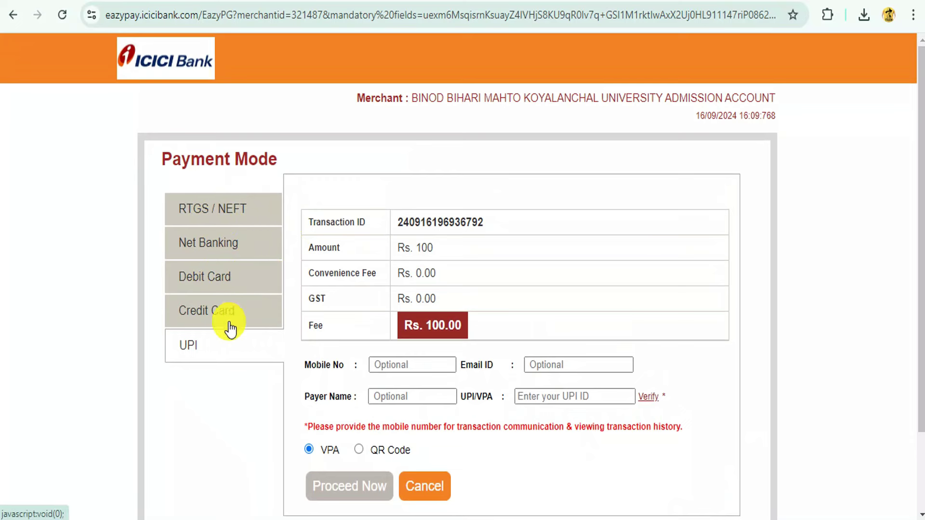
pyautogui.scroll(-2, 507, 243)
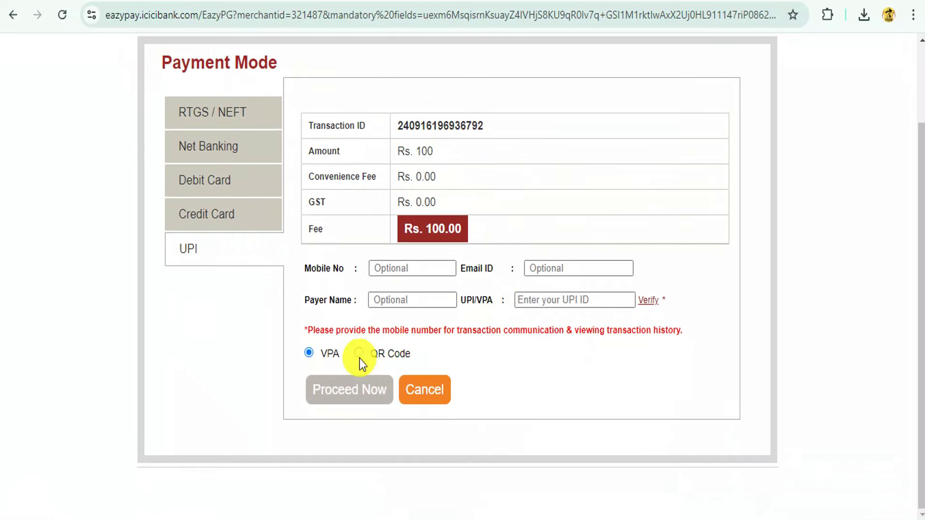
pyautogui.scroll(2, 477, 230)
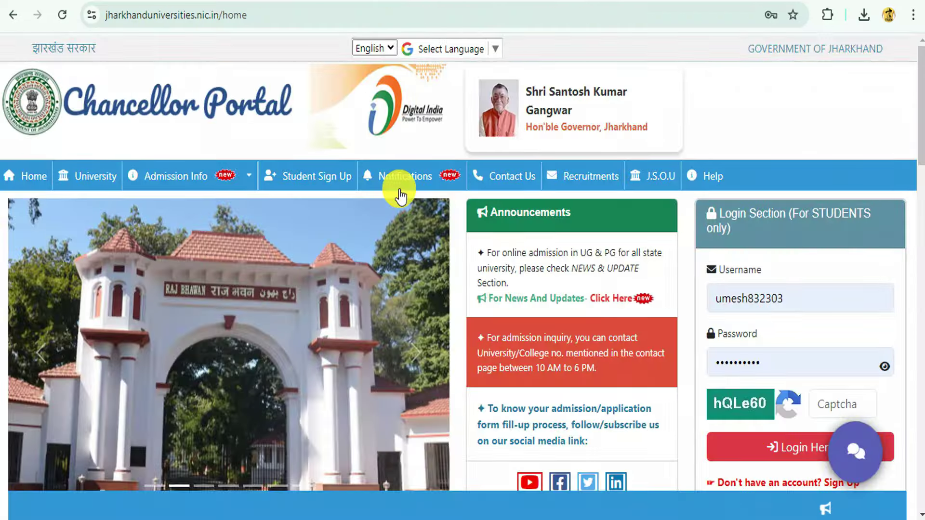
pyautogui.click(613, 299)
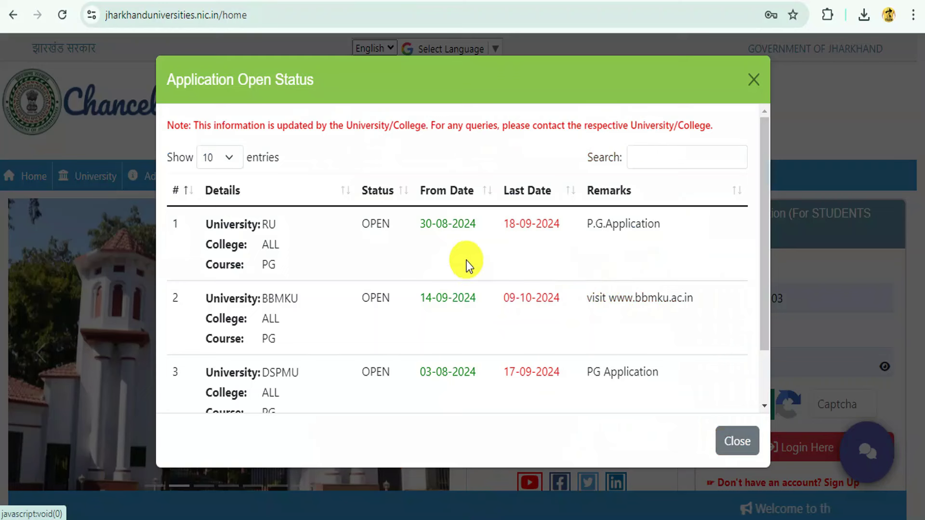